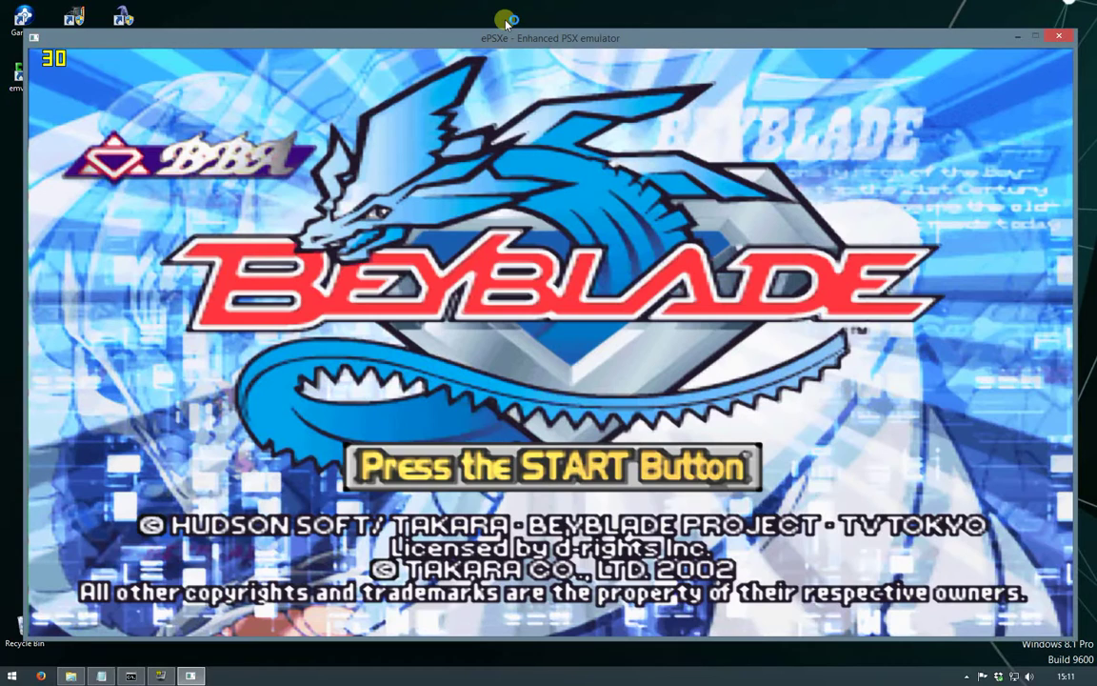
Advance Beyblade from its title screen to the New Game menu and exit the emulator.
key("Return")
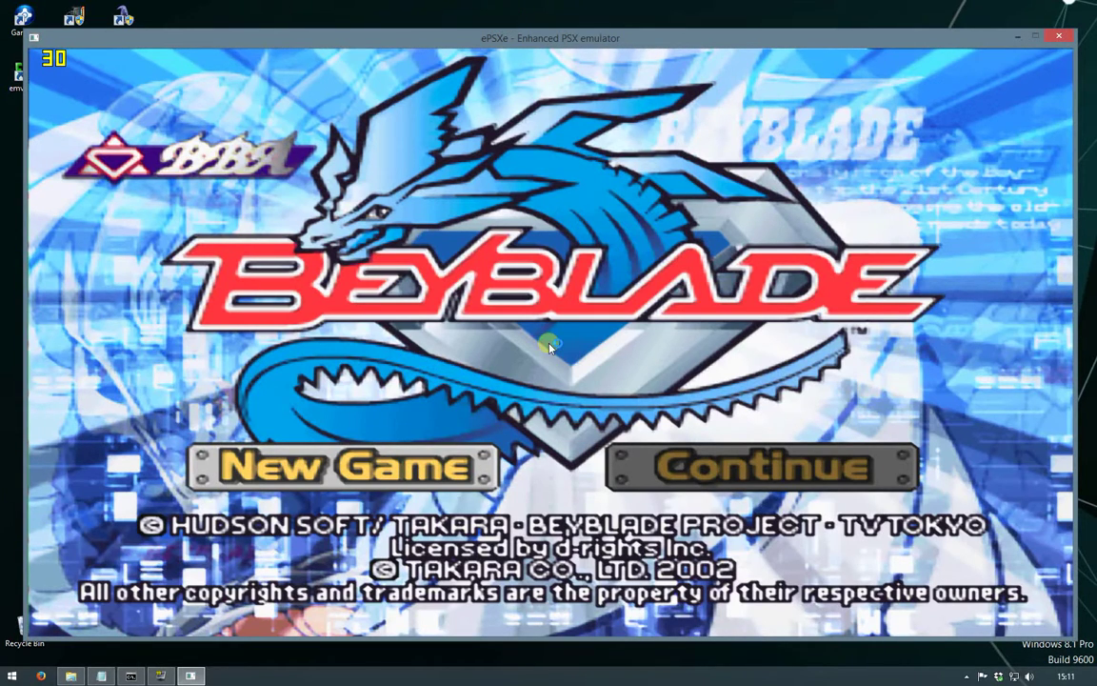
key("Escape")
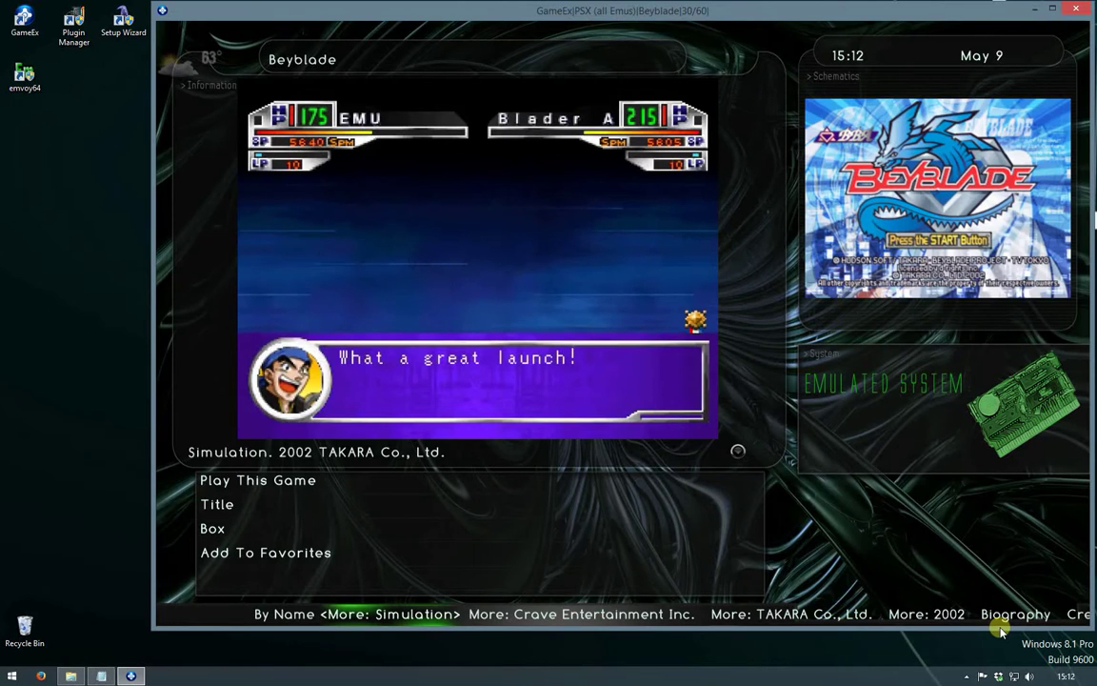
Check the hidden system tray icons after the Beyblade session.
left_click(967, 676)
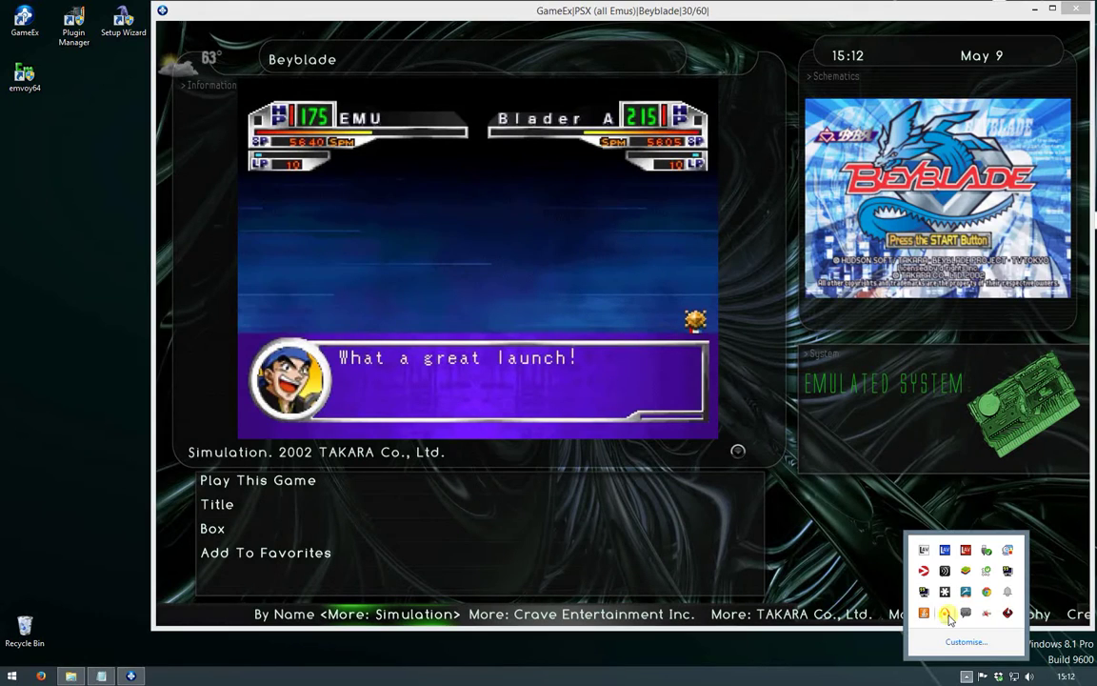
left_click(949, 617)
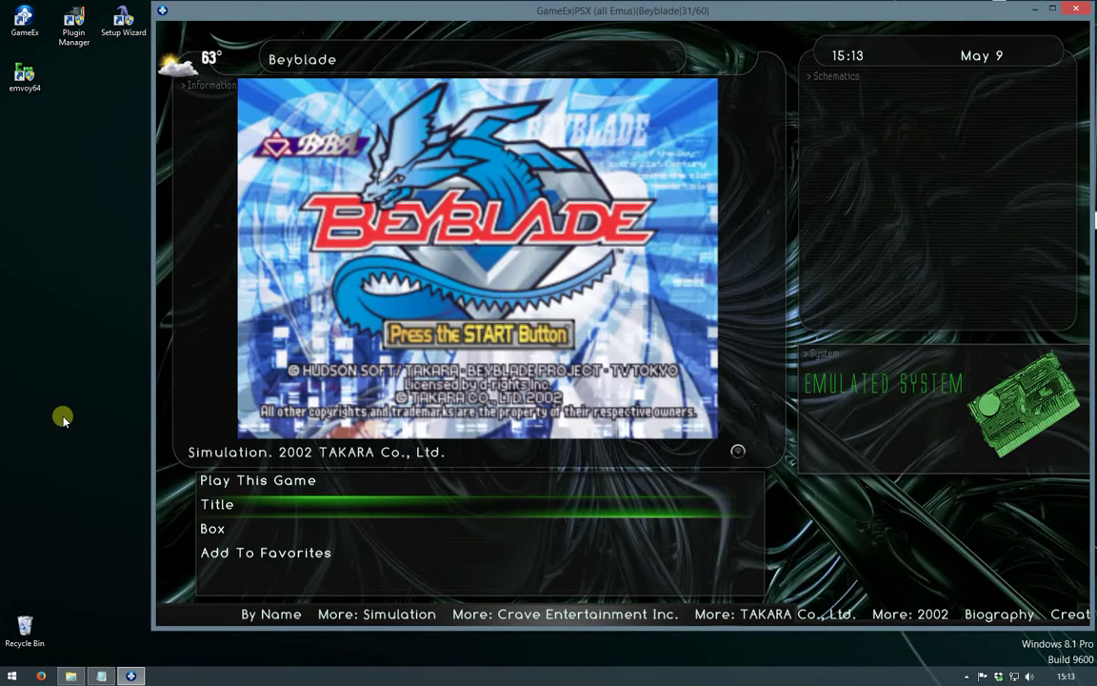
Return to the PlayStation game list and launch Tomb Raider 4 The Last Revelation.
key("Escape")
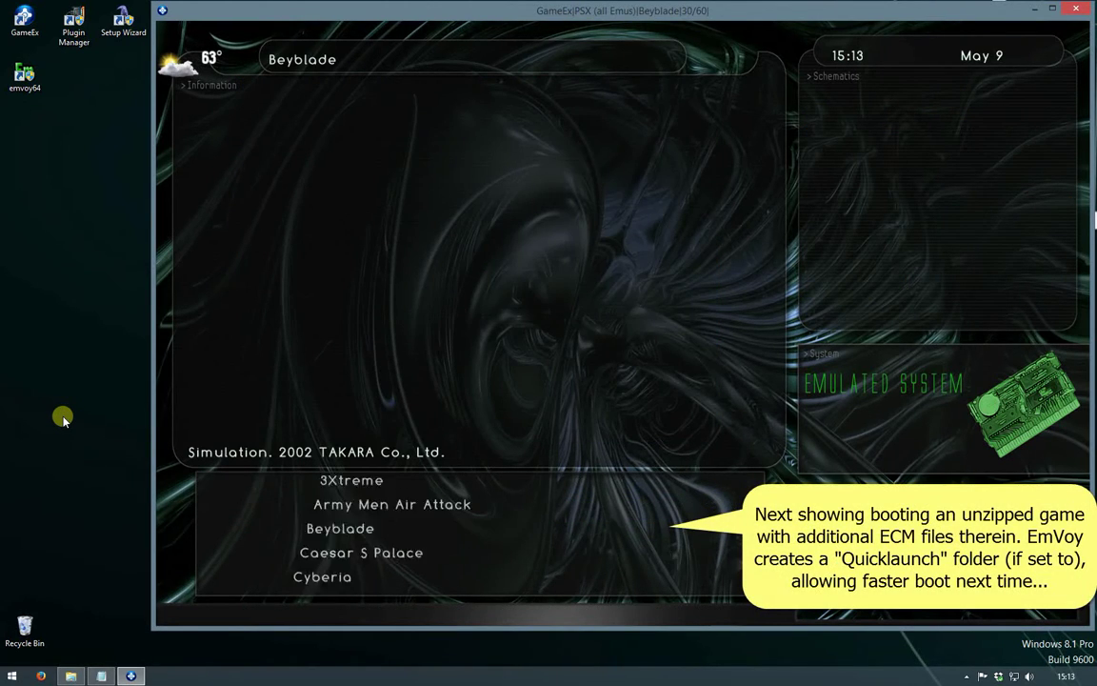
key("Down")
key("Down")
key("Down")
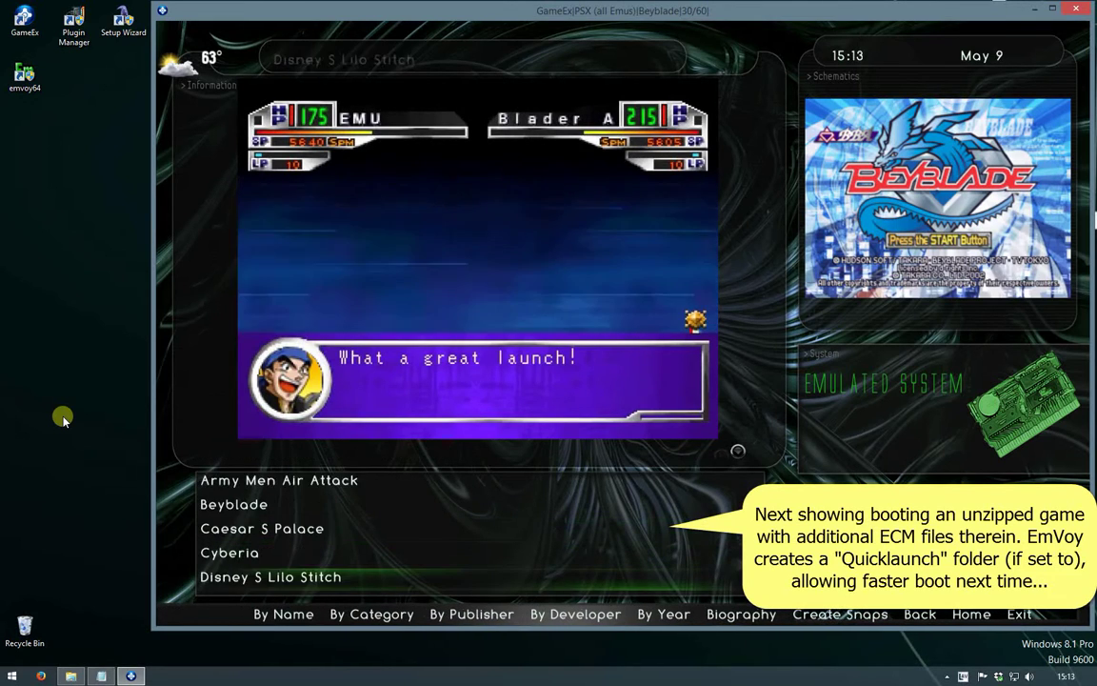
key("Down")
key("Down")
key("Down")
key("Down")
key("Down")
key("Down")
key("Down")
key("Down")
key("Down")
key("Down")
key("Down")
key("Down")
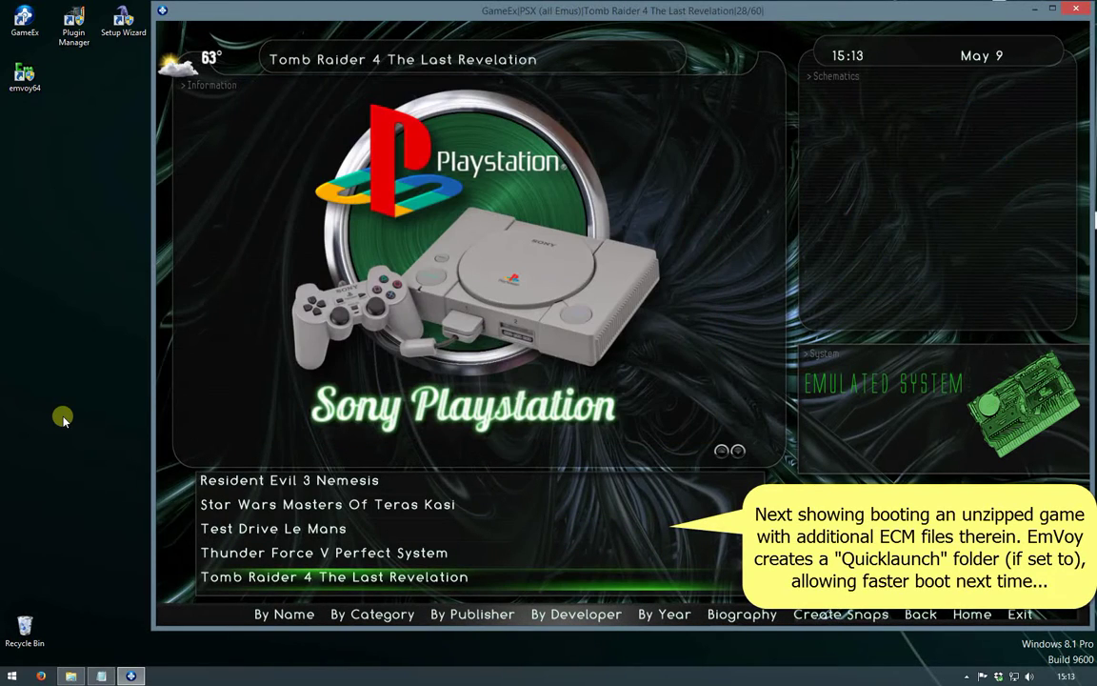
key("Return")
key("Return")
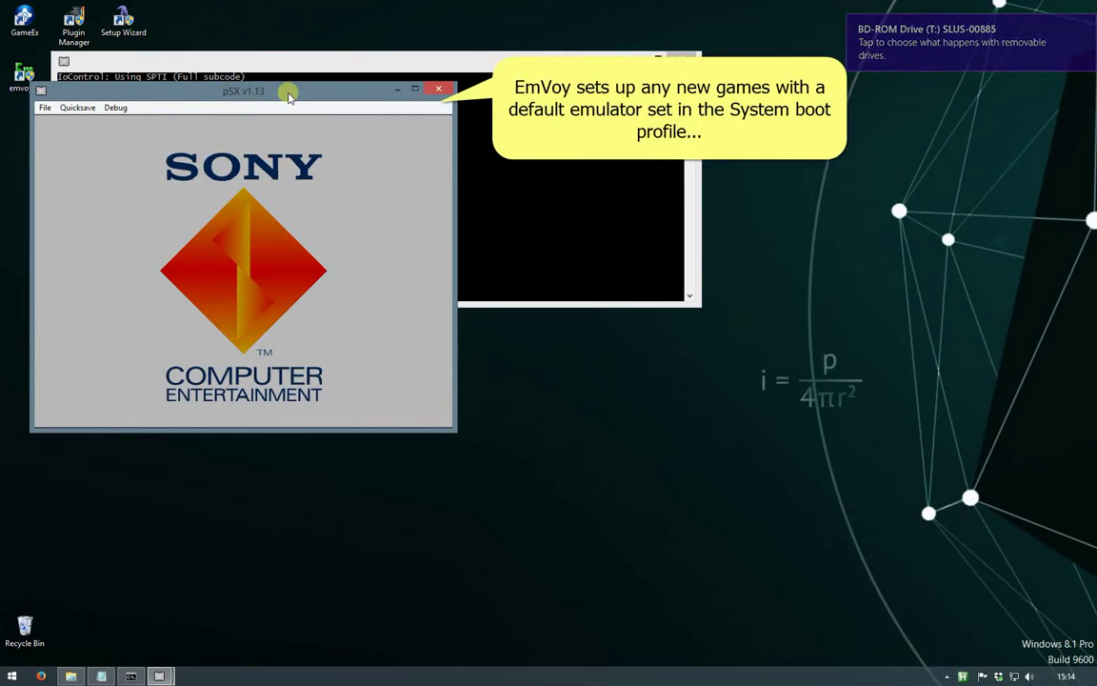
Move and enlarge the pSX window to nearly full screen, and close the emulator at the Tomb Raider title menu.
left_click_drag(287, 89, 285, 34)
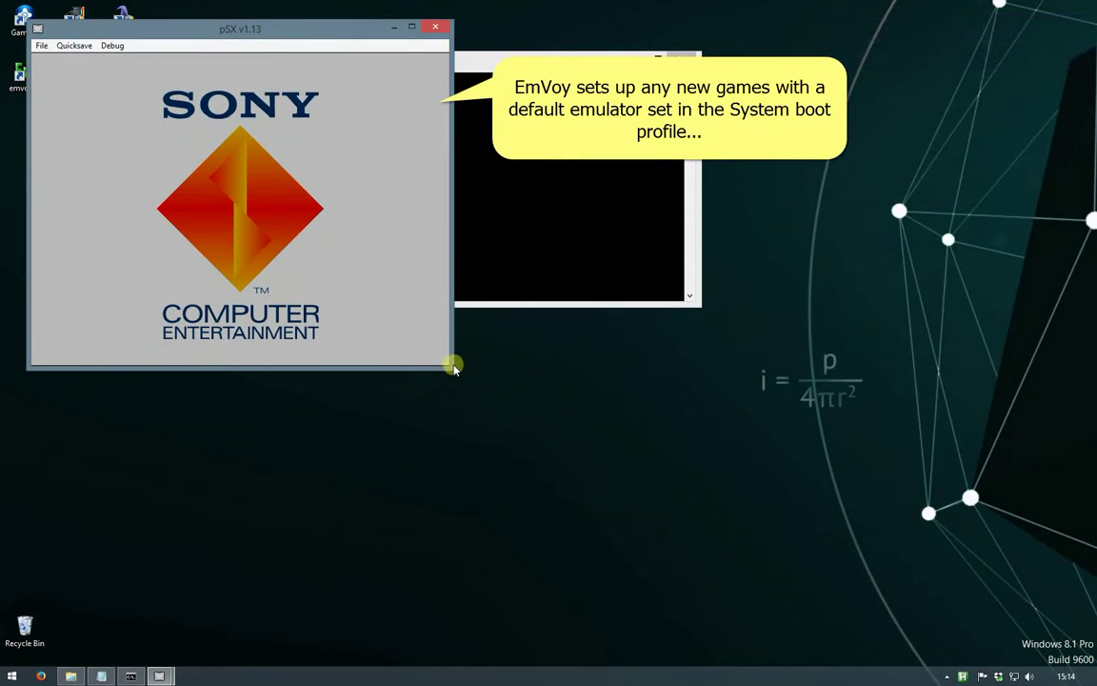
left_click_drag(449, 368, 1025, 631)
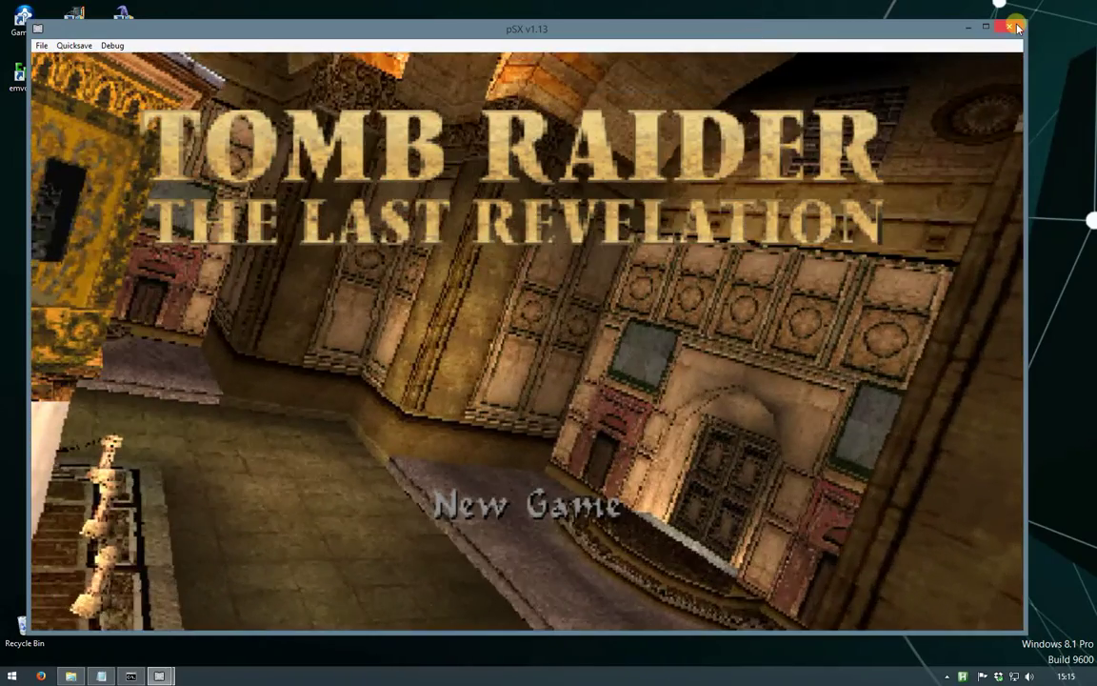
left_click(1018, 28)
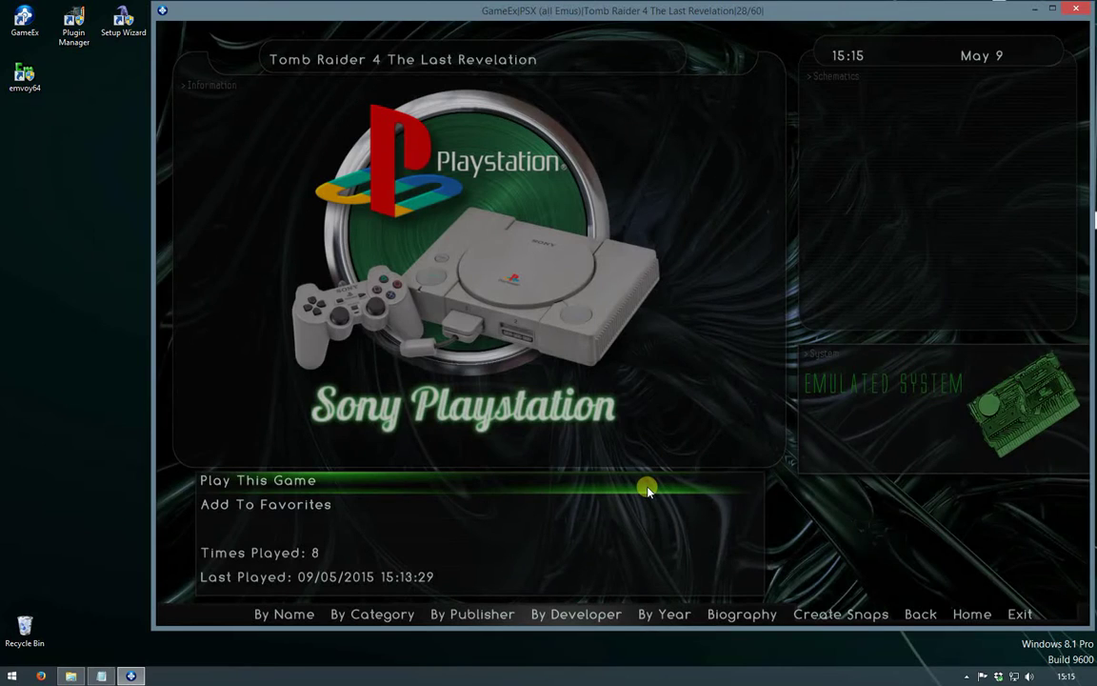
Minimise GameEx, open EmVoy and load the Tomb Raider 4 The Last Revelation (3-PSx) game profile via the present game's system.
left_click(1036, 10)
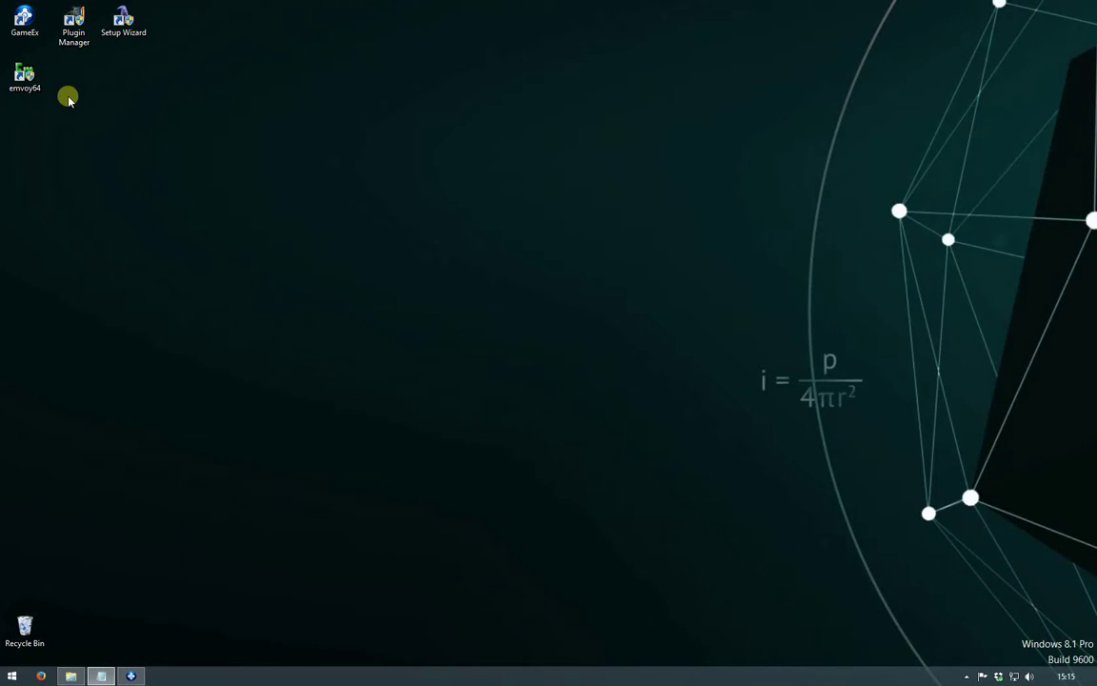
left_click(27, 78)
double_click(27, 78)
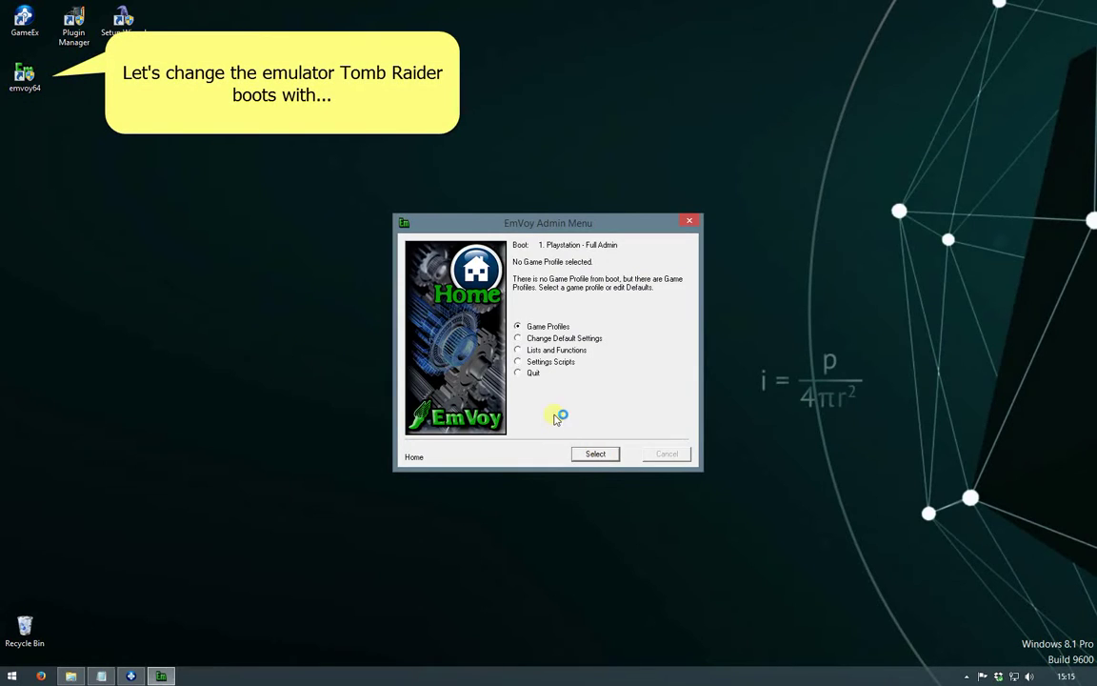
left_click(595, 453)
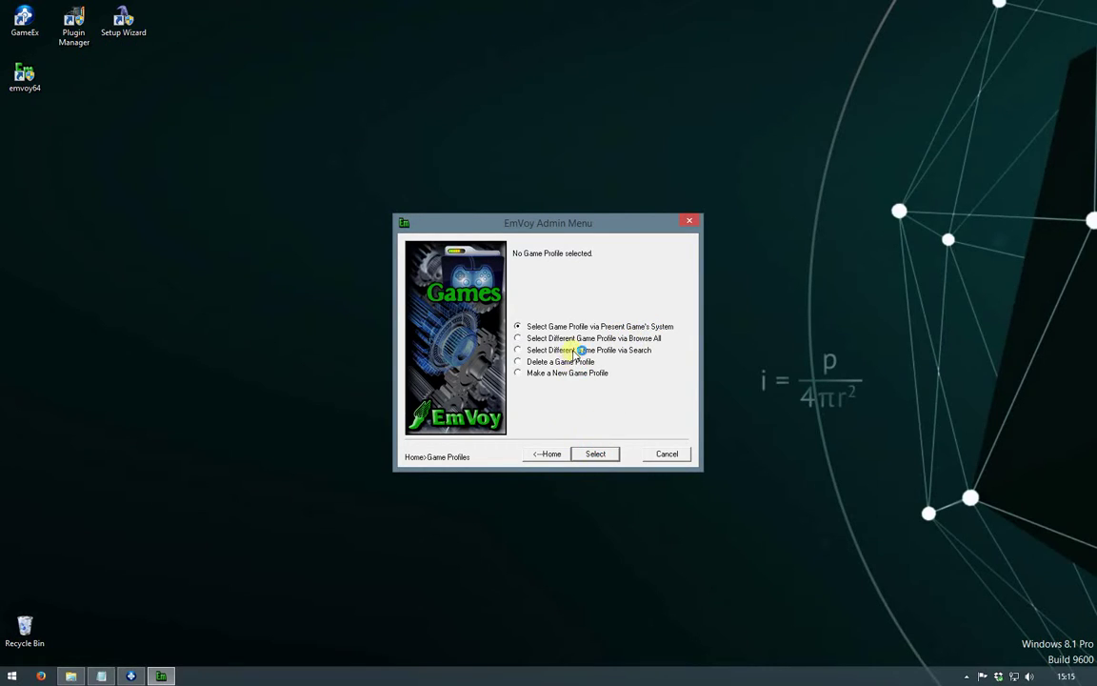
left_click(588, 454)
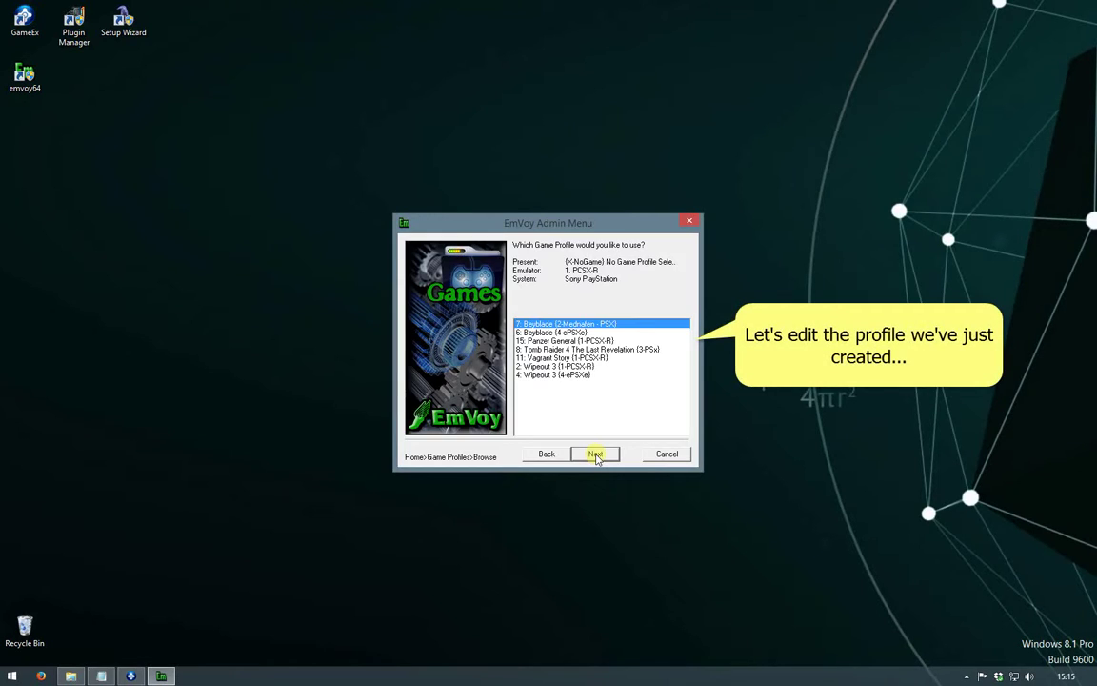
left_click(562, 349)
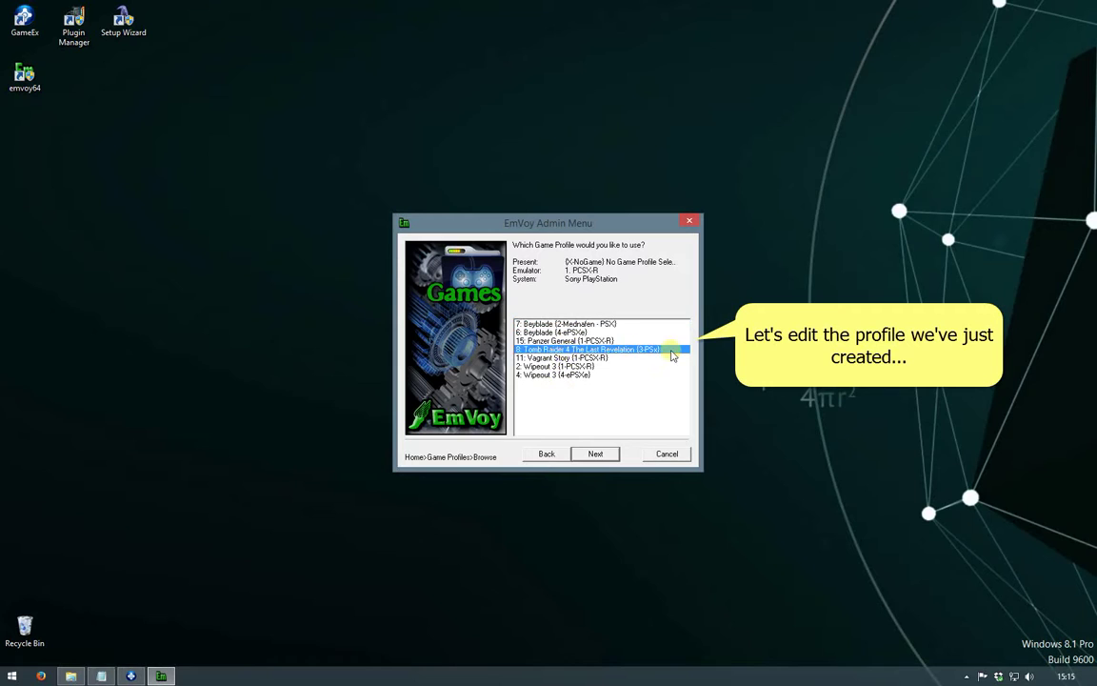
left_click(603, 454)
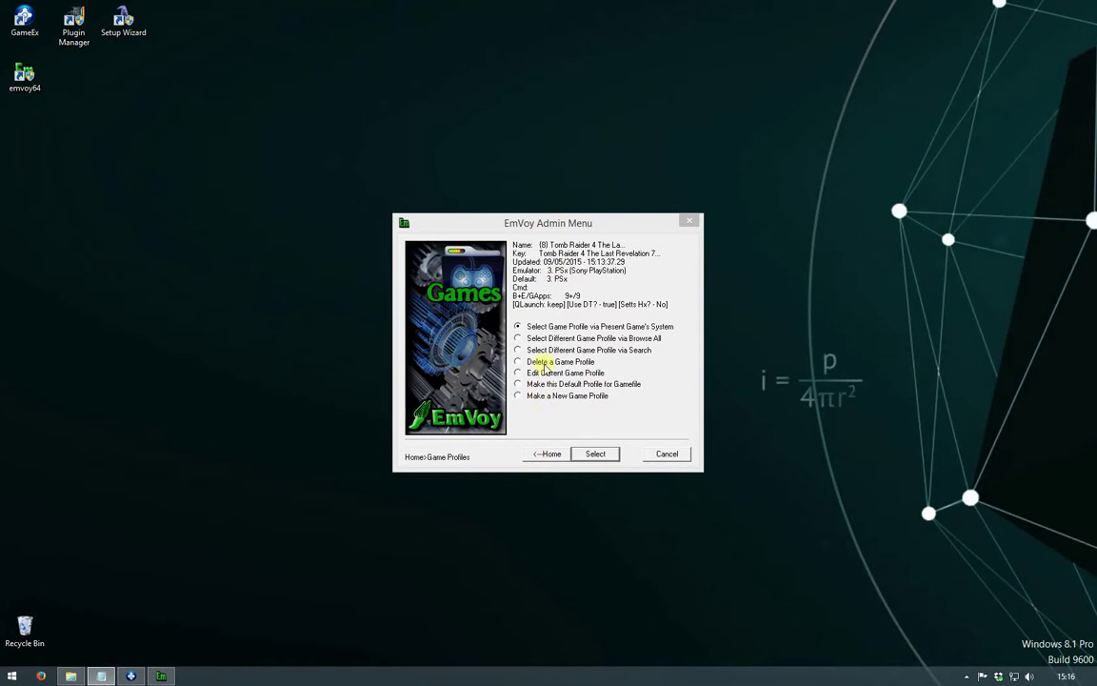
Edit the current game profile, keeping its name, and set its emulator to 1: PCSX-R.
left_click(594, 455)
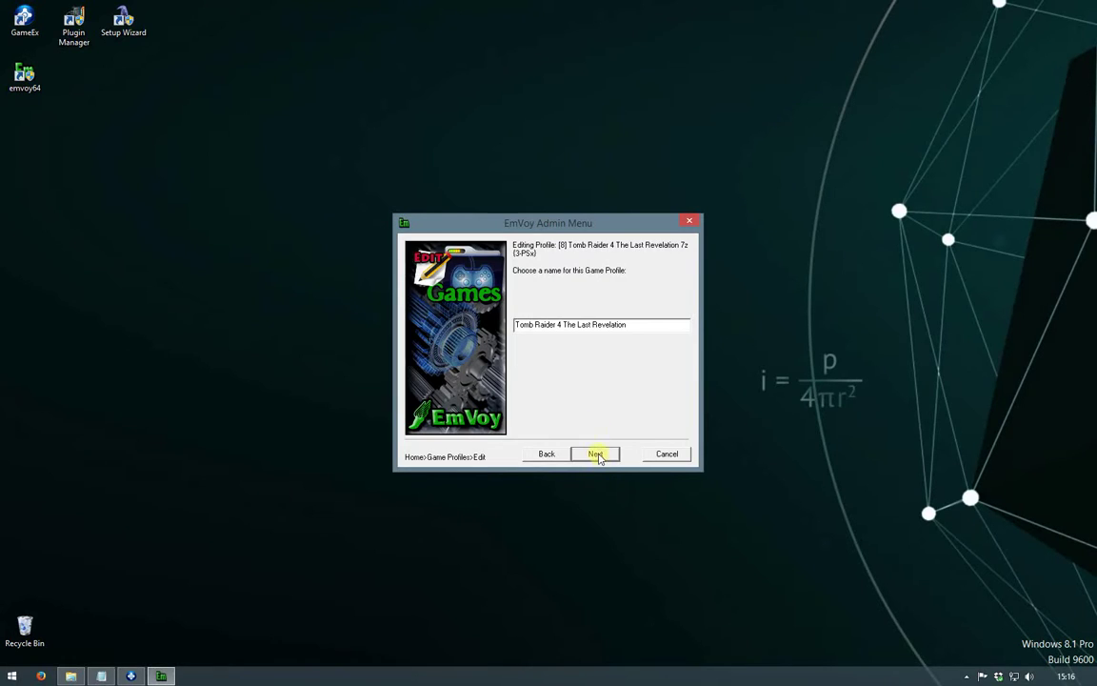
left_click(596, 454)
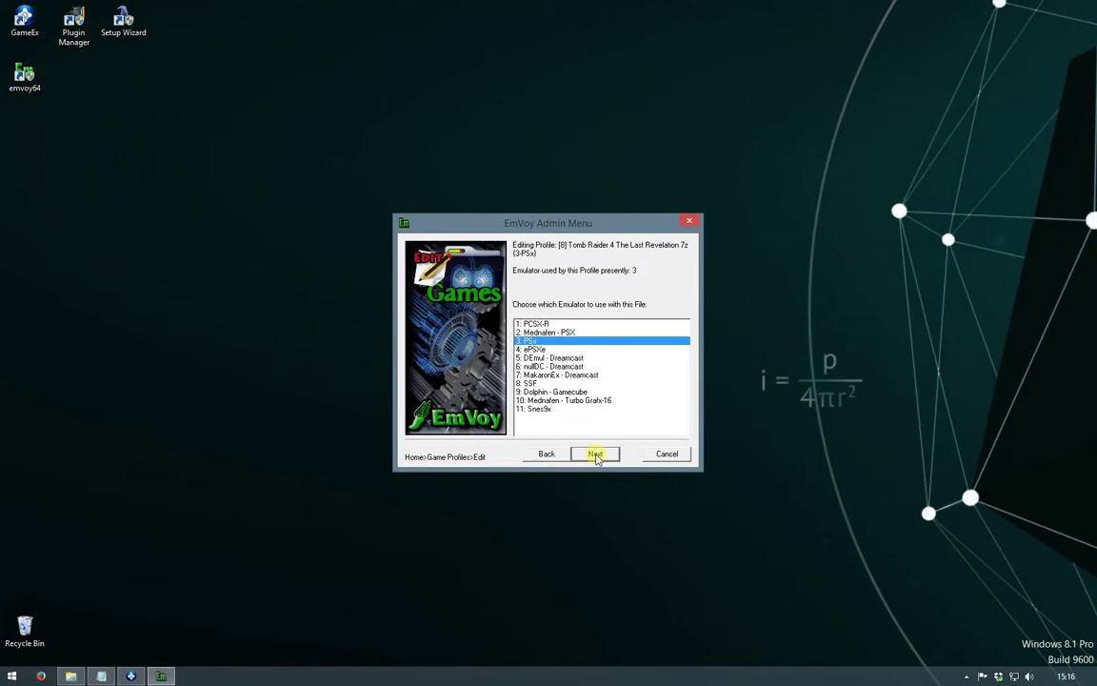
left_click(547, 325)
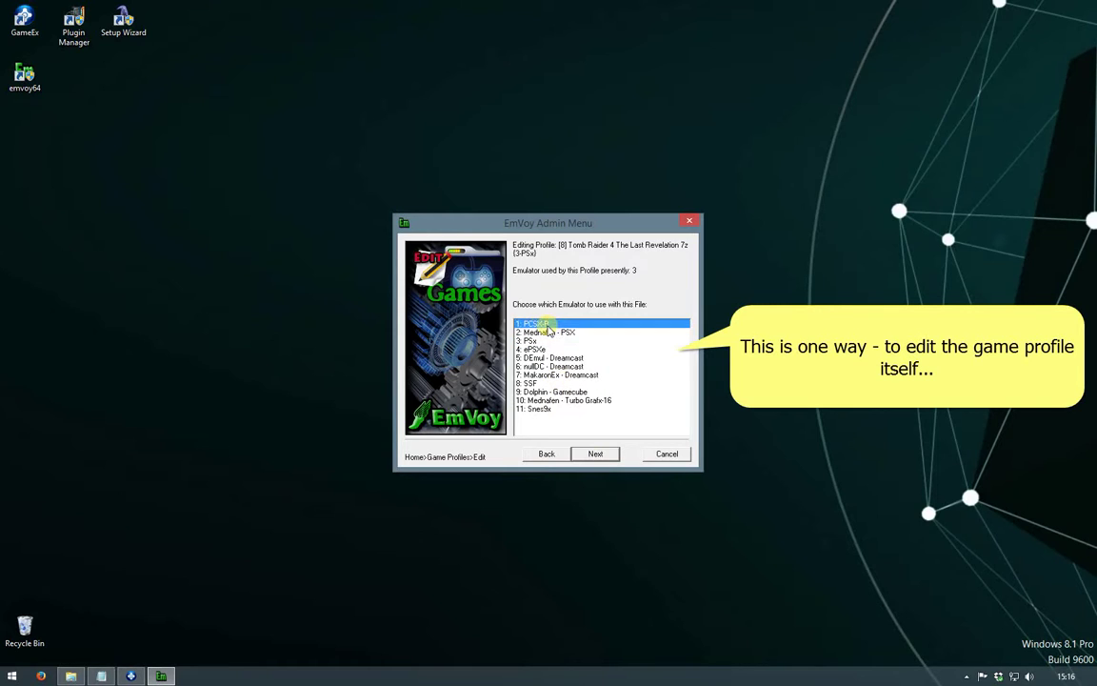
left_click(596, 454)
Keep settings backup at No, Daemon Tools at Yes and Quicklaunch at Keep, and save the profile with Fraps as support app.
left_click(595, 455)
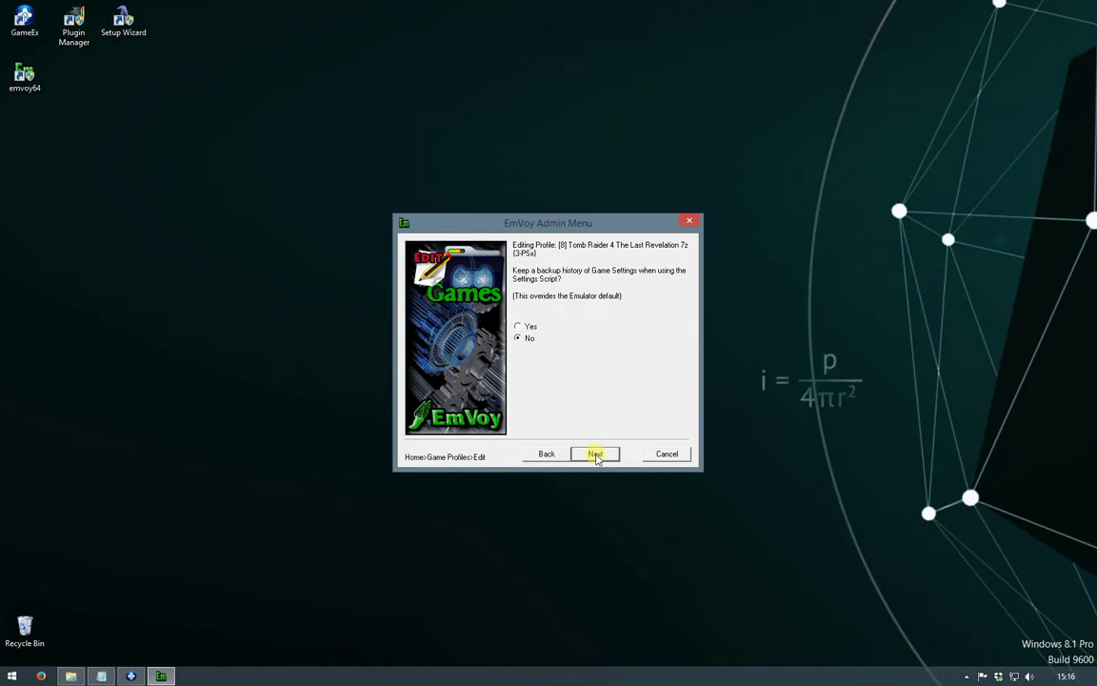
left_click(595, 454)
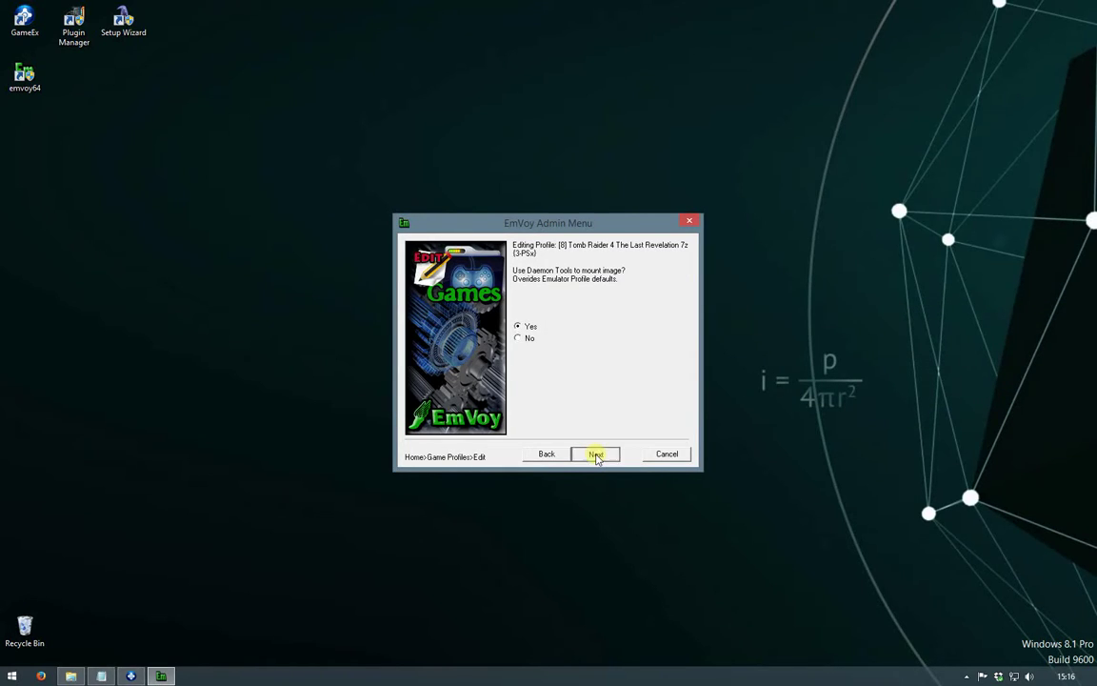
left_click(595, 455)
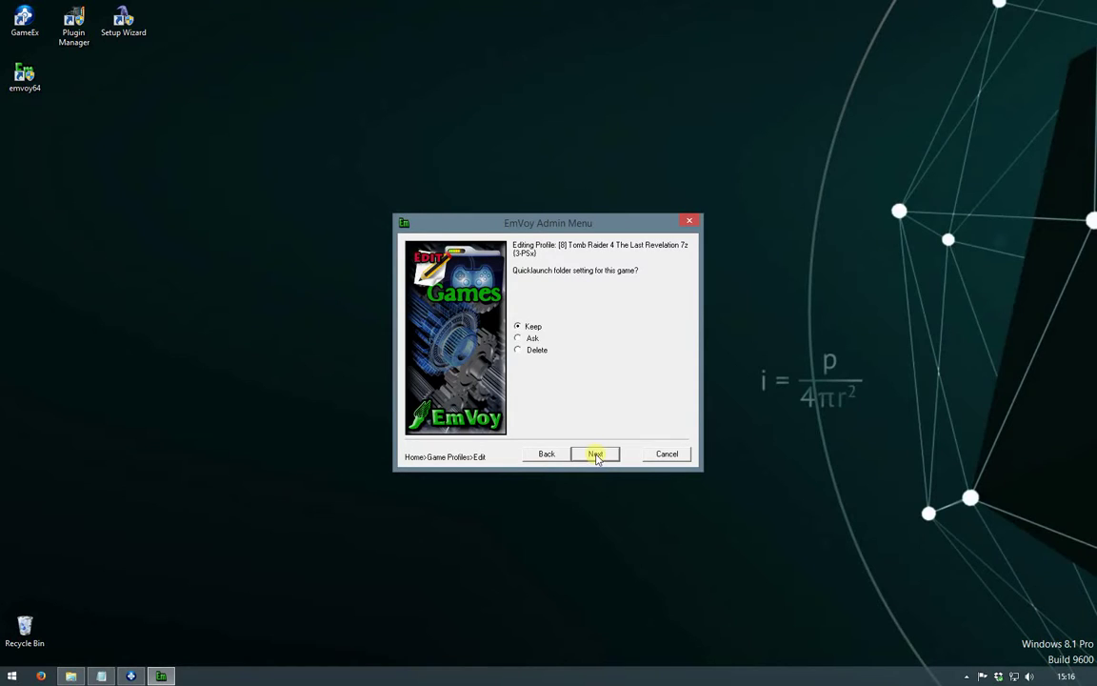
left_click(596, 455)
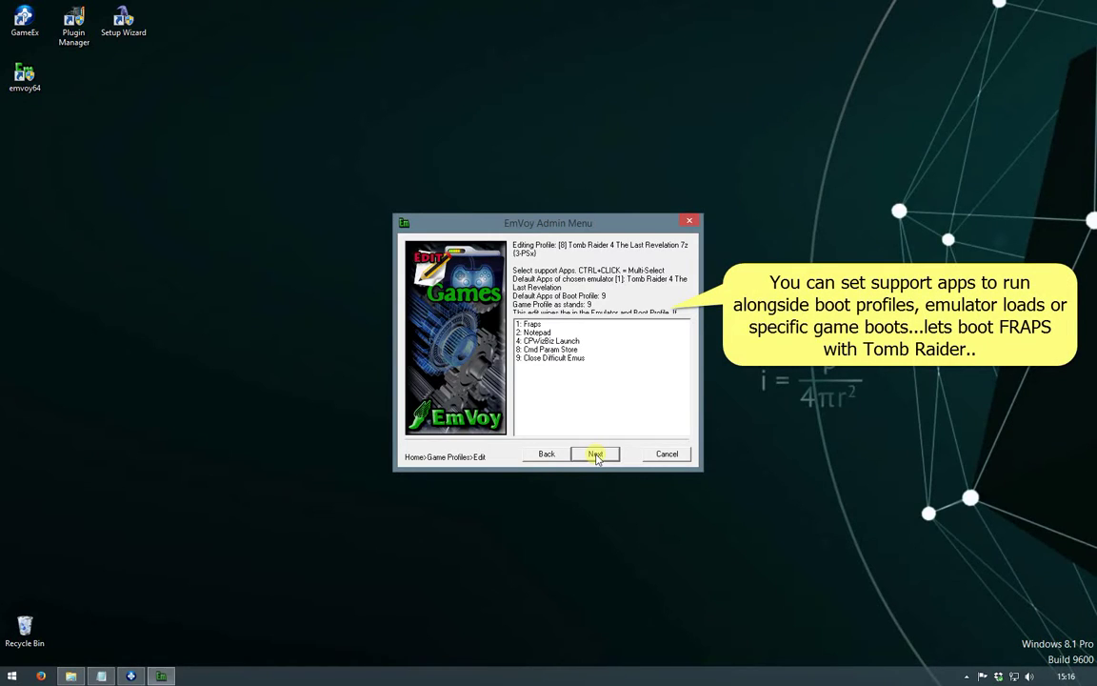
left_click(540, 326)
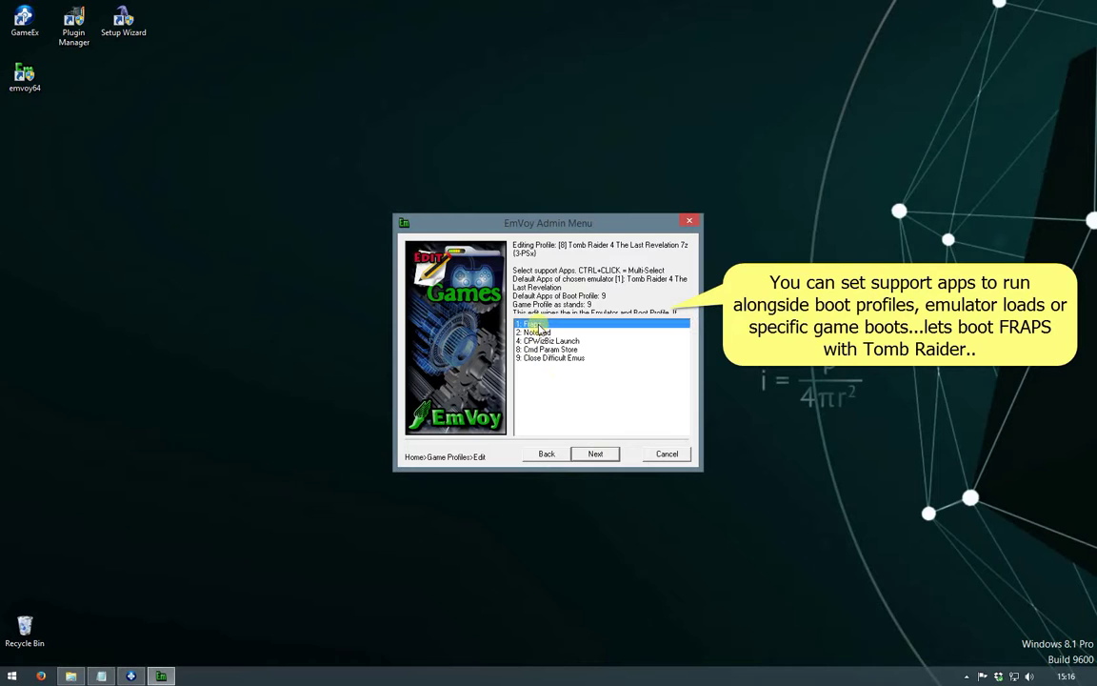
left_click(597, 455)
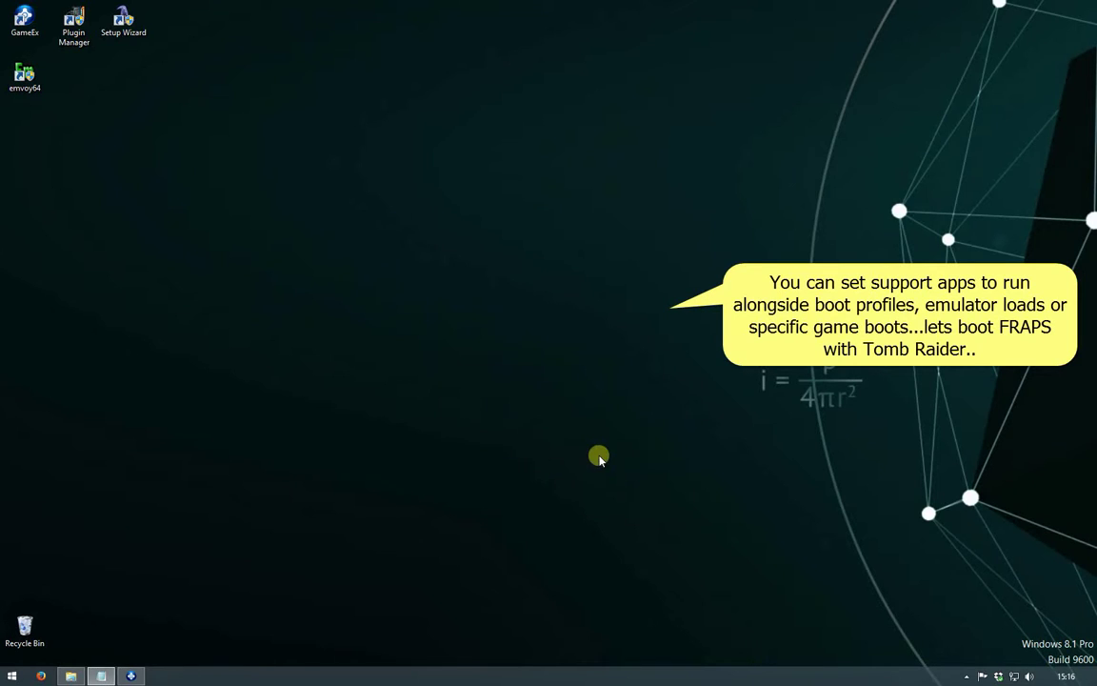
left_click(596, 455)
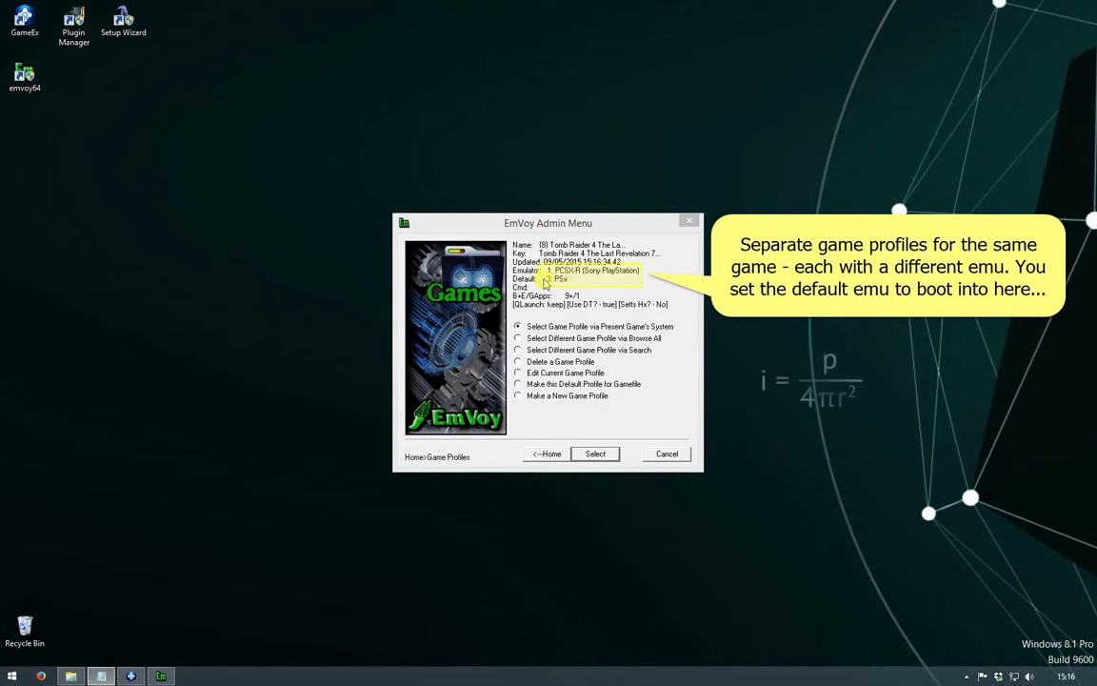
Make the edited Tomb Raider 4 profile the default for its game file and quit EmVoy.
left_click(517, 384)
left_click(594, 454)
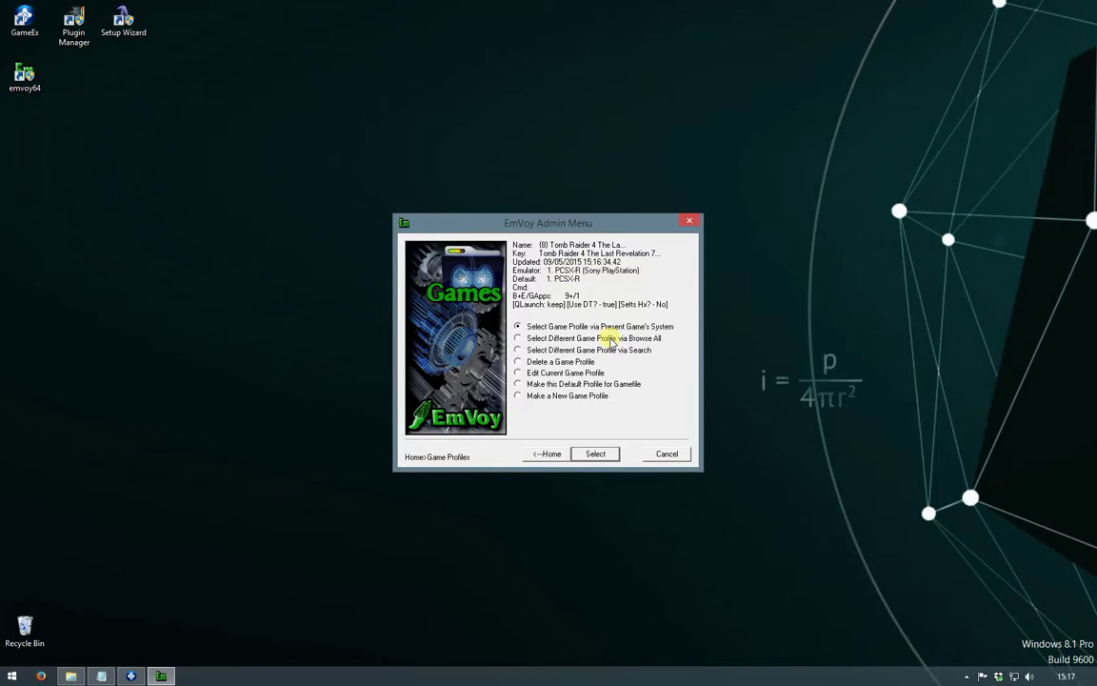
left_click(550, 455)
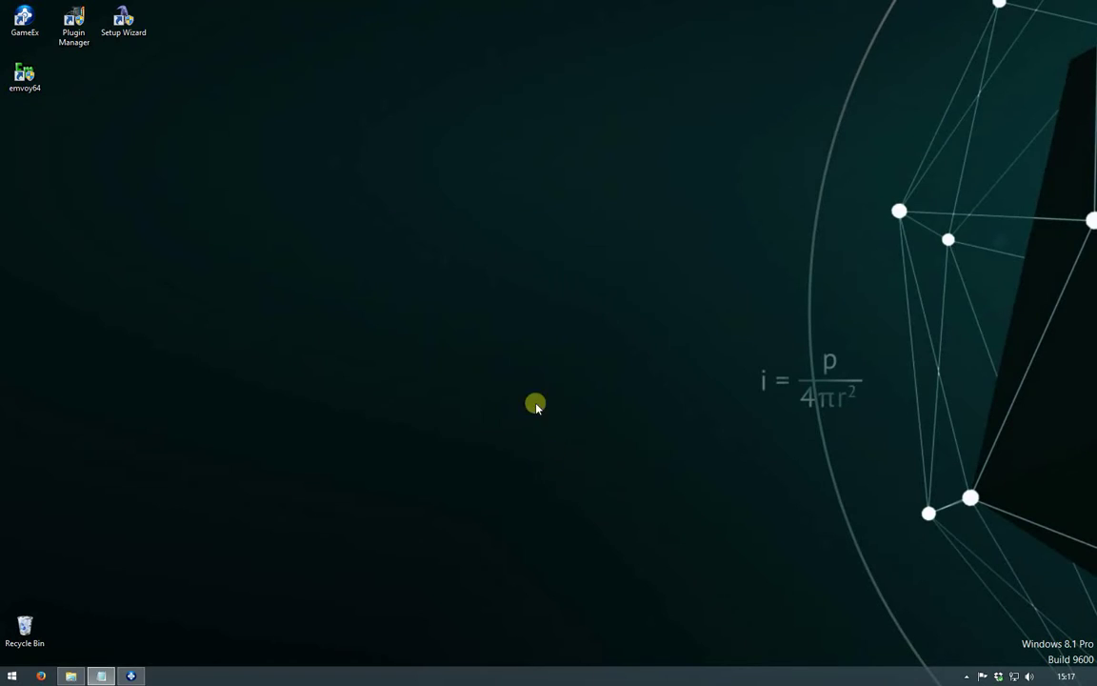
left_click(591, 455)
Switch to GameEx, play Tomb Raider 4 up to its title menu, and exit the emulator.
left_click(131, 676)
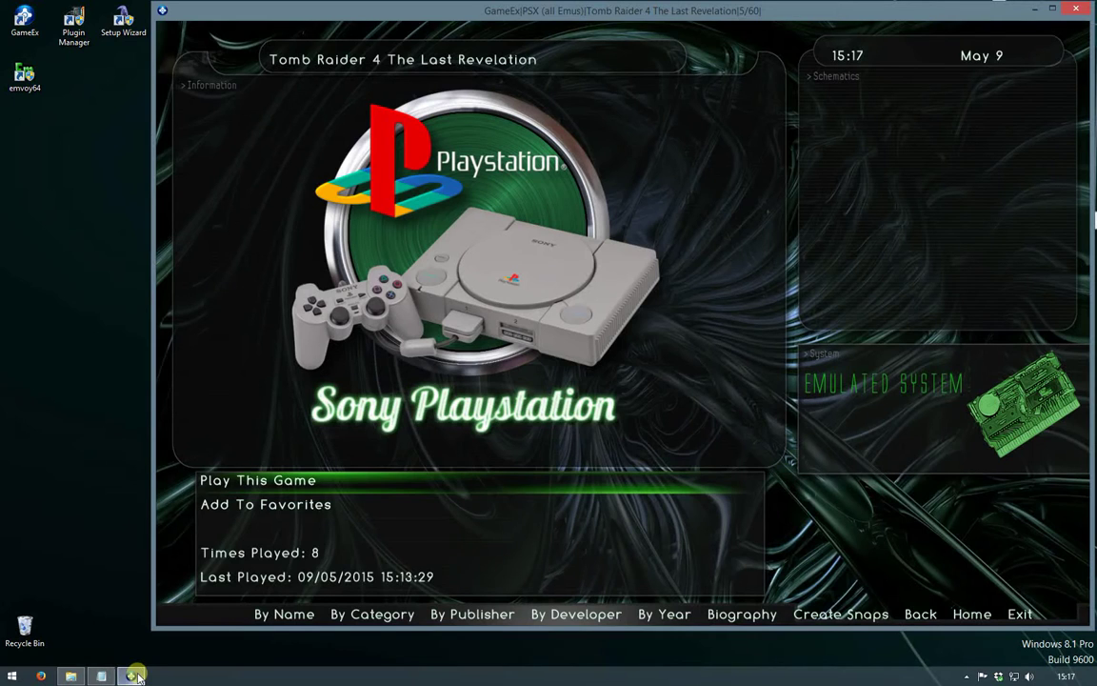
left_click(426, 489)
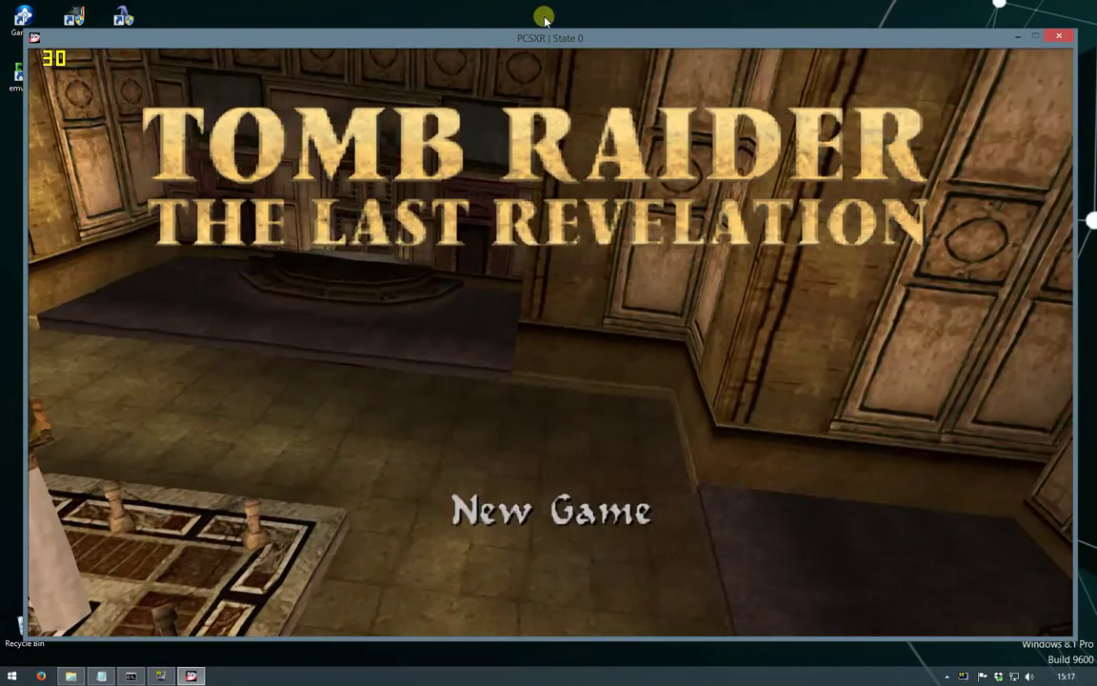
key("Escape")
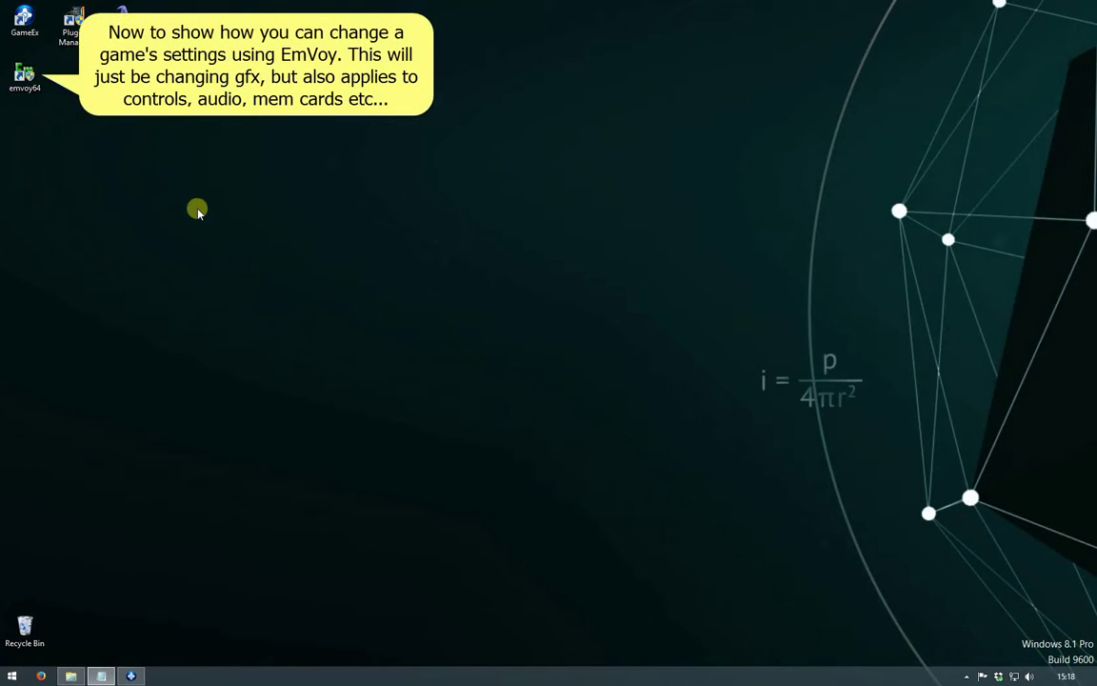
Launch EmVoy and select game profile 8: Tomb Raider 4 The Last Revelation (1-PCSX-R) via the present game's system.
double_click(28, 74)
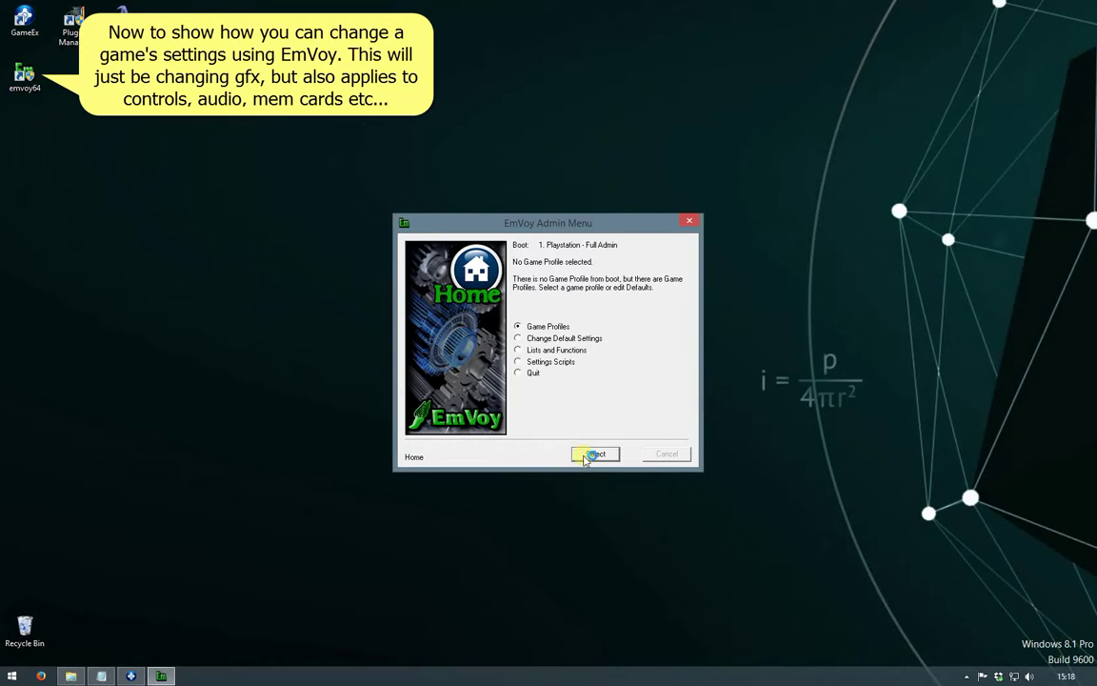
left_click(587, 456)
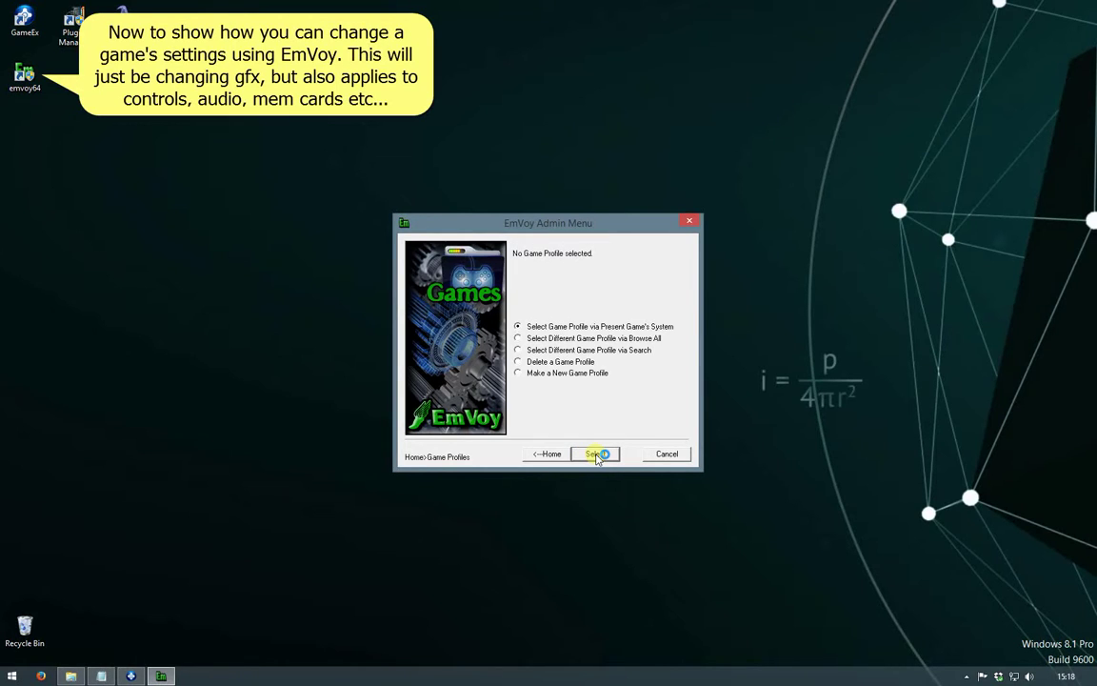
left_click(596, 456)
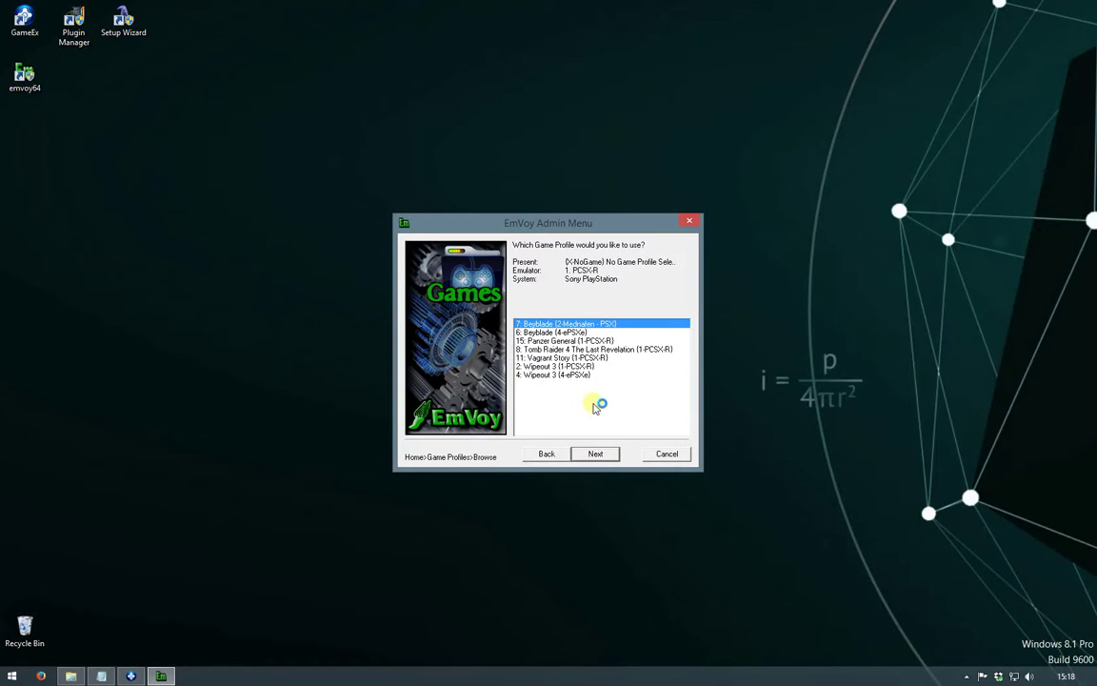
key("Down")
key("Down")
key("Down")
left_click(595, 455)
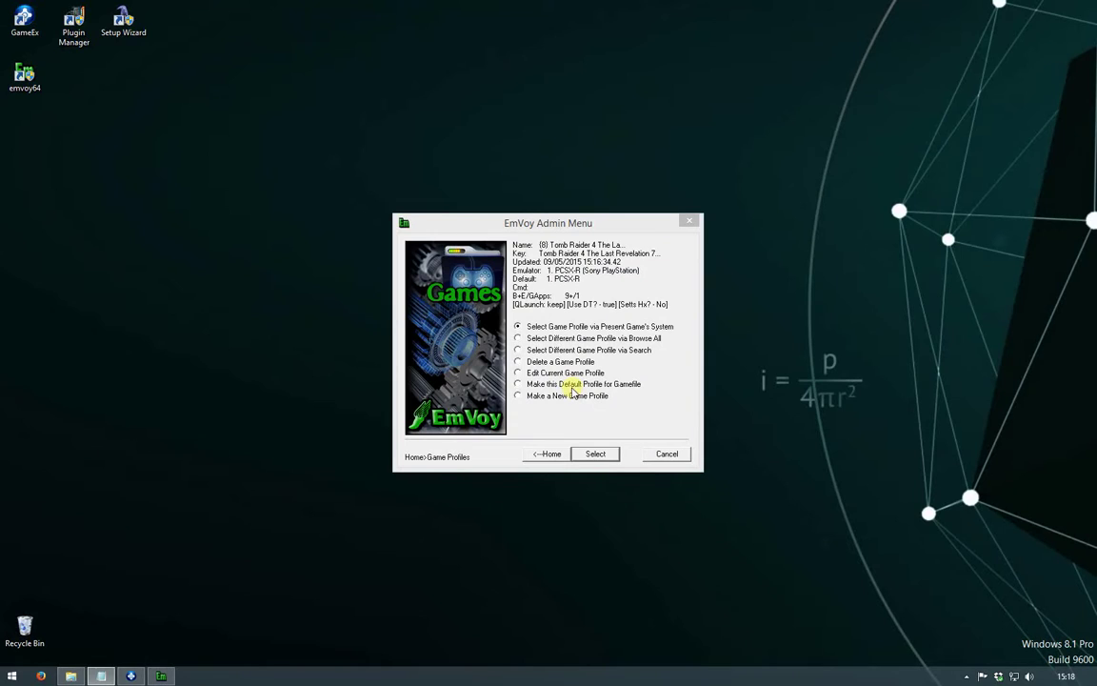
Start a new game profile using Tomb Raider 4 The Last Revelation.7z from the Playstation MixedSet folder as its game file.
left_click(596, 457)
left_click(665, 326)
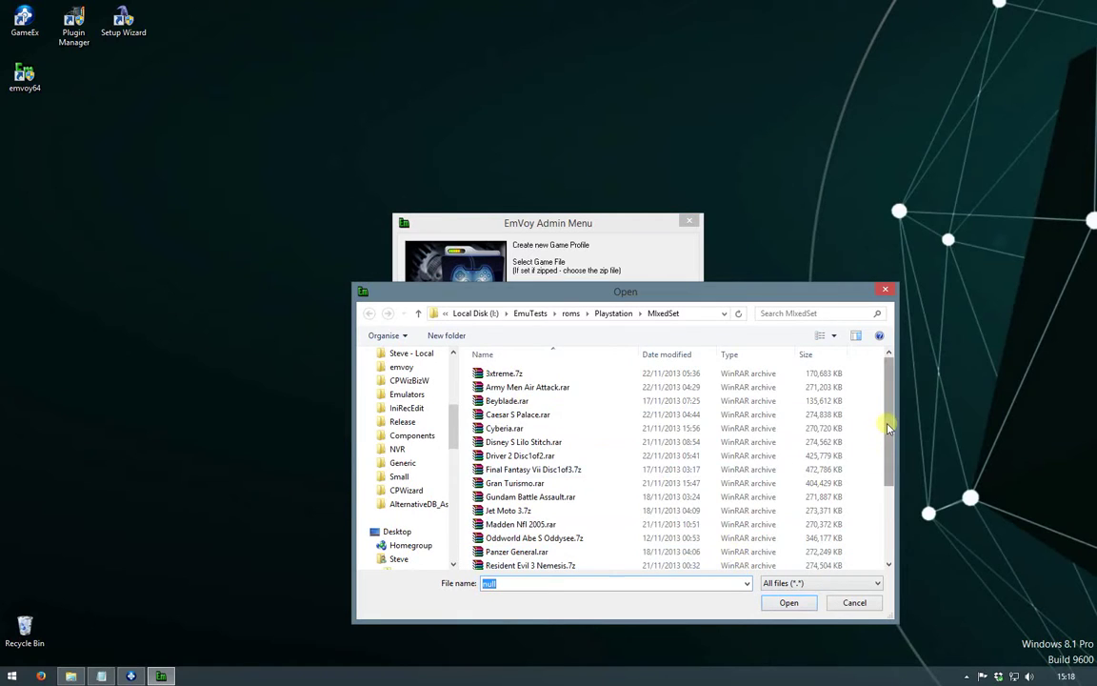
left_click_drag(884, 421, 887, 507)
double_click(523, 508)
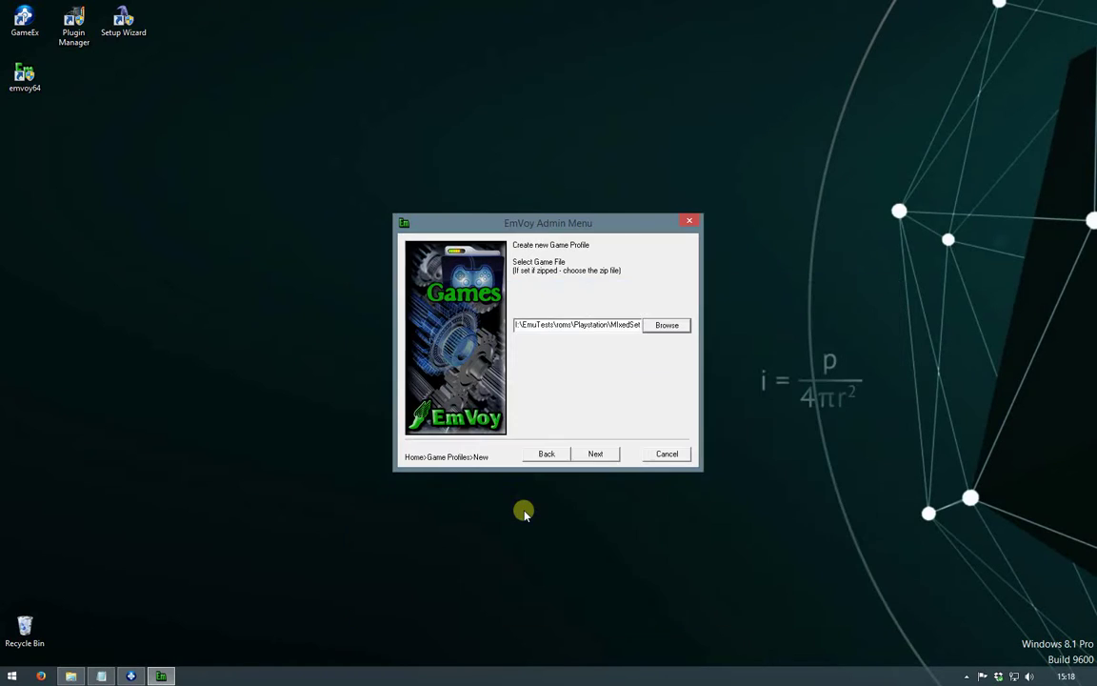
left_click(596, 454)
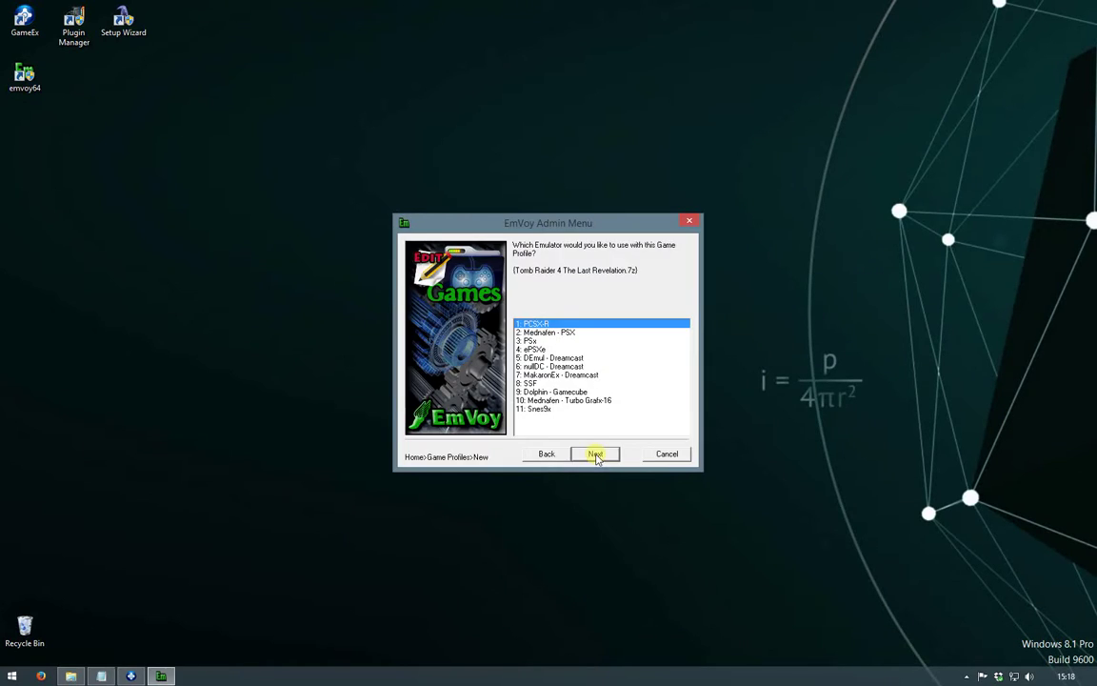
left_click(533, 350)
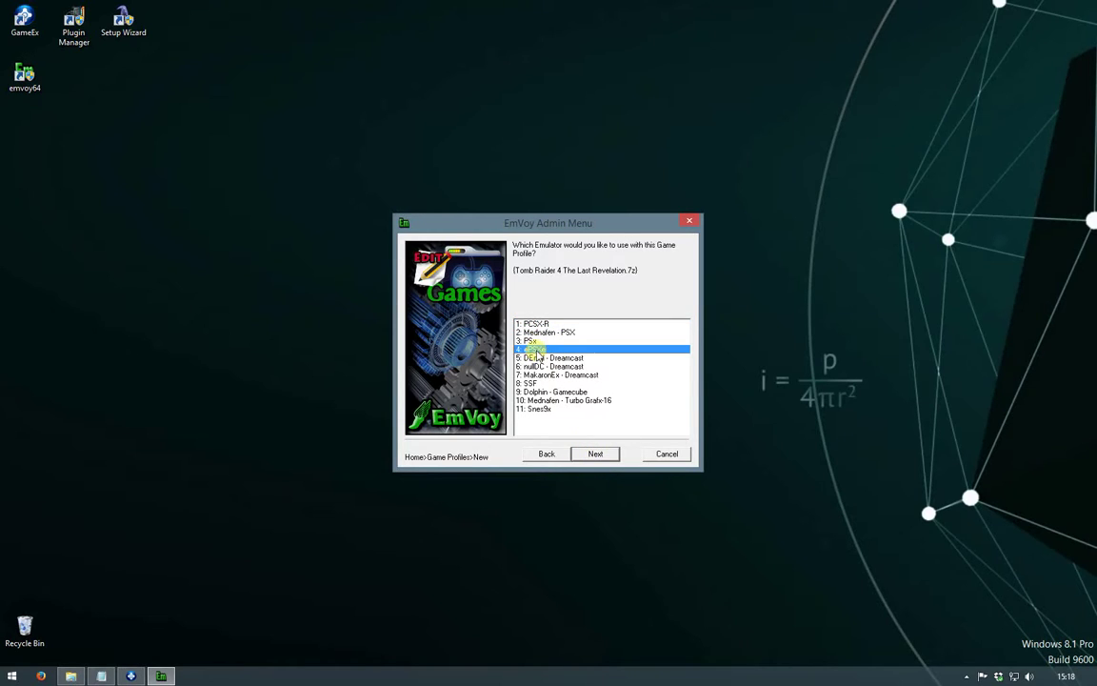
left_click(596, 454)
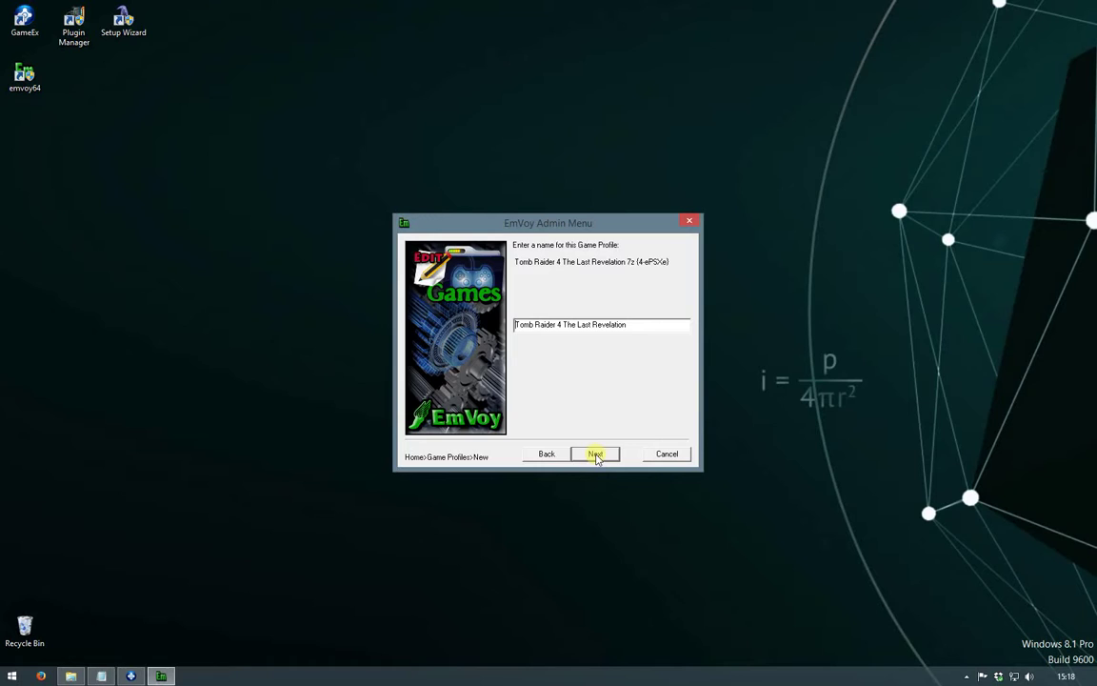
left_click(595, 454)
left_click(595, 454)
left_click(595, 454)
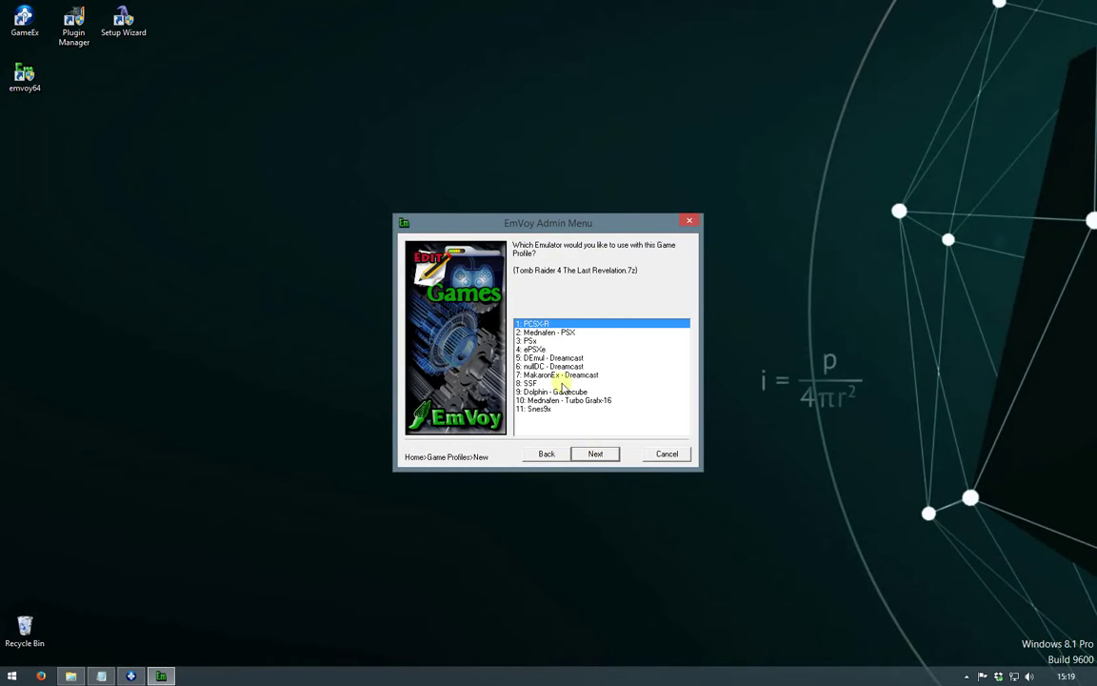
Set the emulator to 2: Mednafen - PSX and save the new profile with Daemon Tools enabled and Quicklaunch at ask.
left_click(546, 333)
left_click(597, 453)
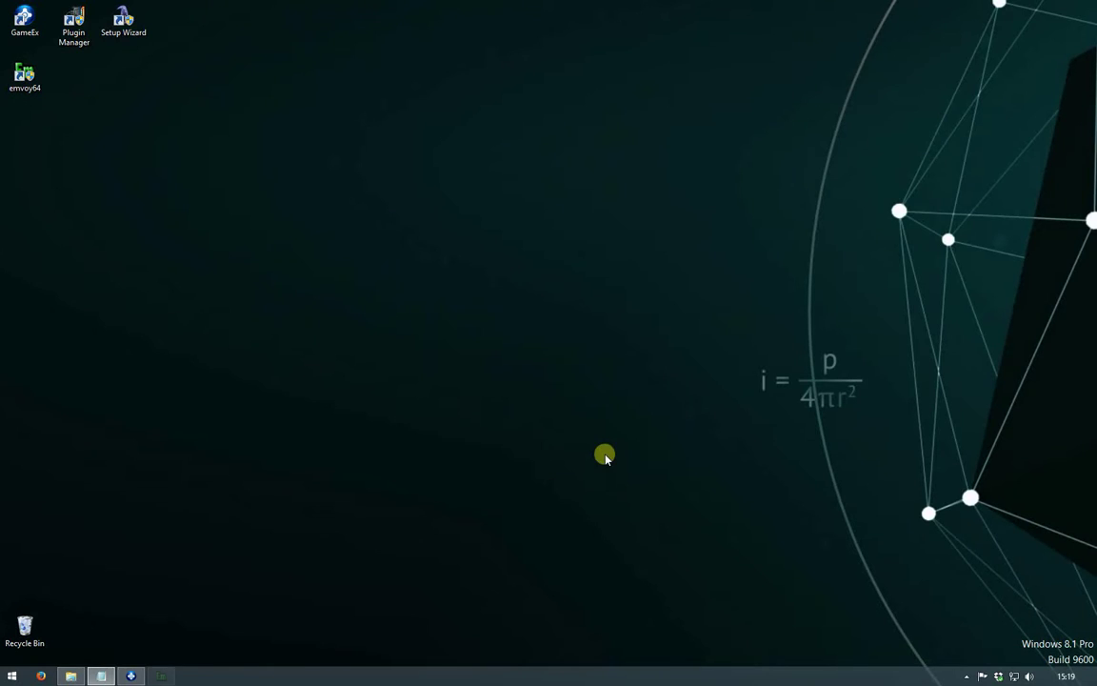
left_click(596, 454)
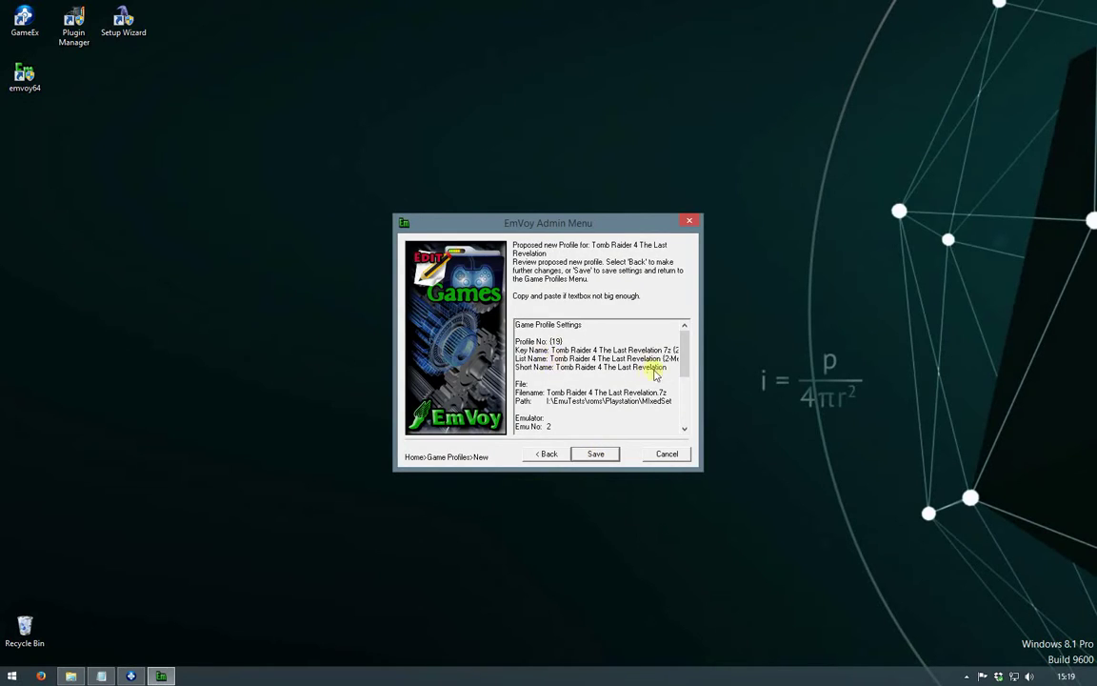
left_click_drag(688, 343, 684, 397)
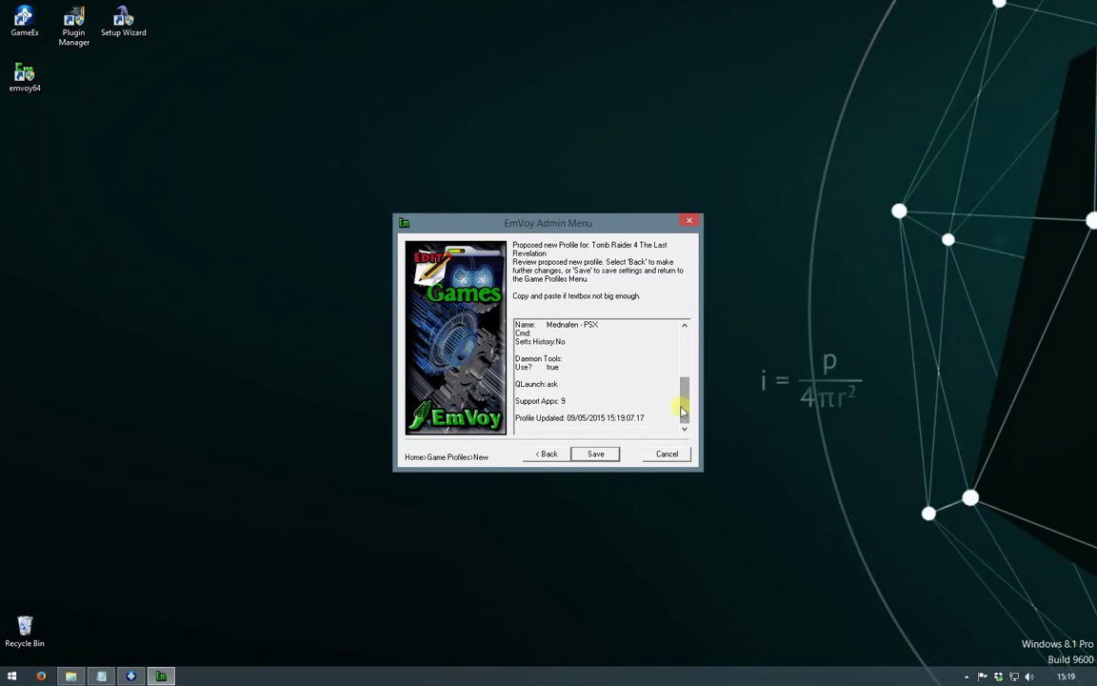
left_click(598, 455)
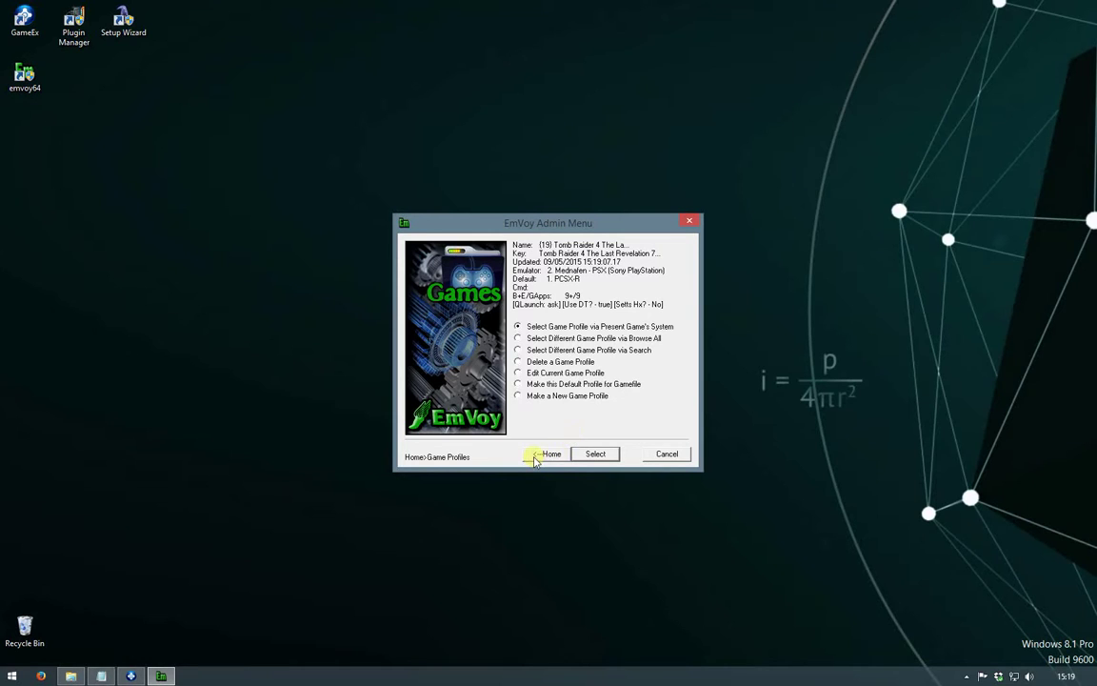
Quit EmVoy, switch to GameEx and play Tomb Raider 4 The Last Revelation.
left_click(531, 455)
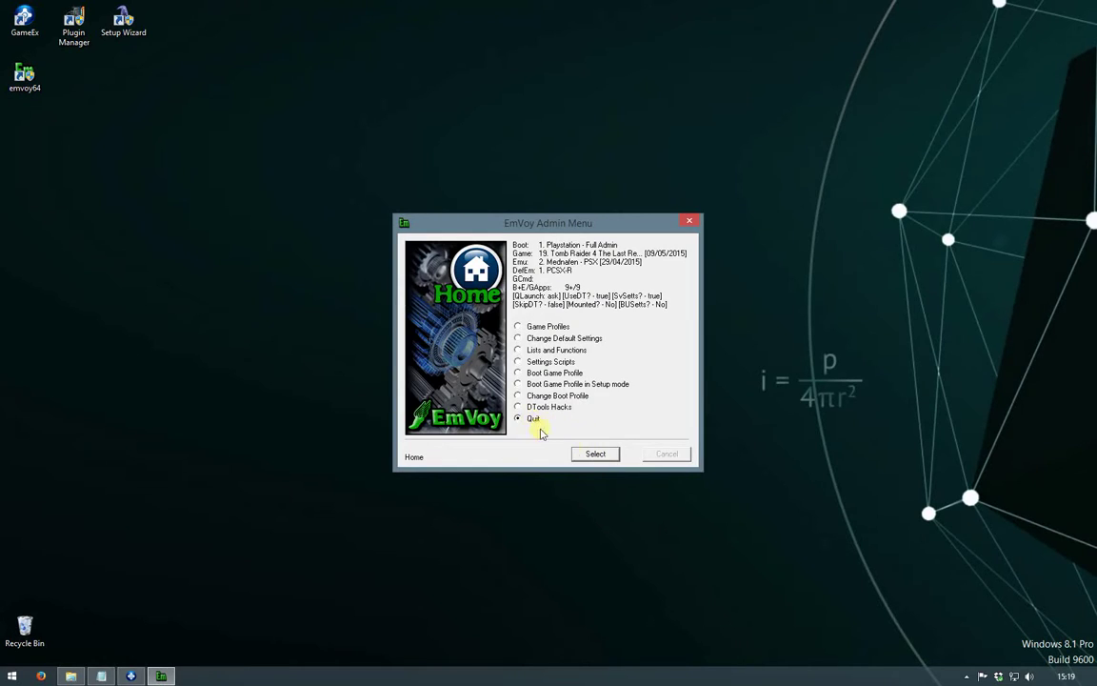
left_click(586, 453)
left_click(130, 676)
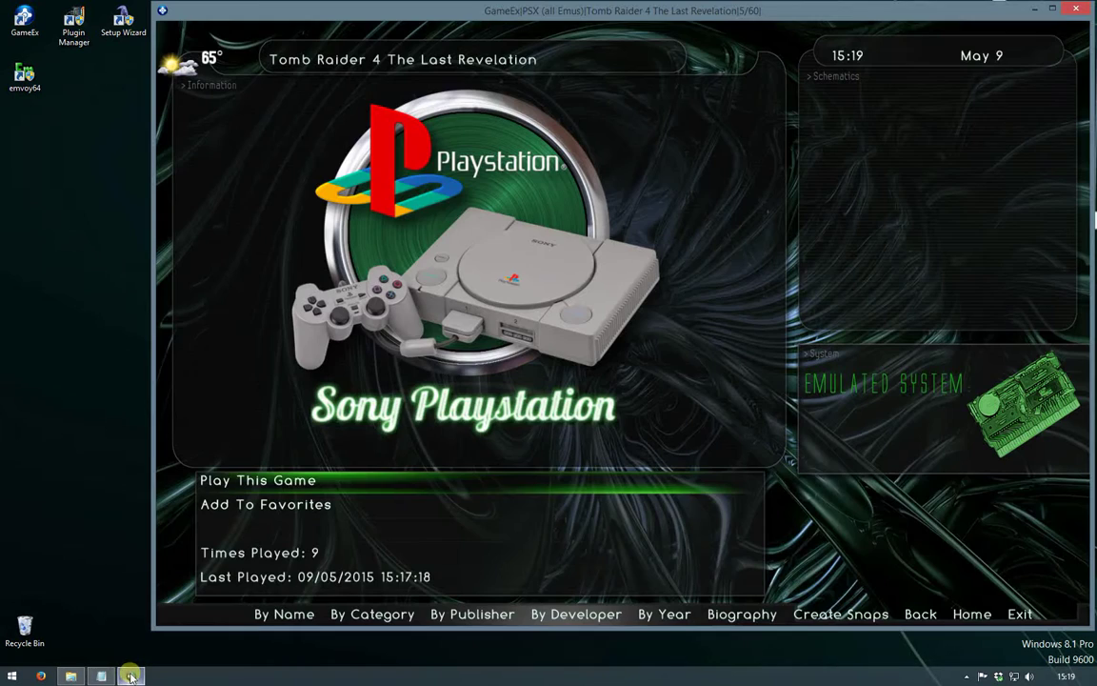
left_click(289, 480)
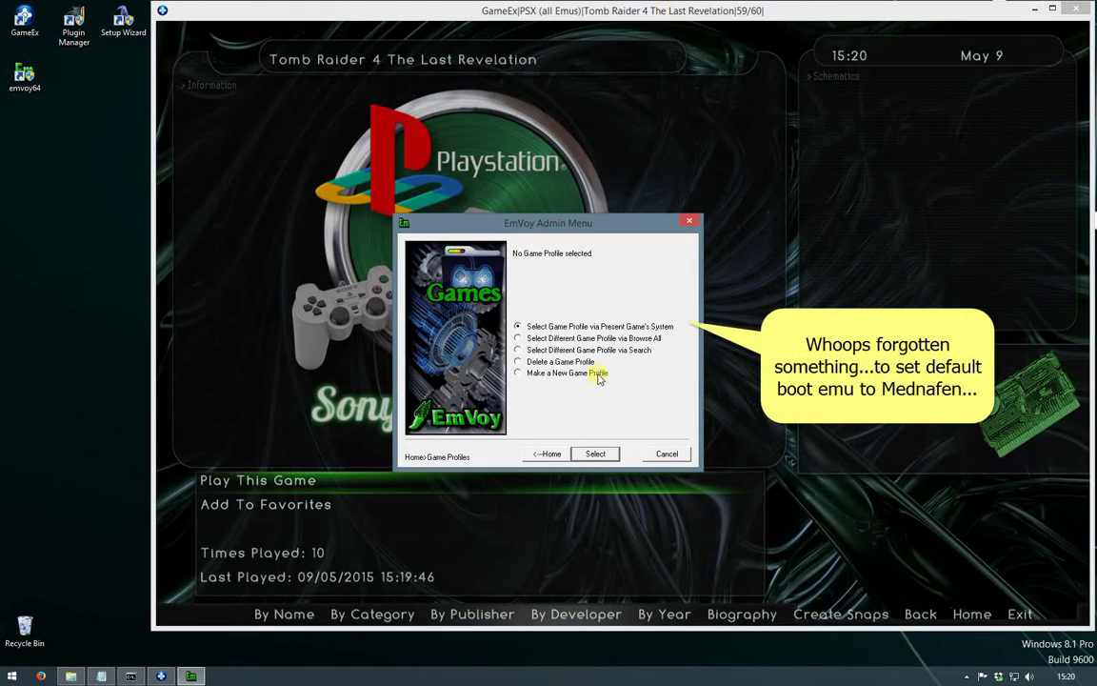
Make profile 19: Tomb Raider 4 The Last Revelation (2-Mednafen - PSX) the default for its game file and quit EmVoy.
left_click(593, 452)
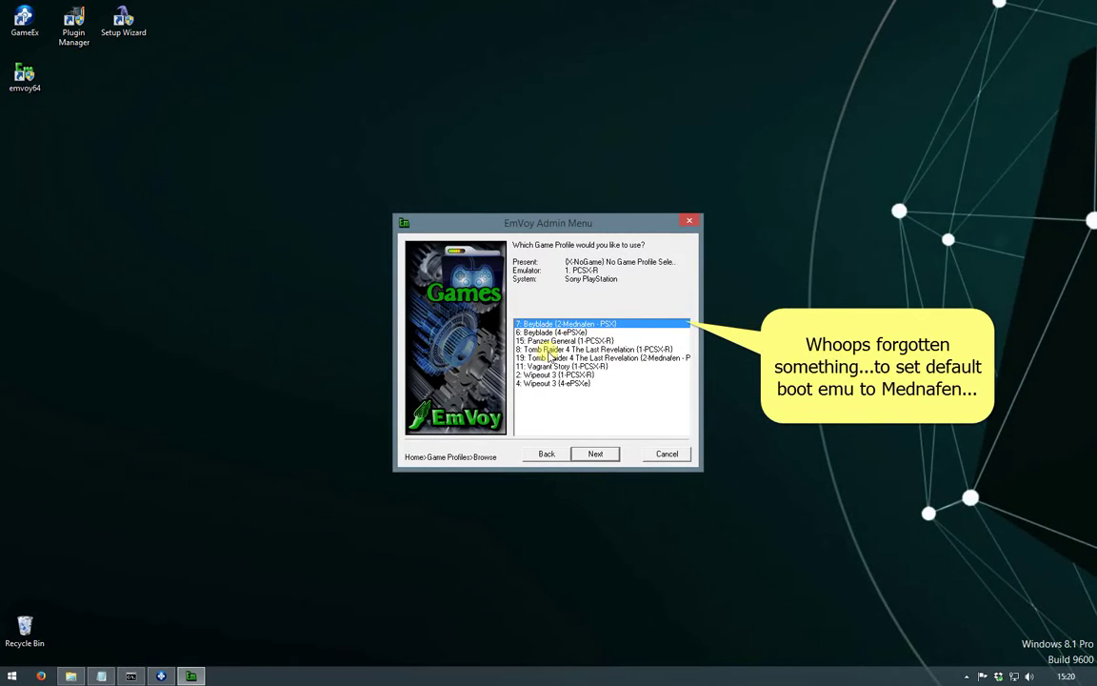
left_click(549, 349)
left_click(567, 358)
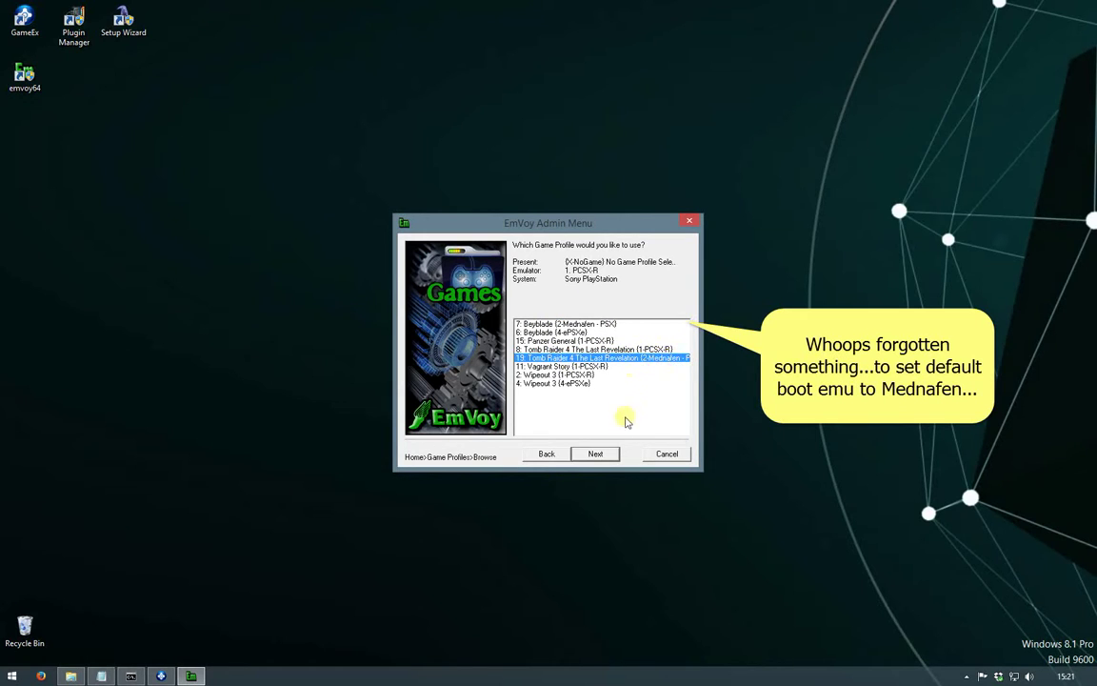
left_click(597, 454)
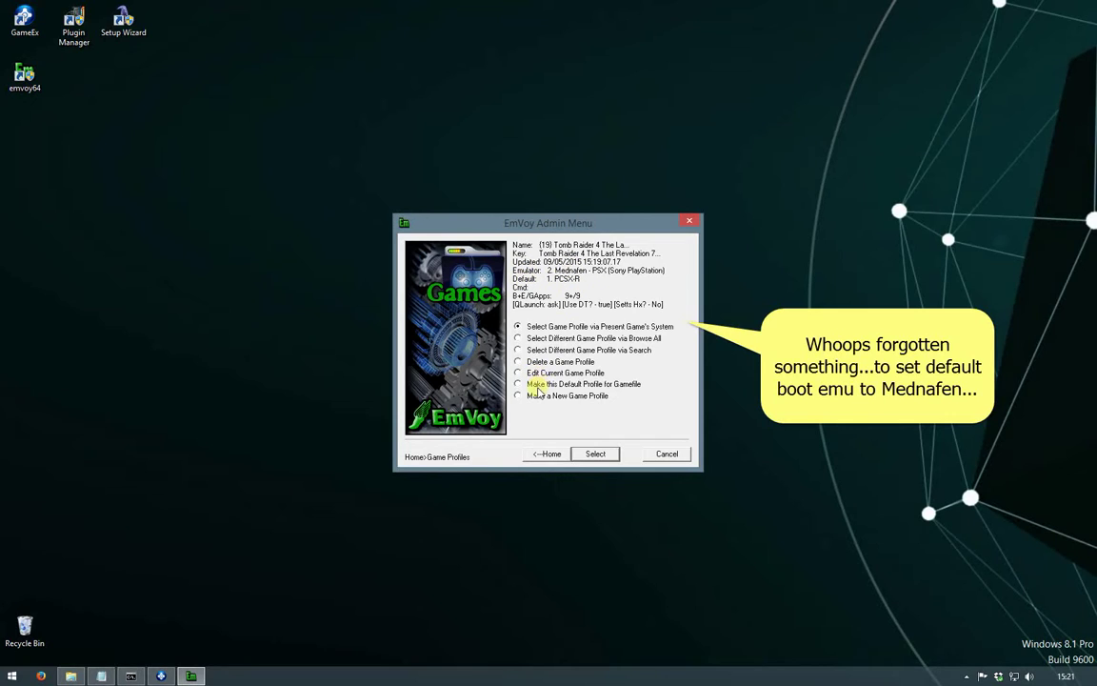
left_click(608, 454)
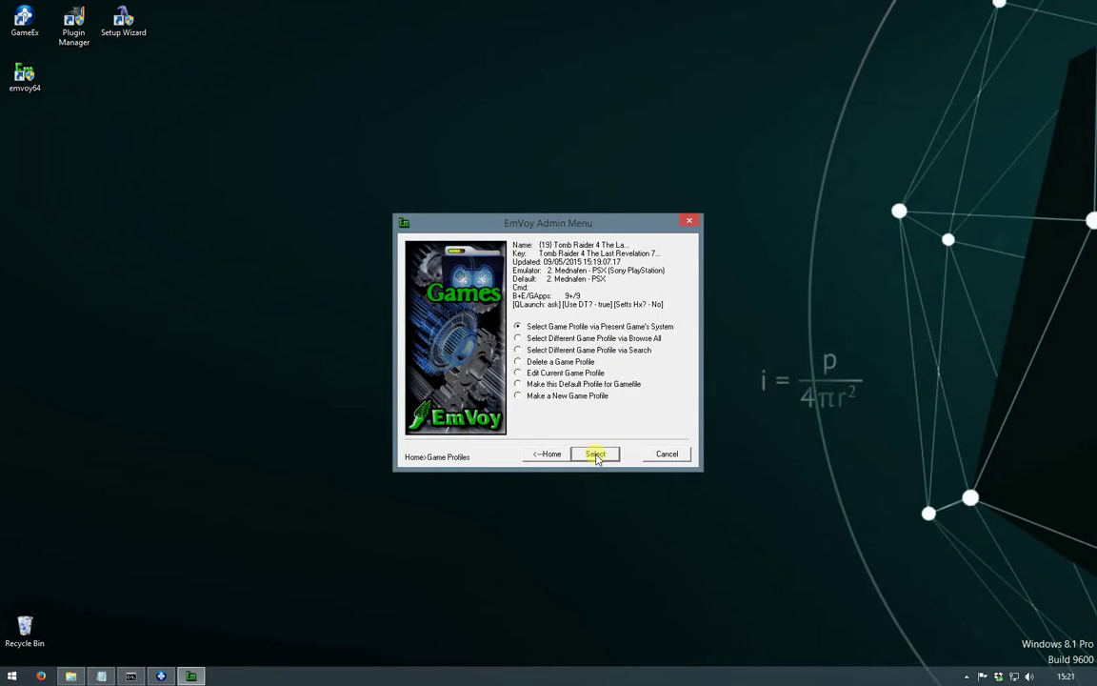
left_click(596, 455)
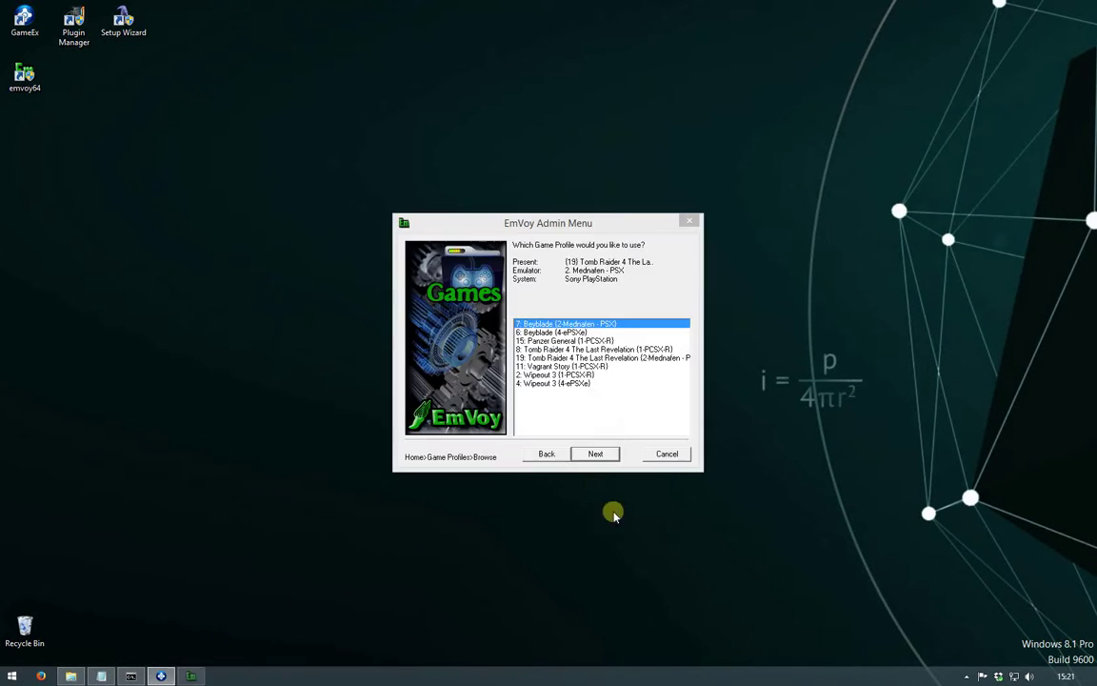
left_click(551, 455)
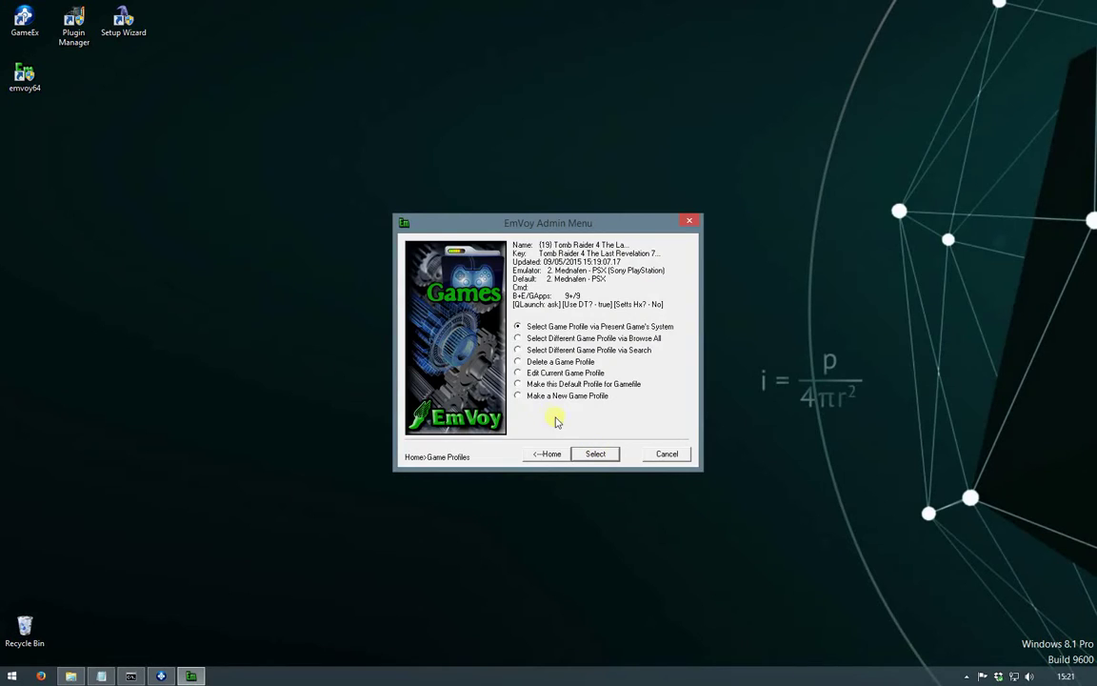
left_click(548, 455)
left_click(534, 420)
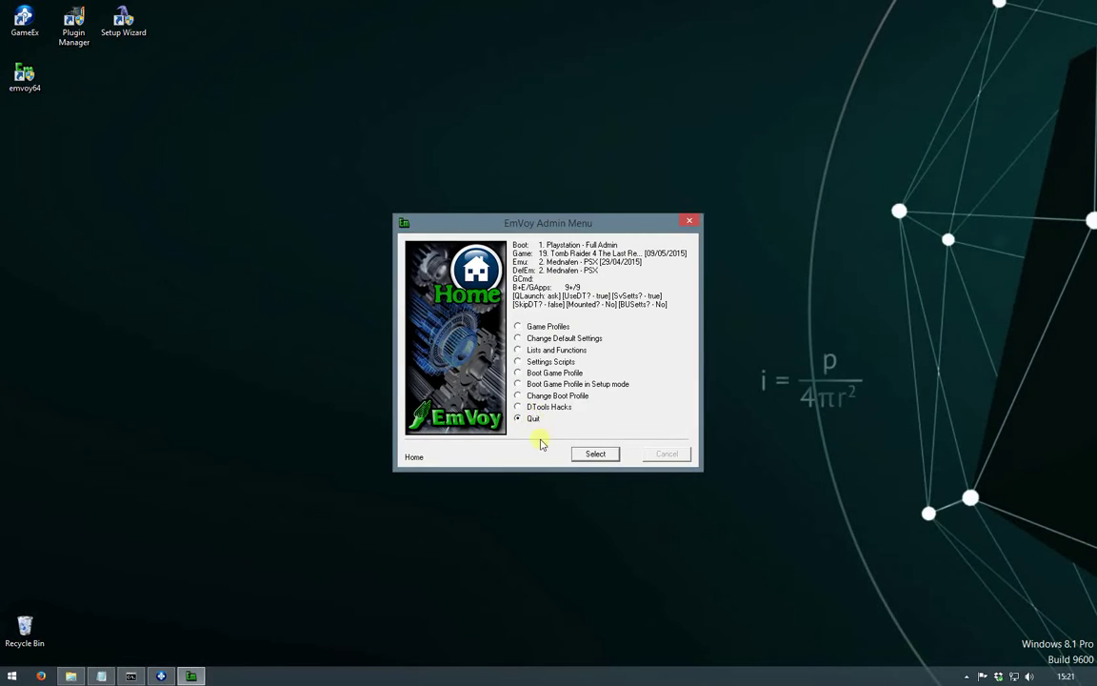
left_click(583, 454)
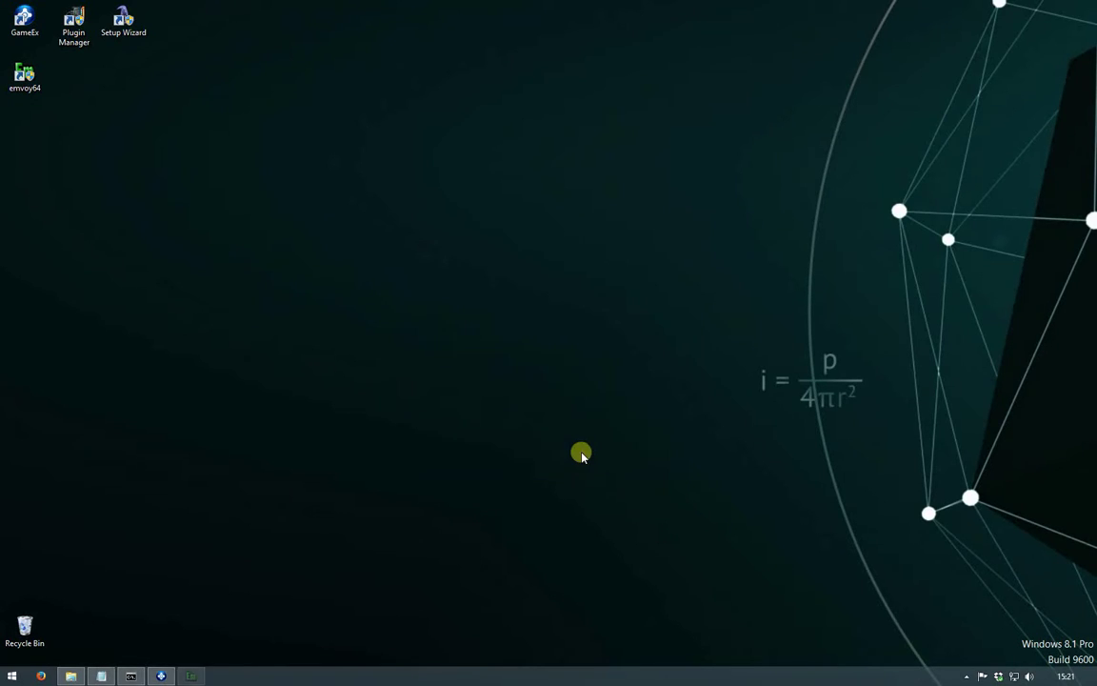
Switch to GameEx, play Tomb Raider 4 up to the PlayStation boot logo, and exit Mednafen.
left_click(161, 676)
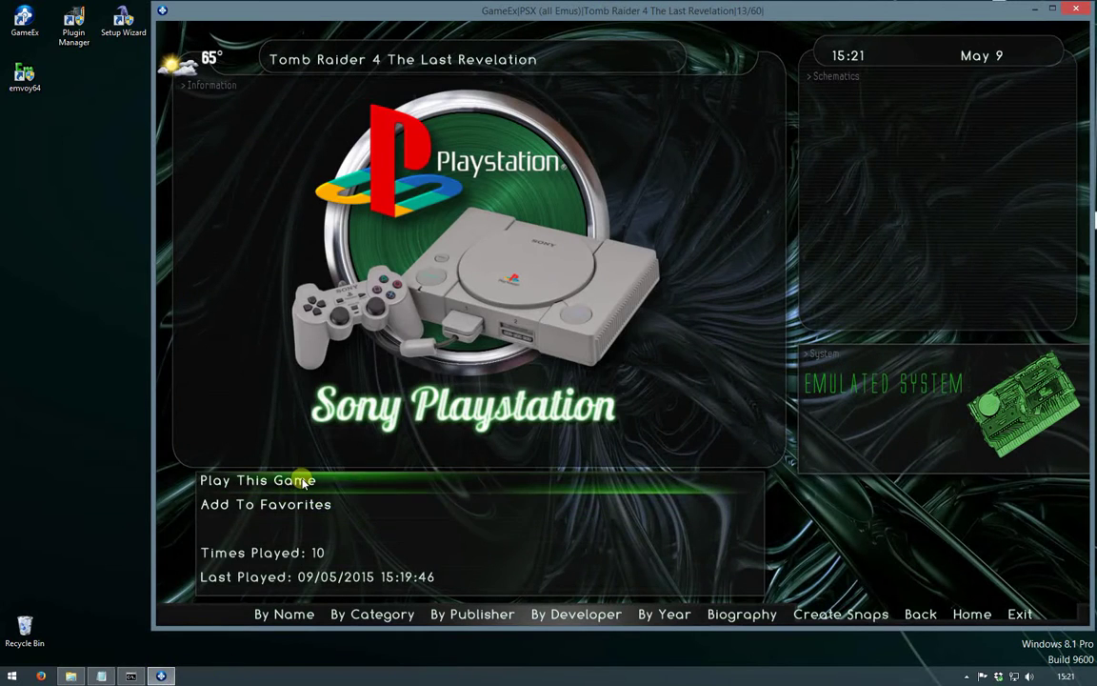
left_click(305, 477)
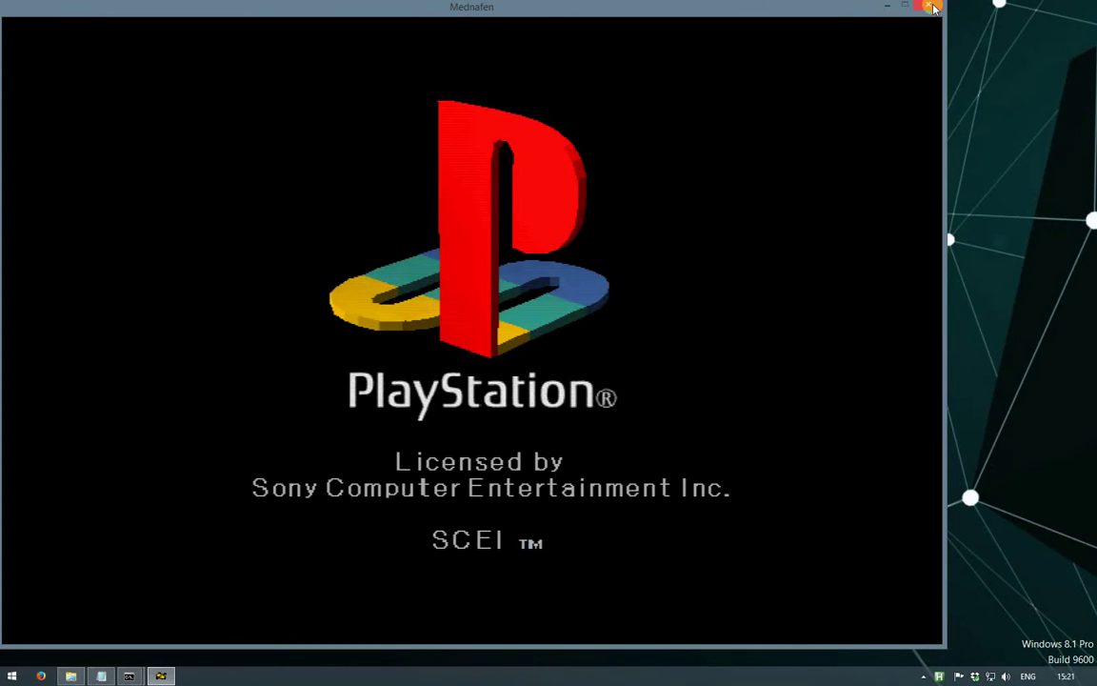
key("Escape")
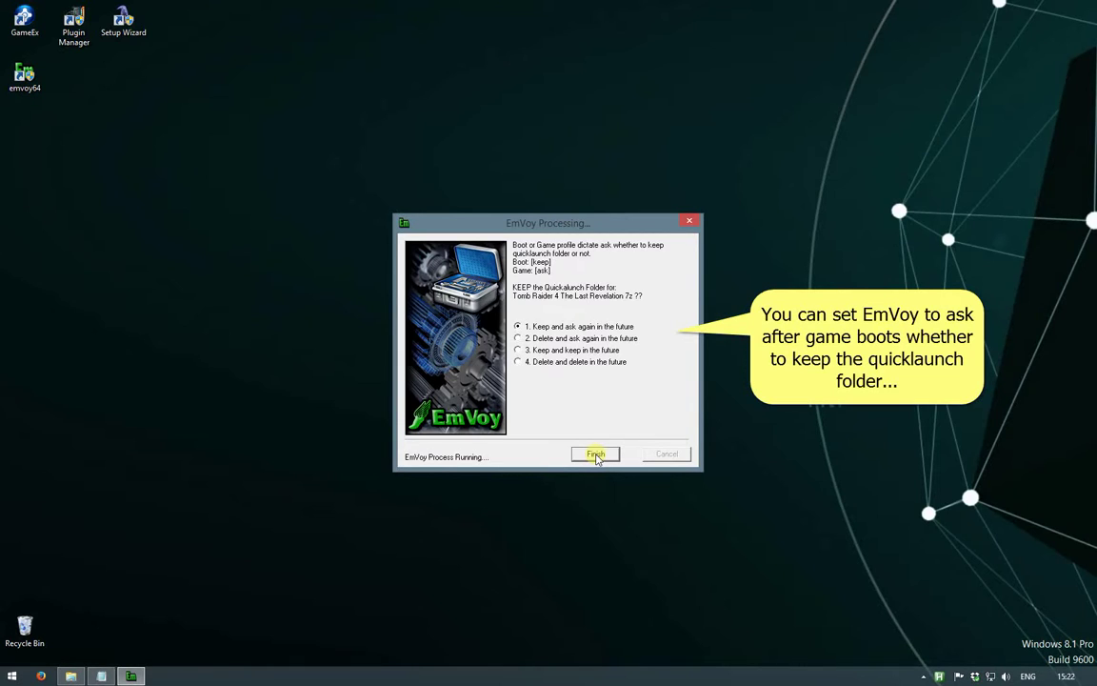
Choose to keep the game's quicklaunch folder now and in the future, and close GameEx.
left_click(579, 351)
left_click(594, 454)
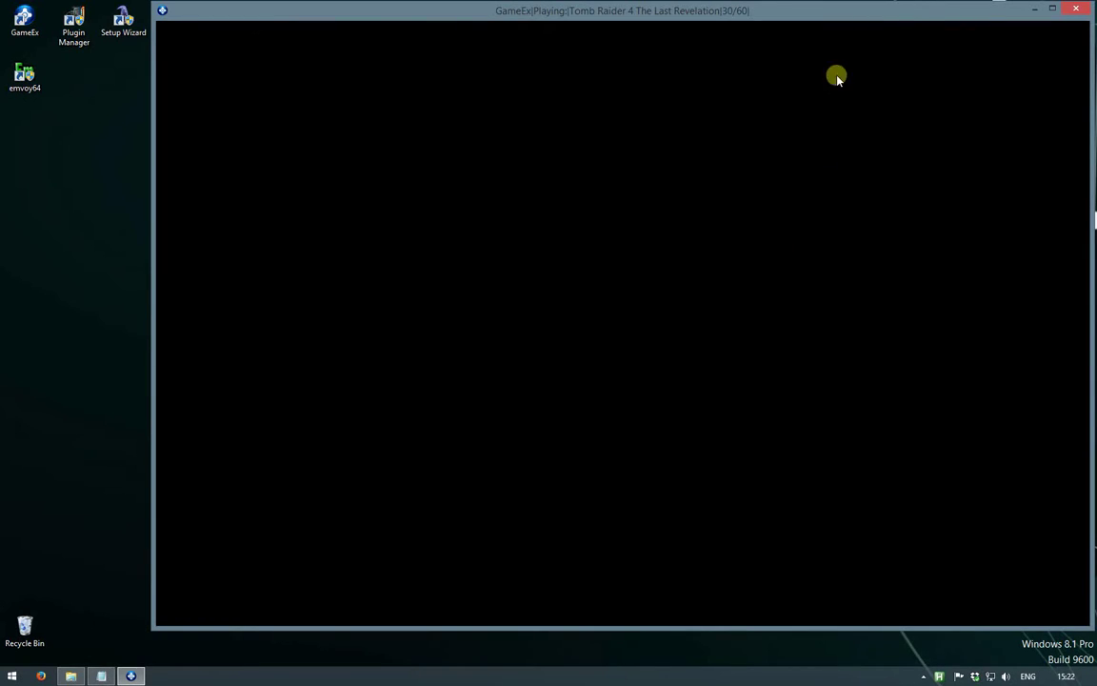
left_click_drag(921, 13, 846, 29)
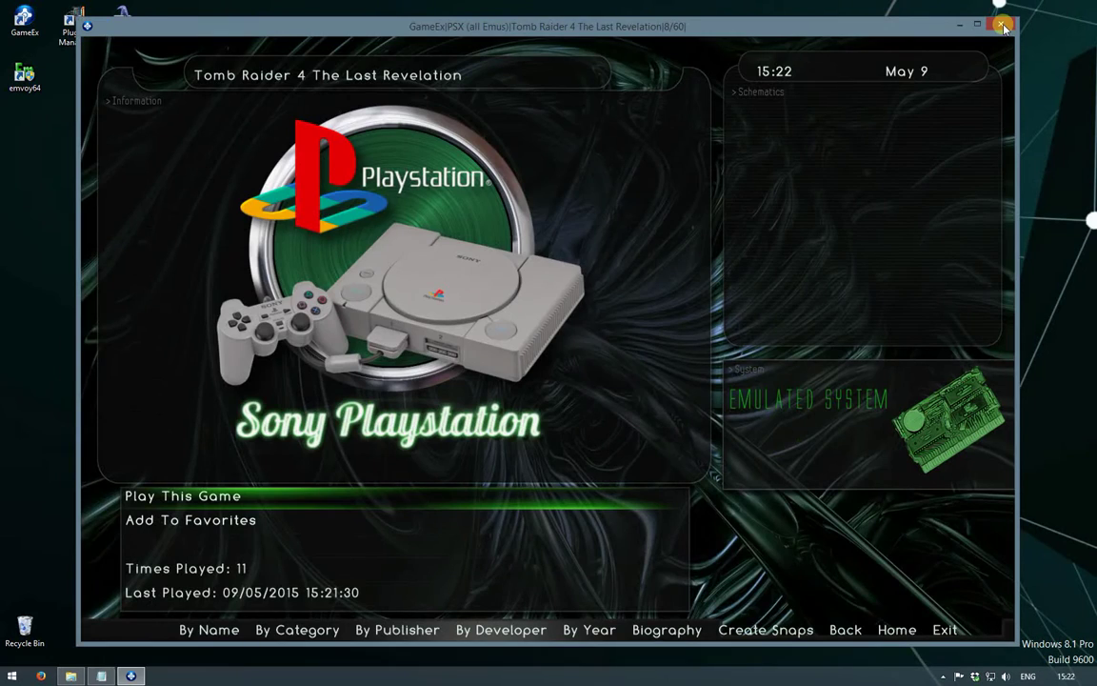
left_click(1003, 27)
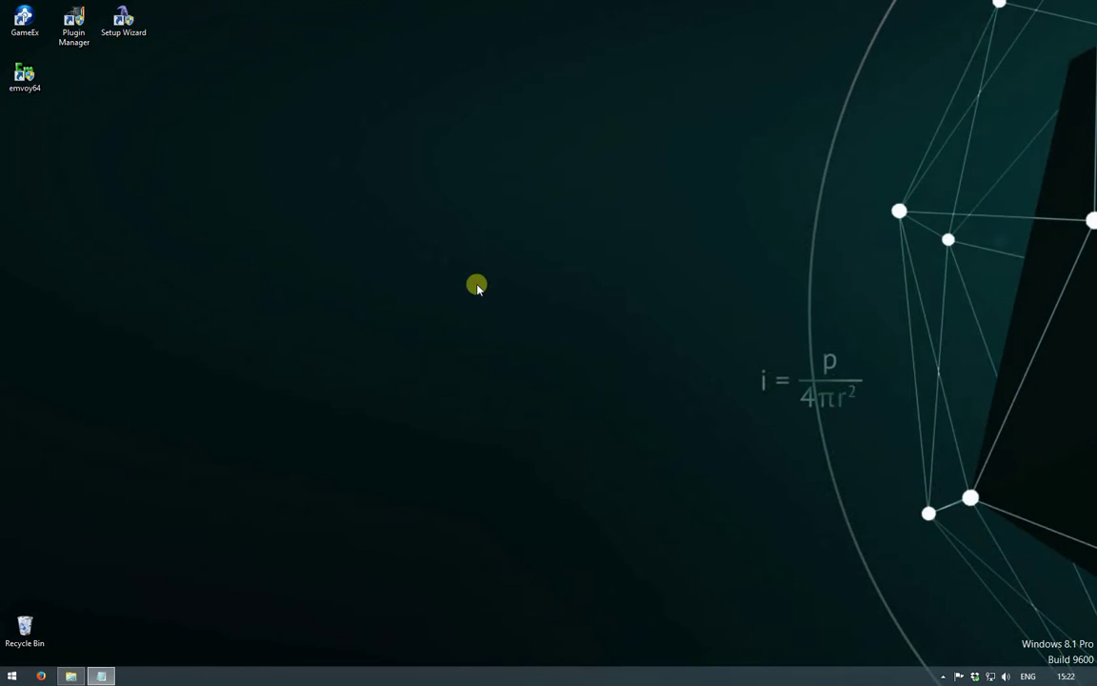
Open EmVoy and make profile 8: Tomb Raider 4 The Last Revelation (1-PCSX-R) the default for its game file.
double_click(21, 80)
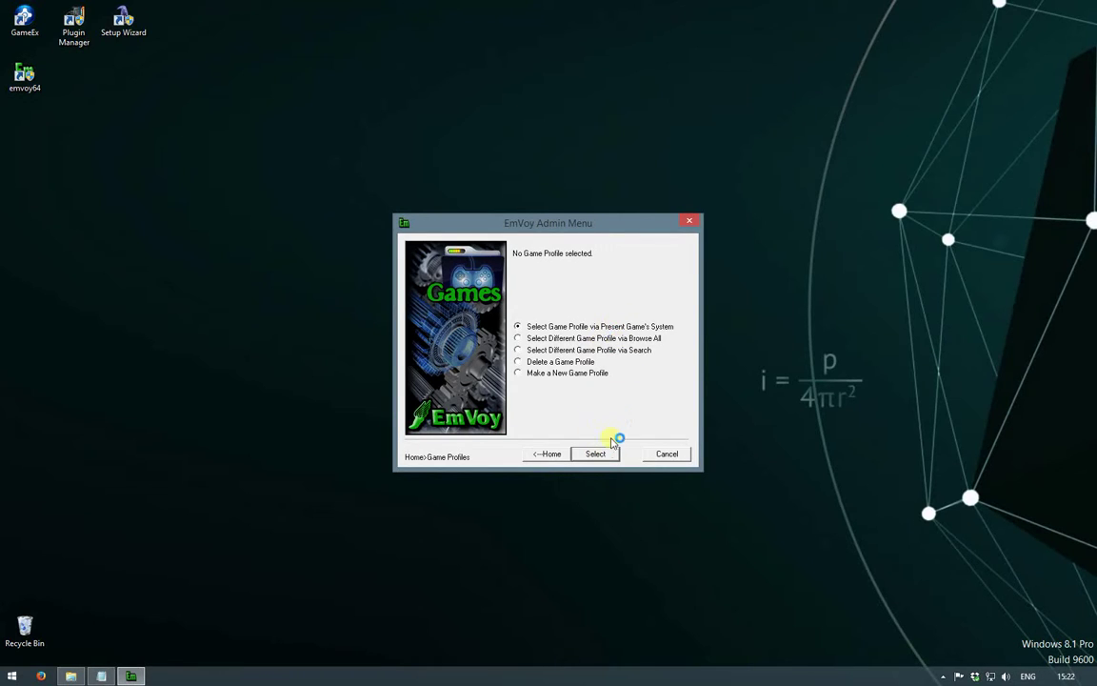
left_click(601, 455)
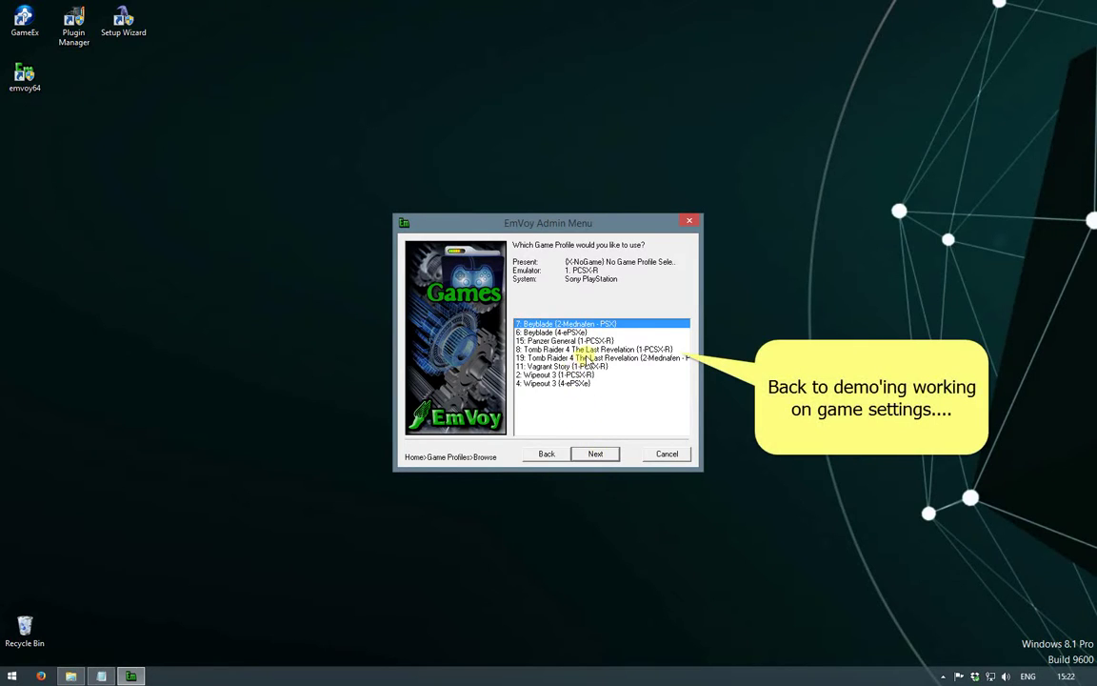
left_click(583, 350)
left_click(598, 454)
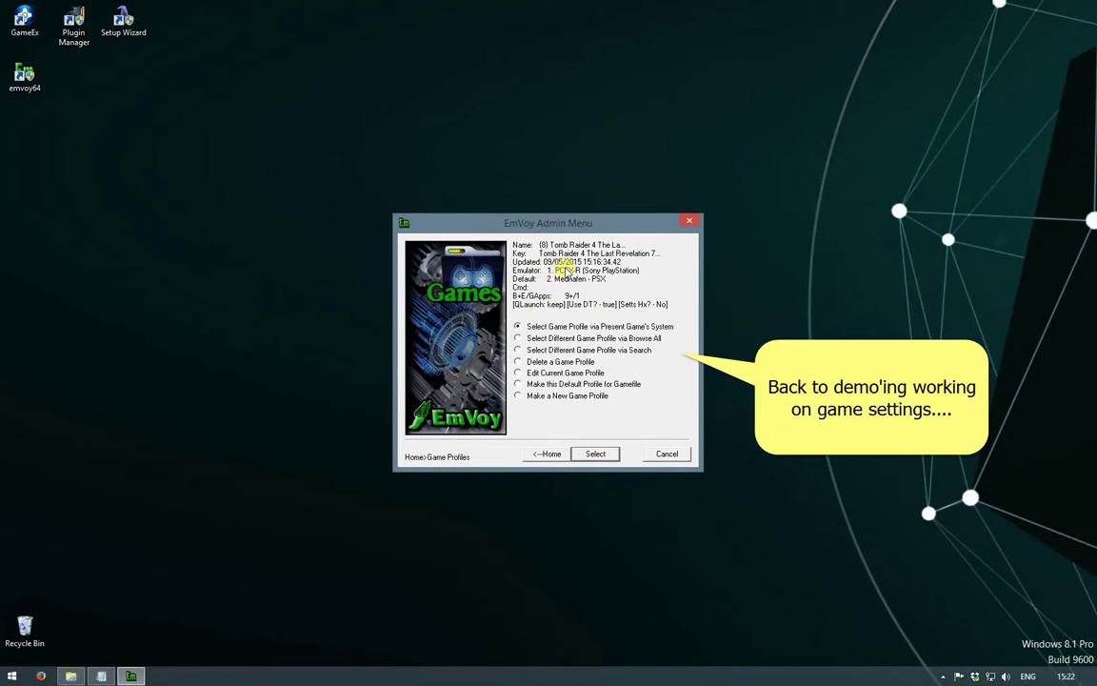
left_click(518, 384)
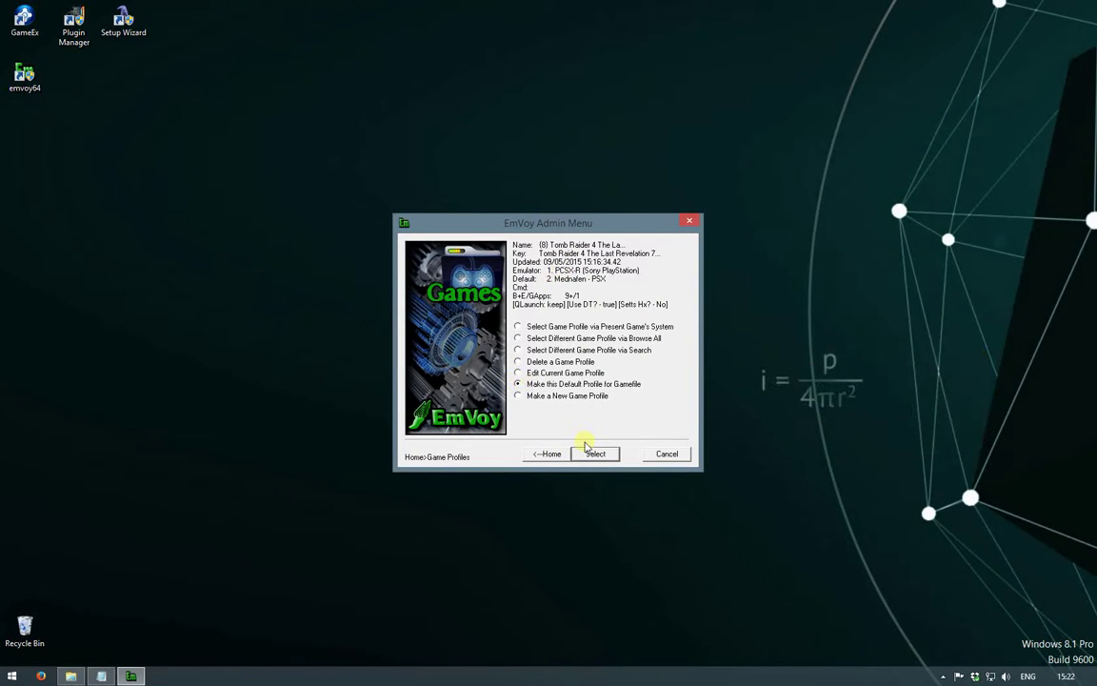
left_click(596, 453)
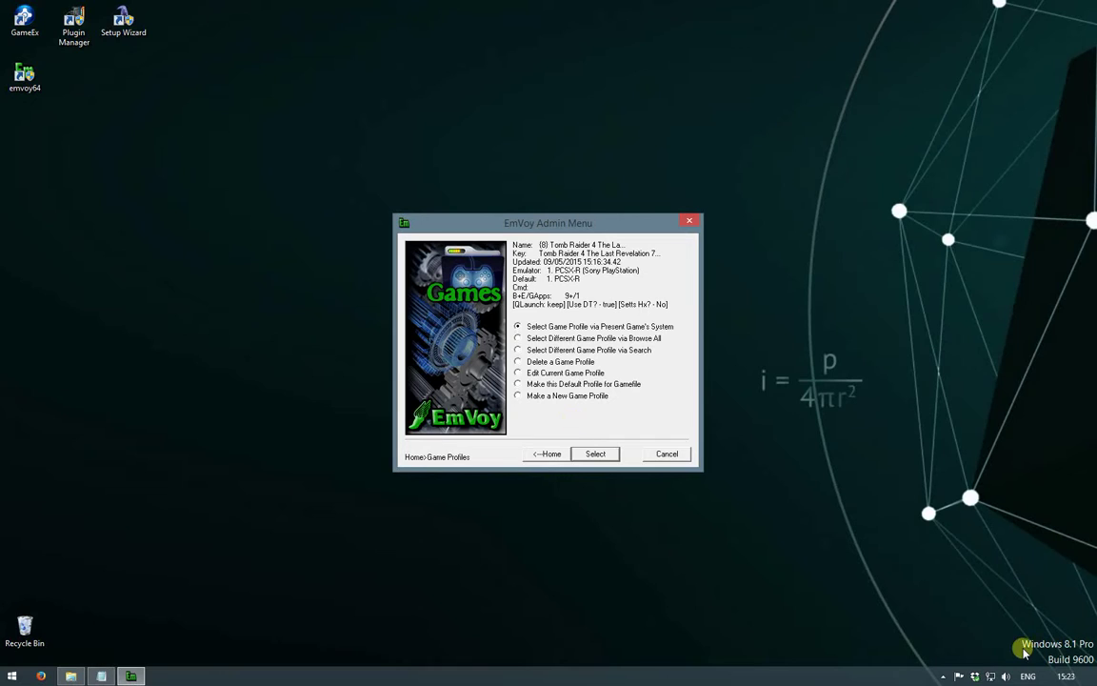
Go through the edit settings of the Tomb Raider 4 PCSX-R game profile, accepting the existing choices, and save the profile.
left_click(540, 454)
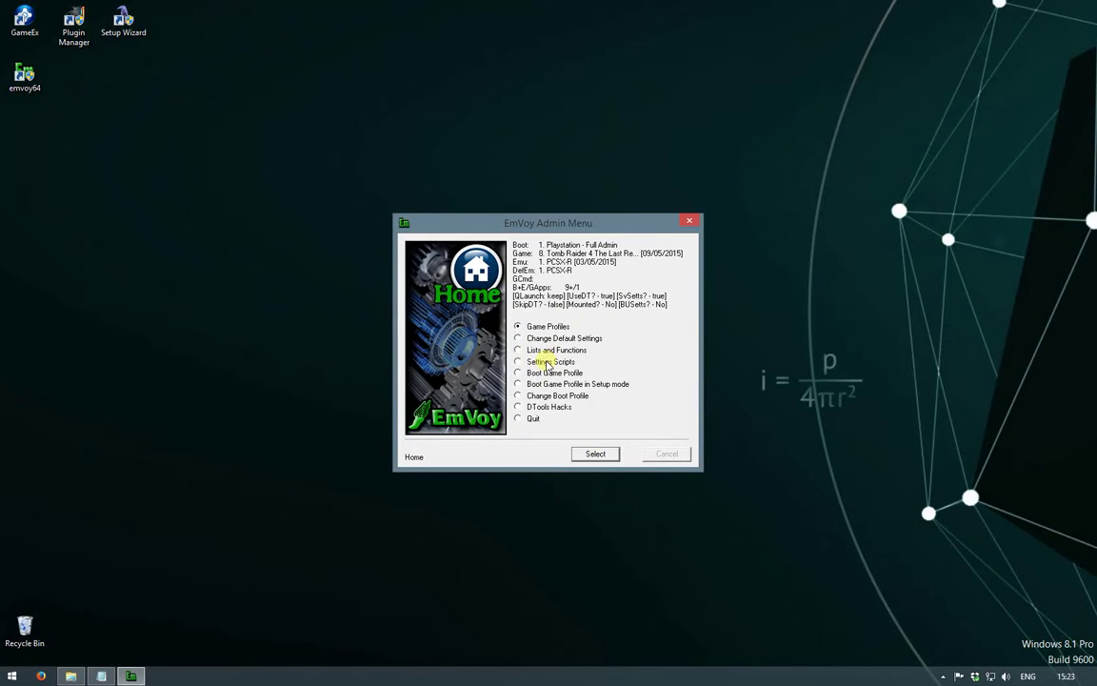
left_click(595, 454)
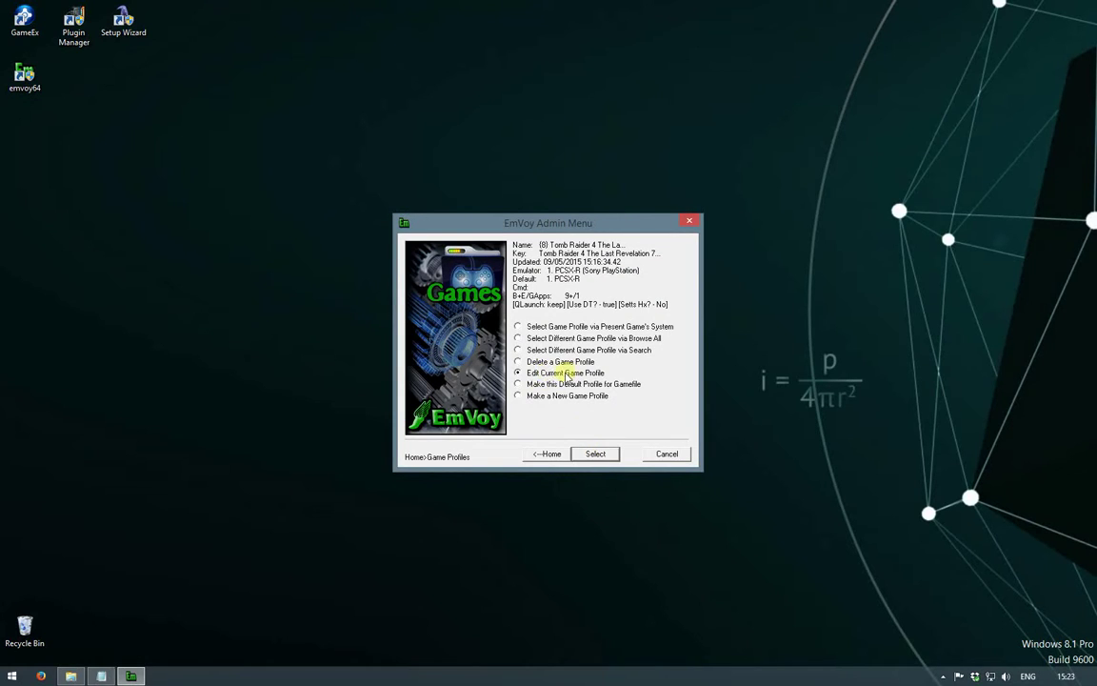
left_click(595, 453)
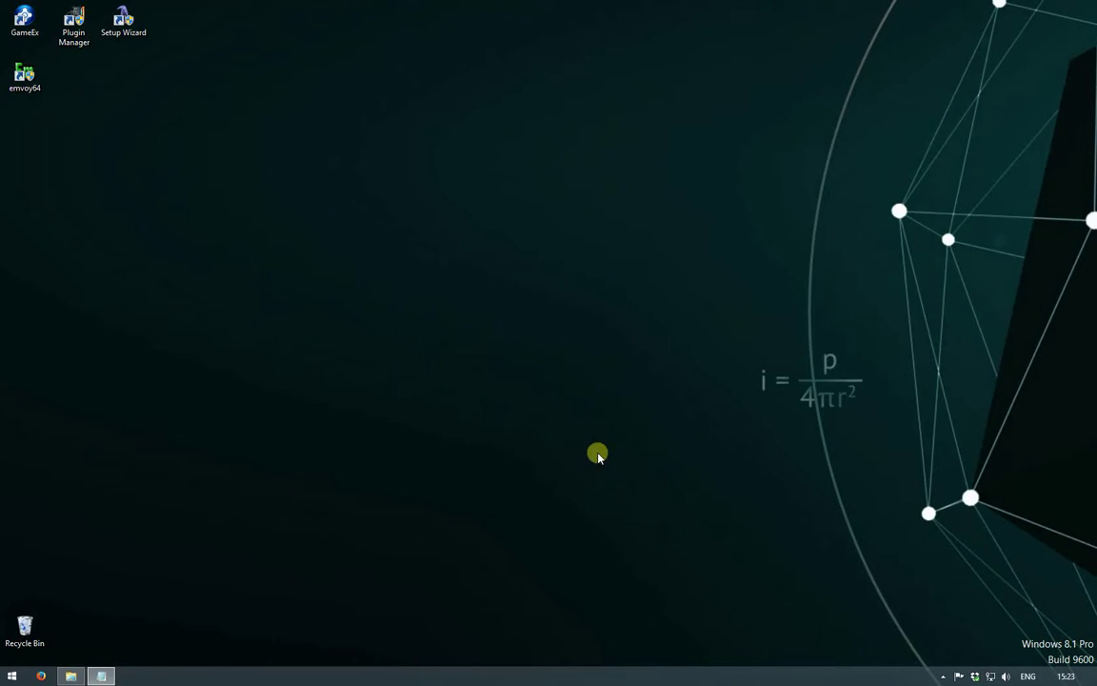
left_click(595, 454)
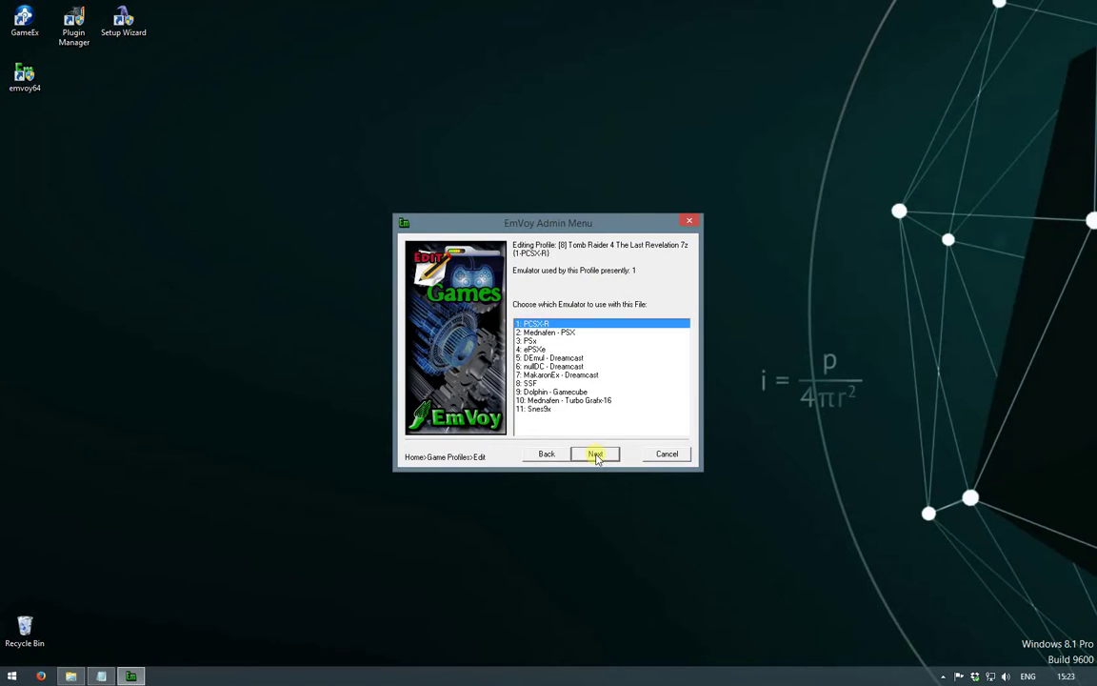
left_click(595, 455)
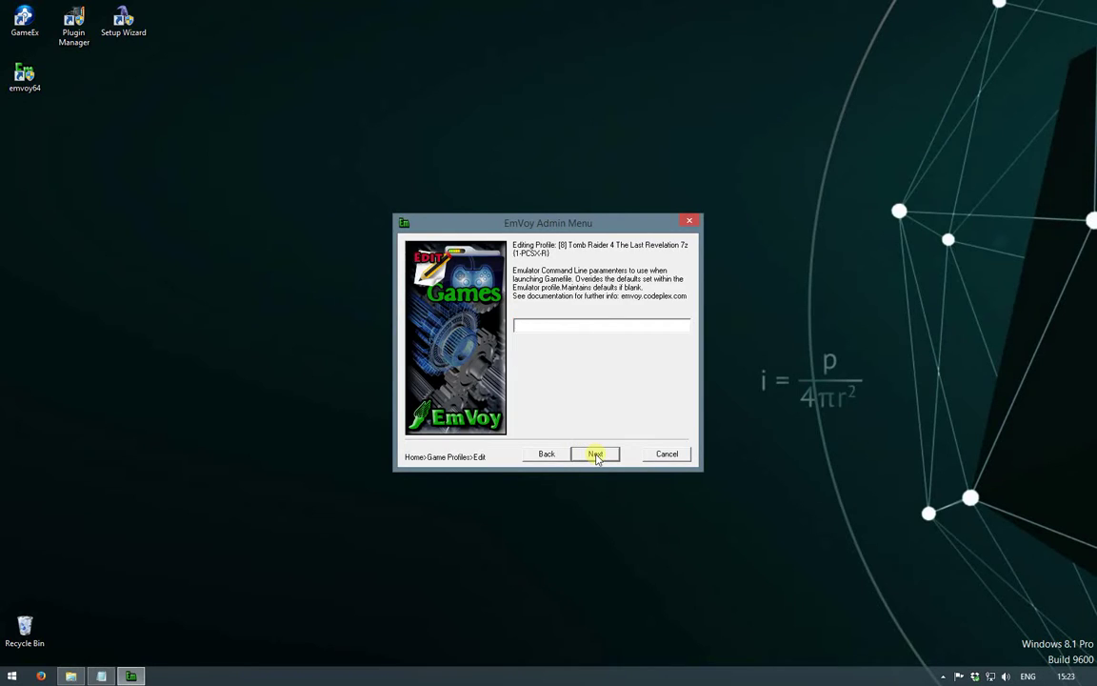
left_click(595, 454)
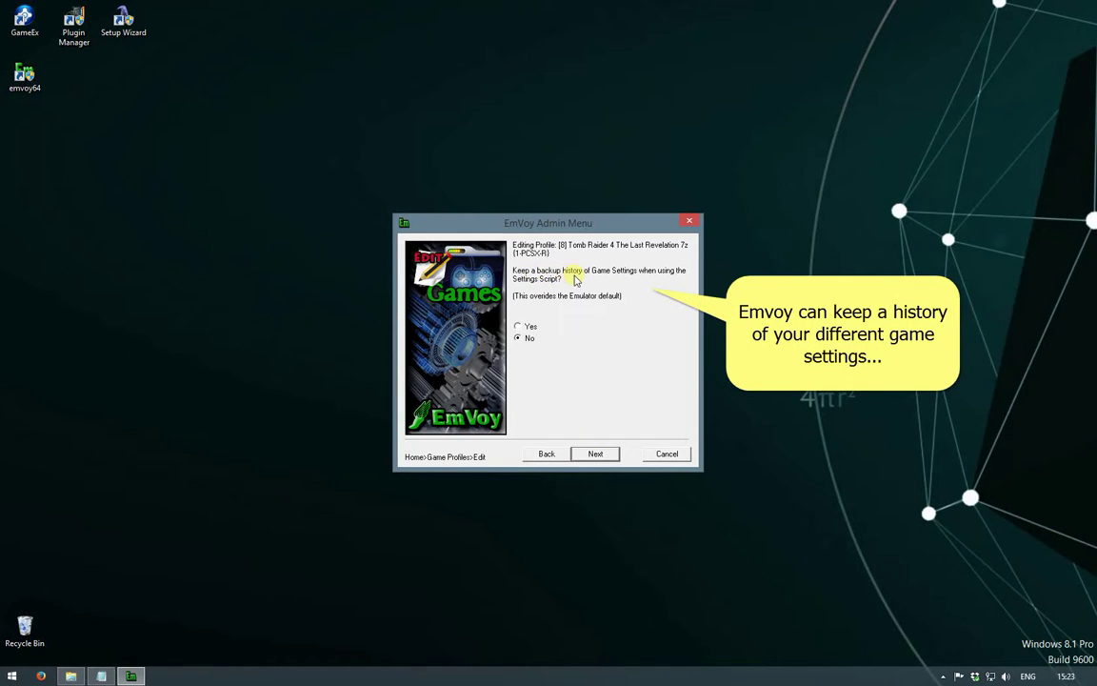
left_click(590, 454)
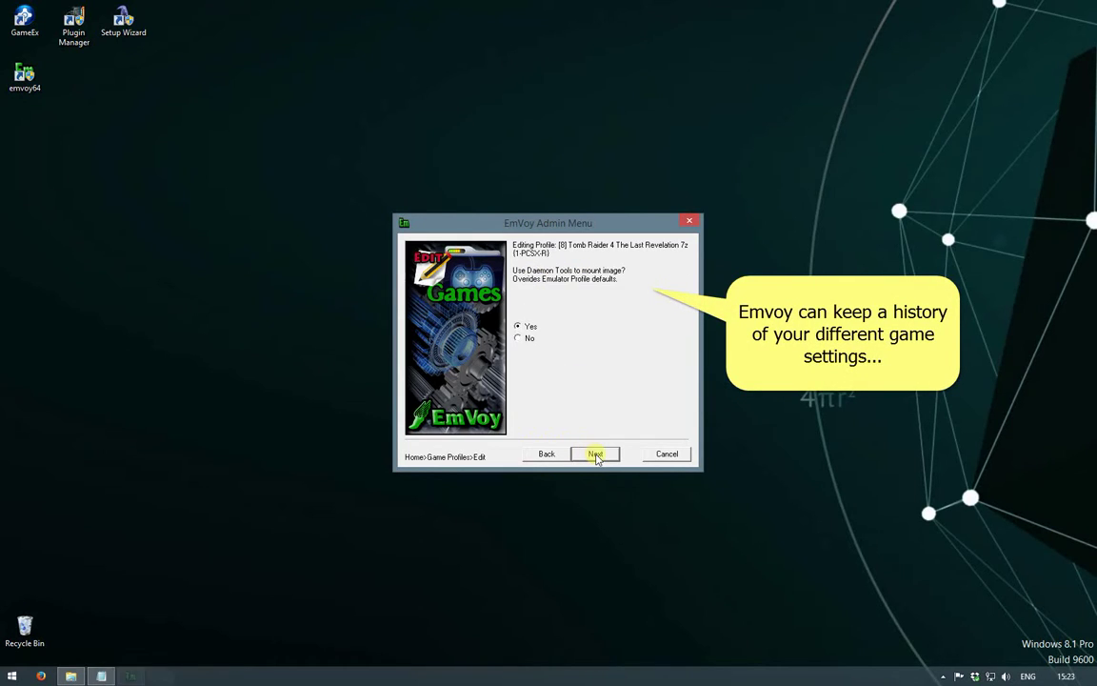
left_click(595, 455)
left_click(596, 454)
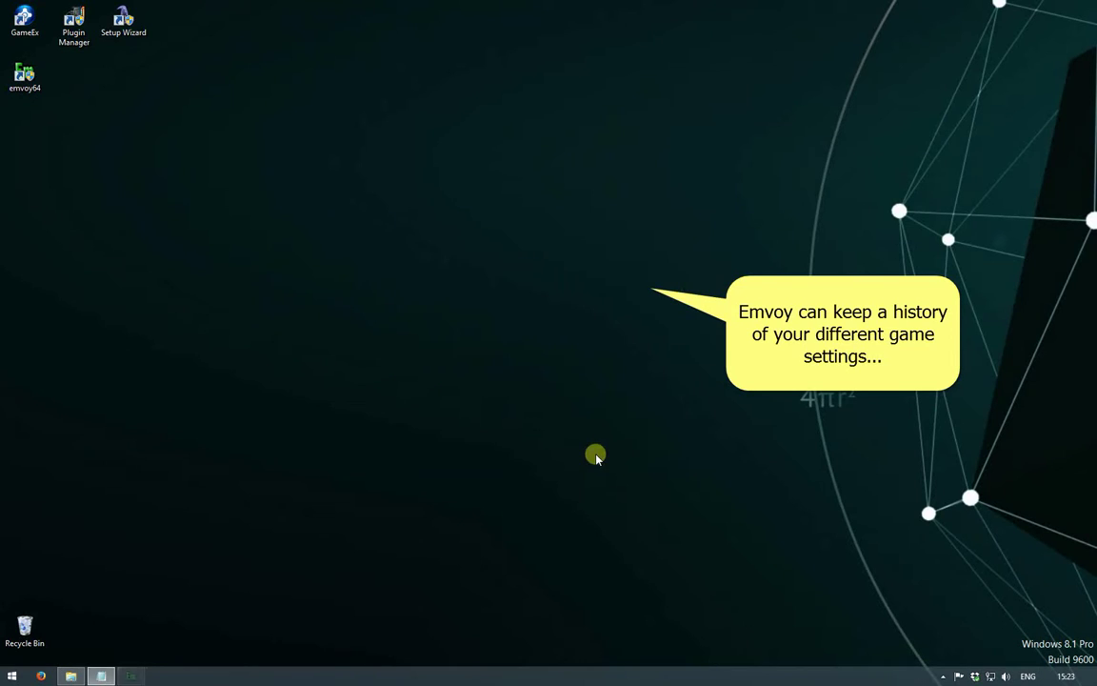
left_click(595, 454)
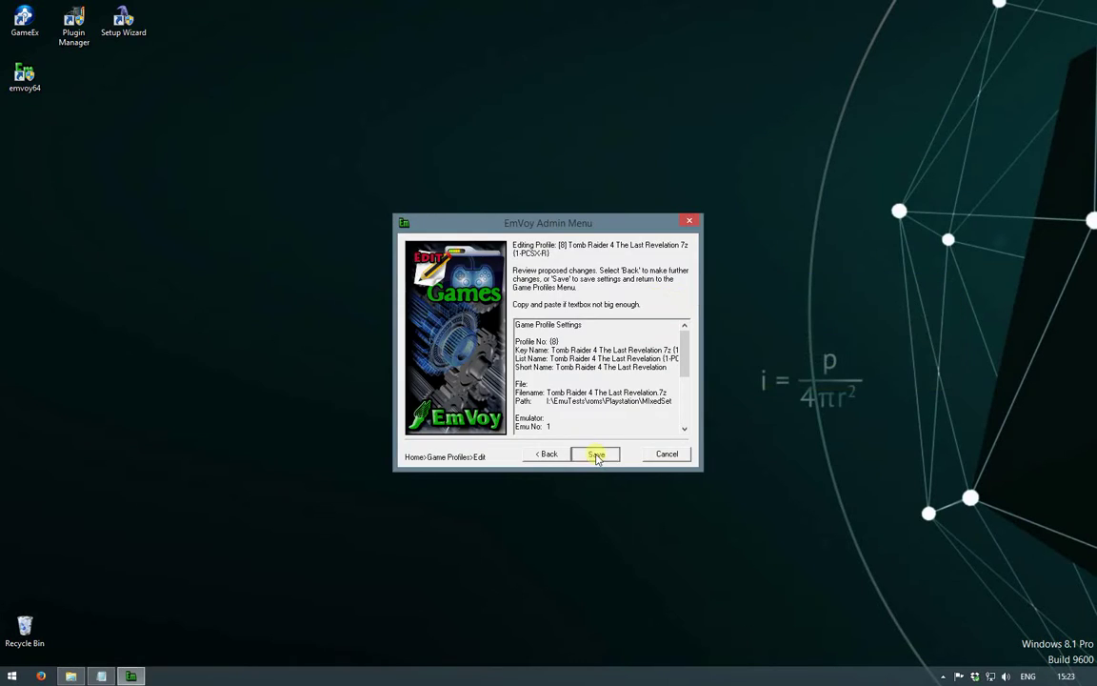
left_click(596, 455)
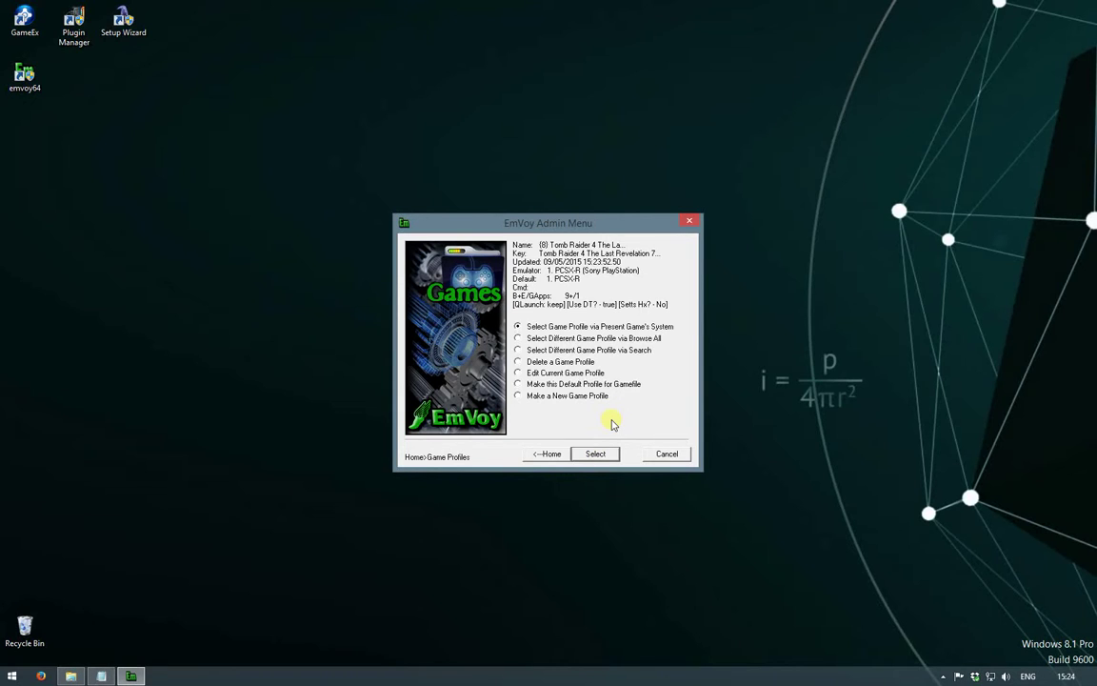
Boot the game profile in Setup mode and set the PCSXR graphics shader effects to 2: Black/white smoothing.
left_click(545, 455)
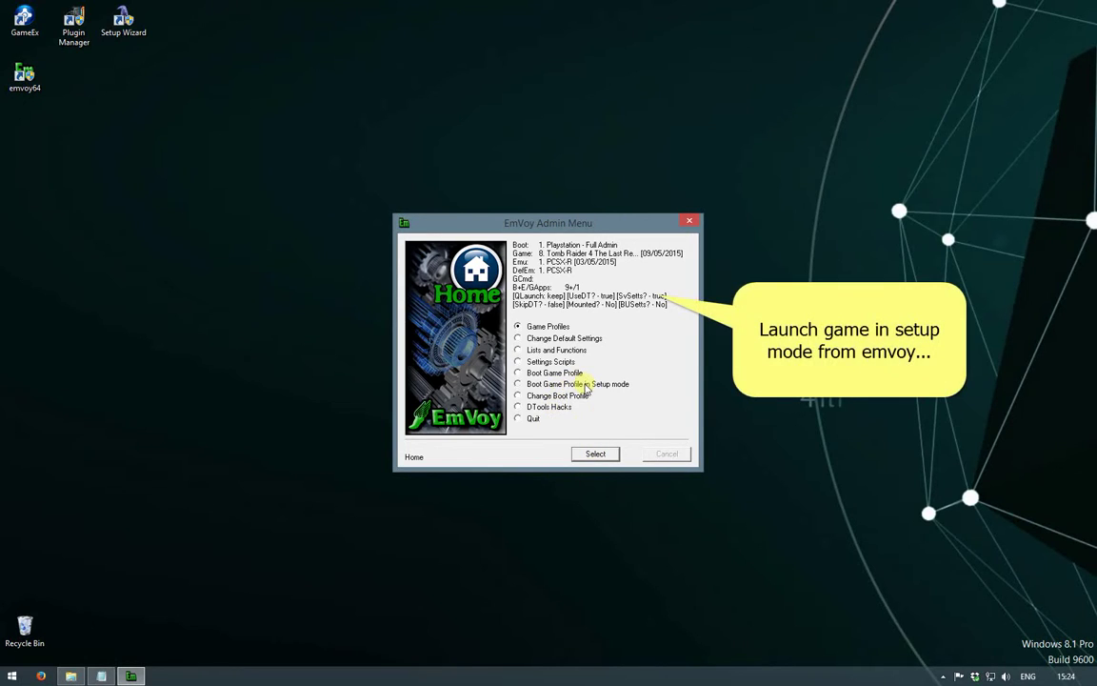
left_click(595, 452)
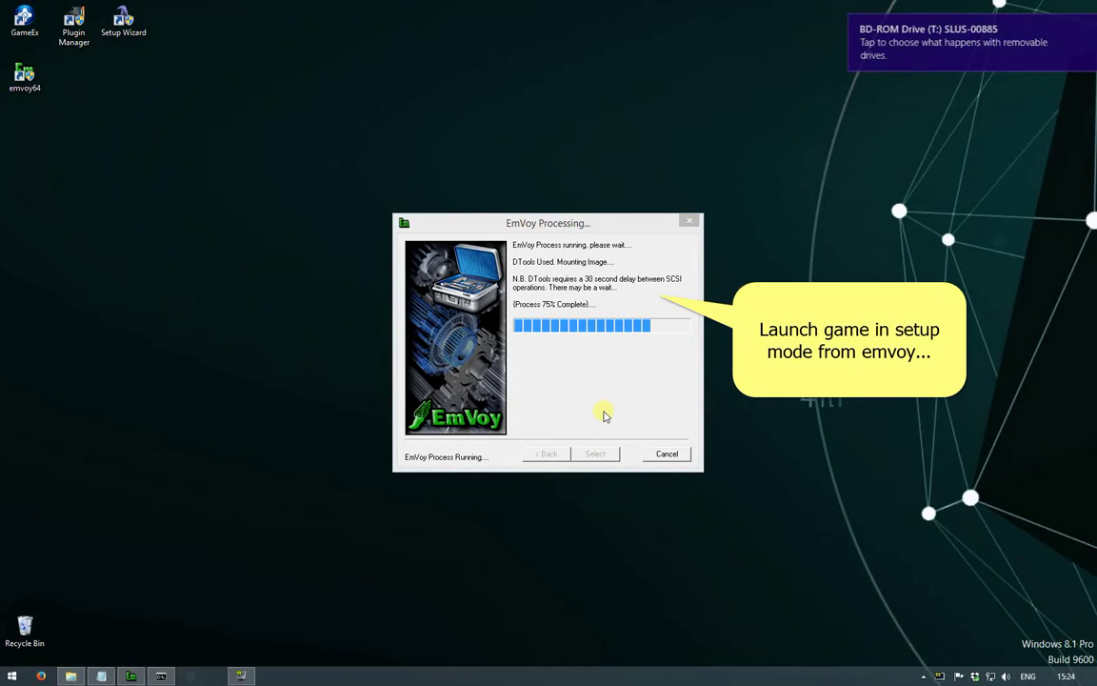
left_click(92, 23)
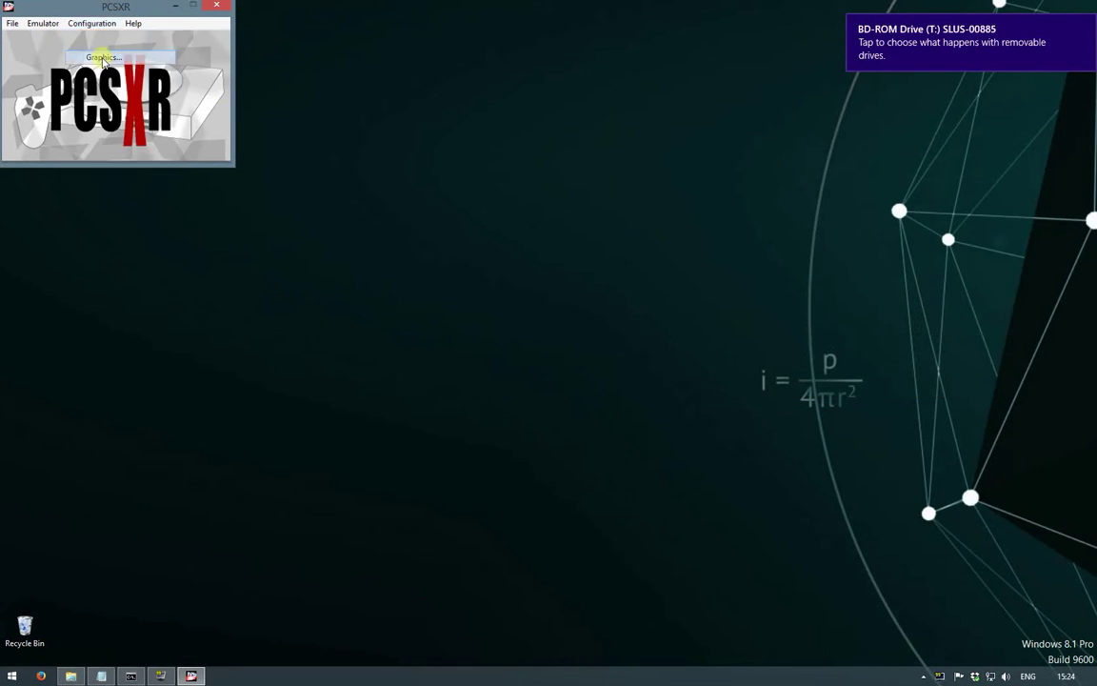
left_click(103, 58)
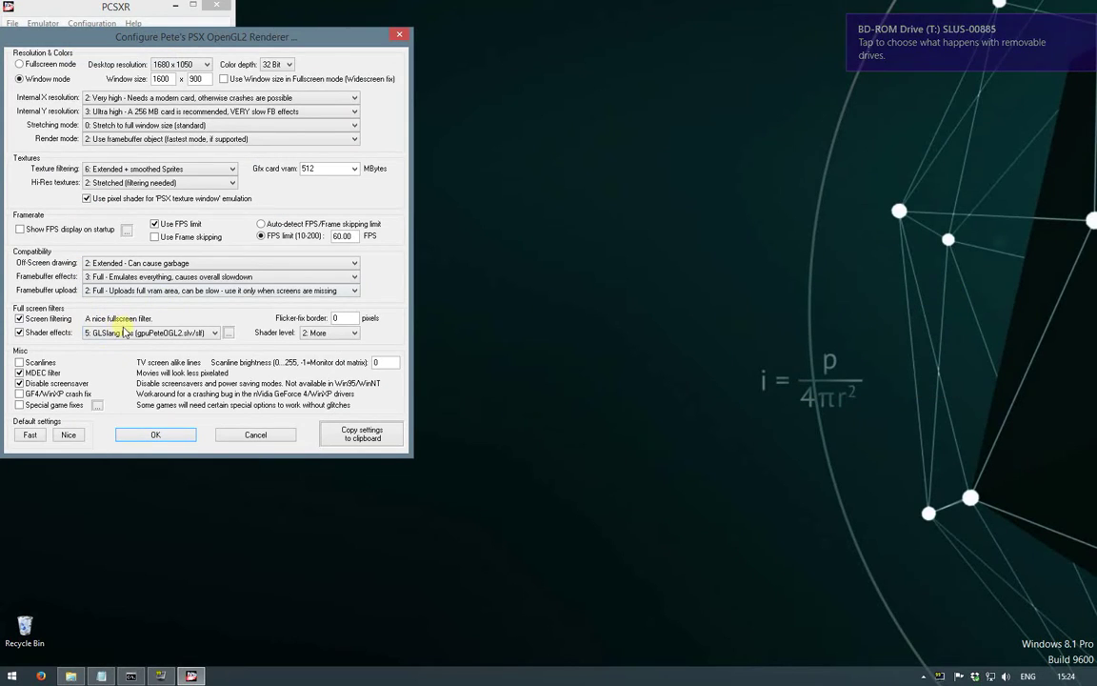
left_click(120, 332)
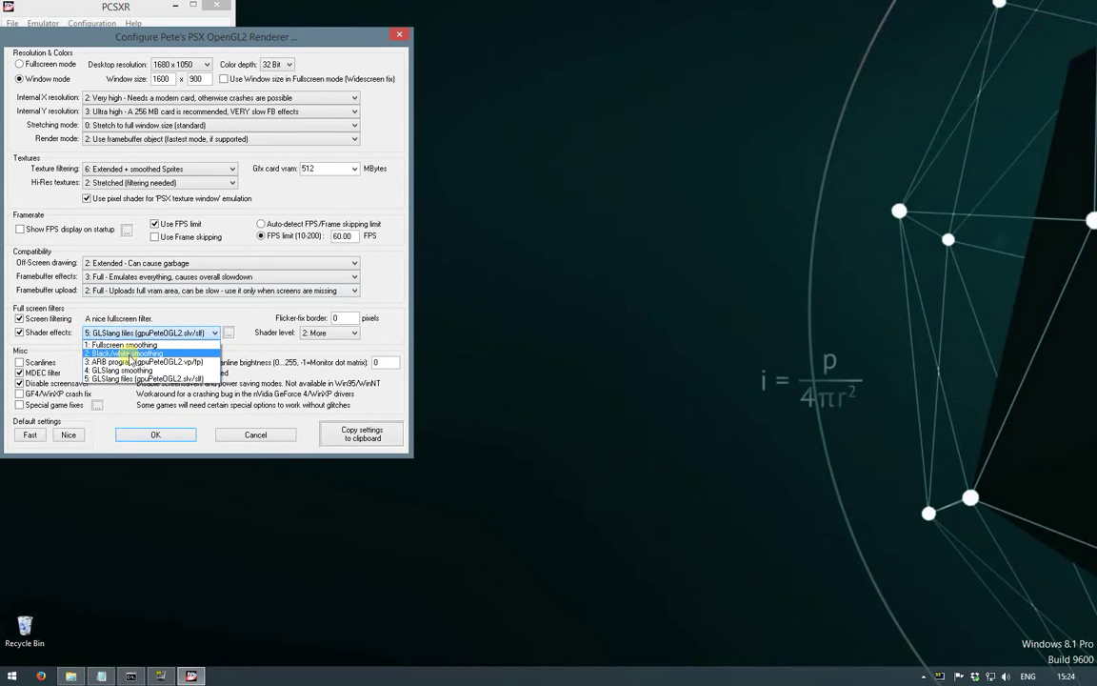
left_click(130, 355)
left_click(157, 434)
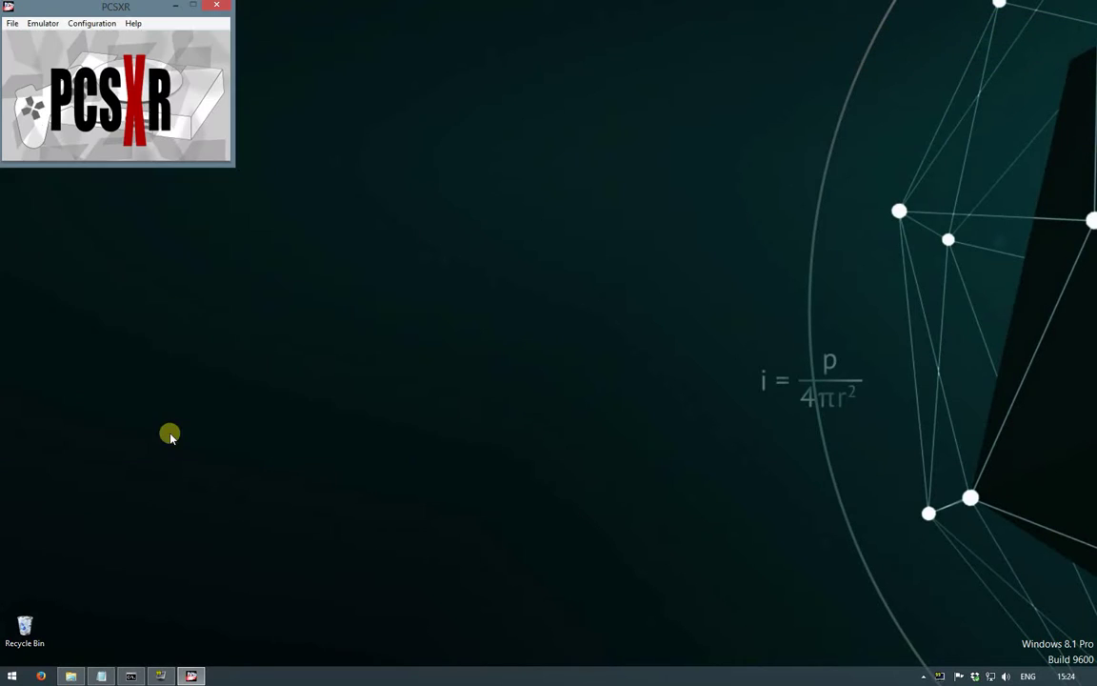
Run Tomb Raider 4 in PCSXR up to its title screen, exit the emulator and quit EmVoy.
left_click(10, 25)
left_click(28, 37)
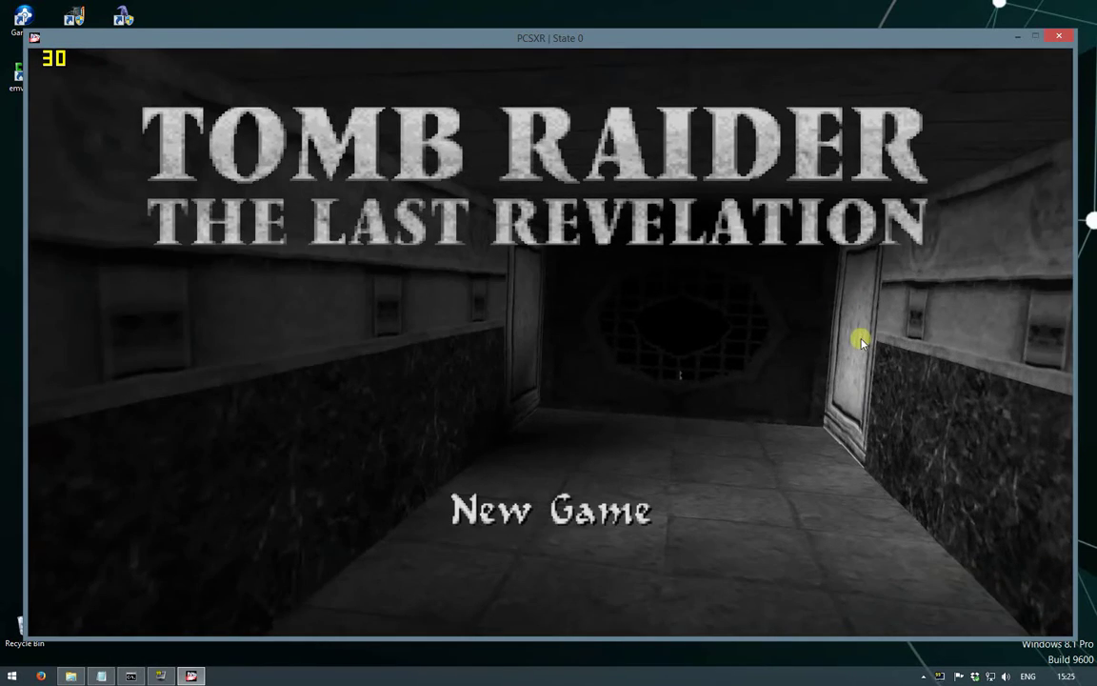
key("Escape")
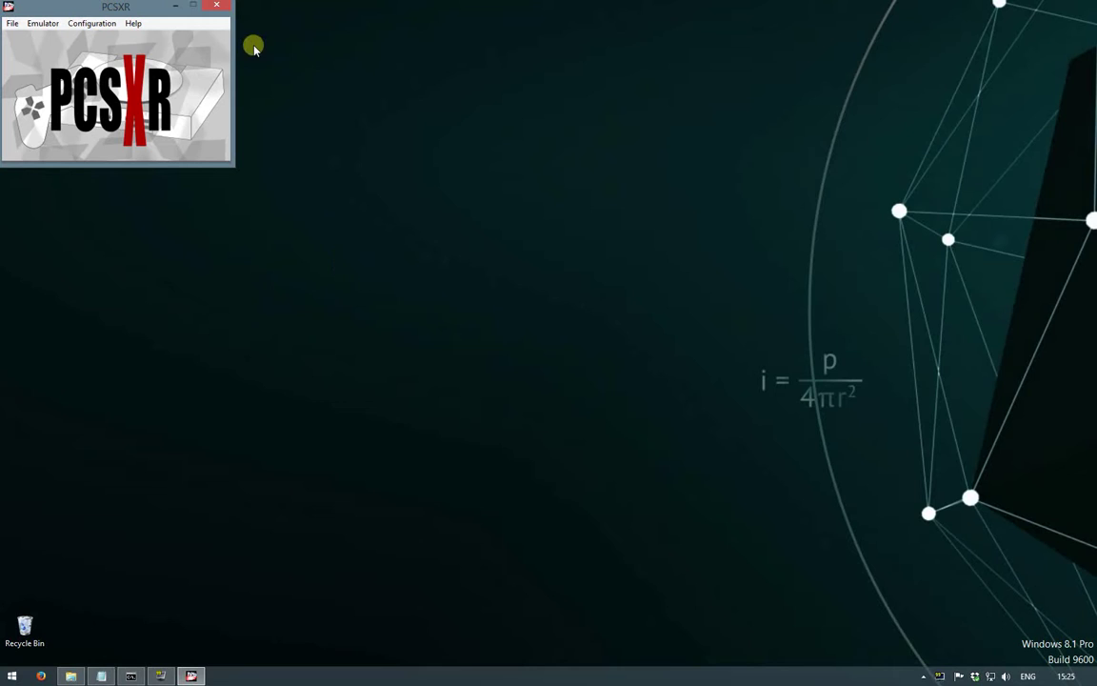
left_click(213, 6)
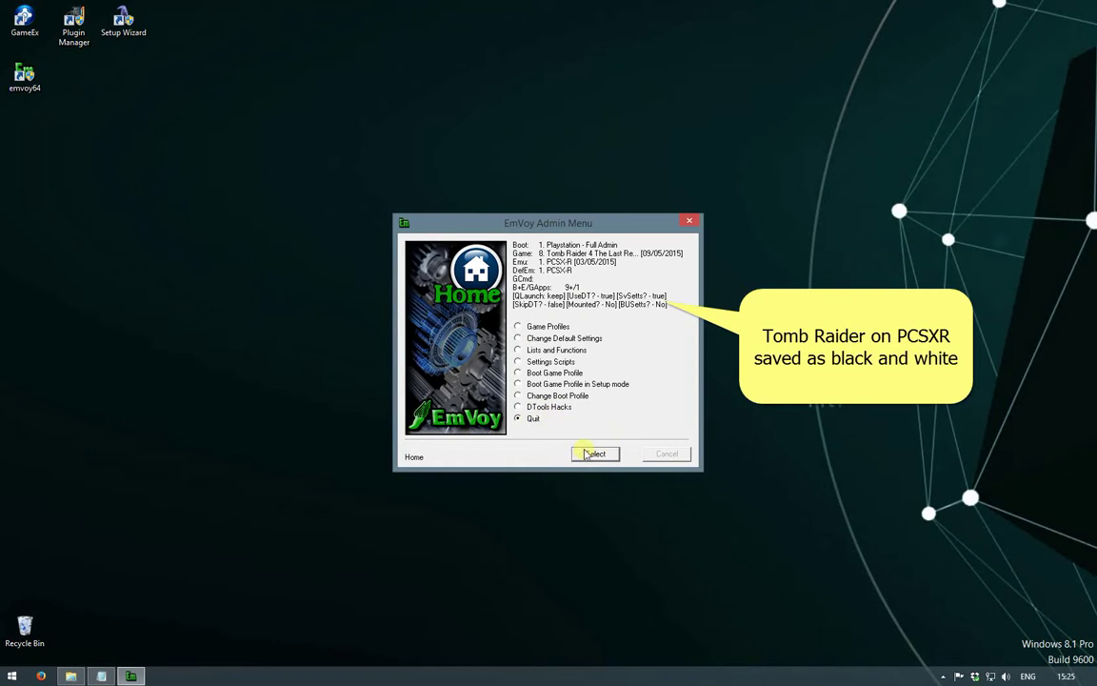
left_click(588, 454)
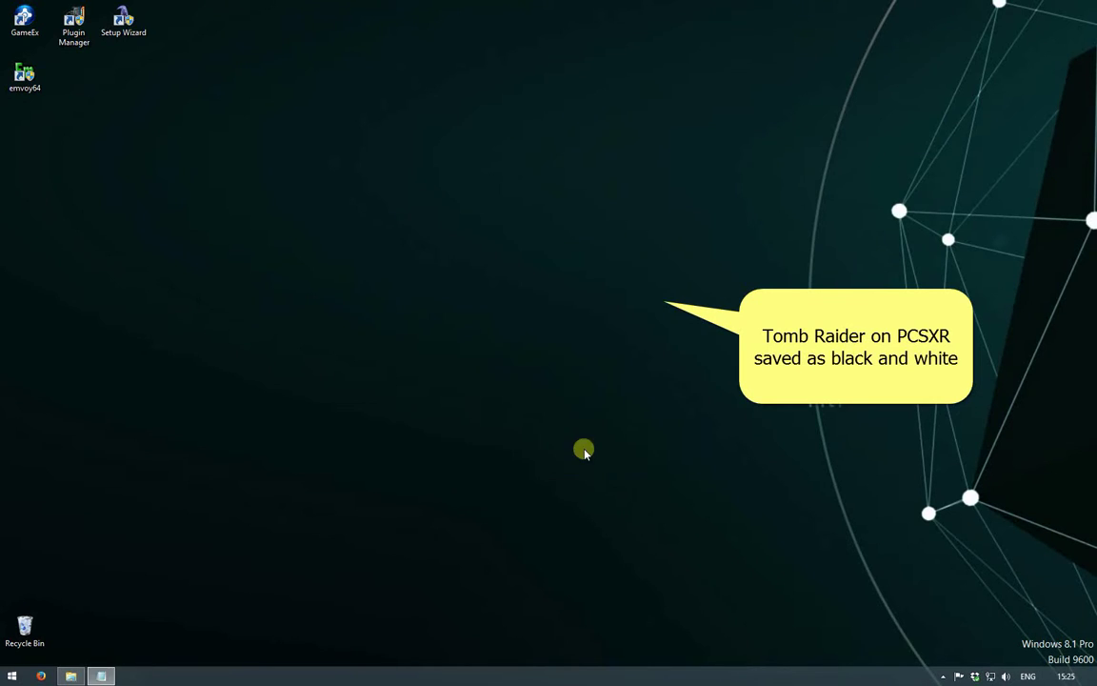
Start GameEx and open the Sony Playstation game list under Emulated Games.
double_click(39, 17)
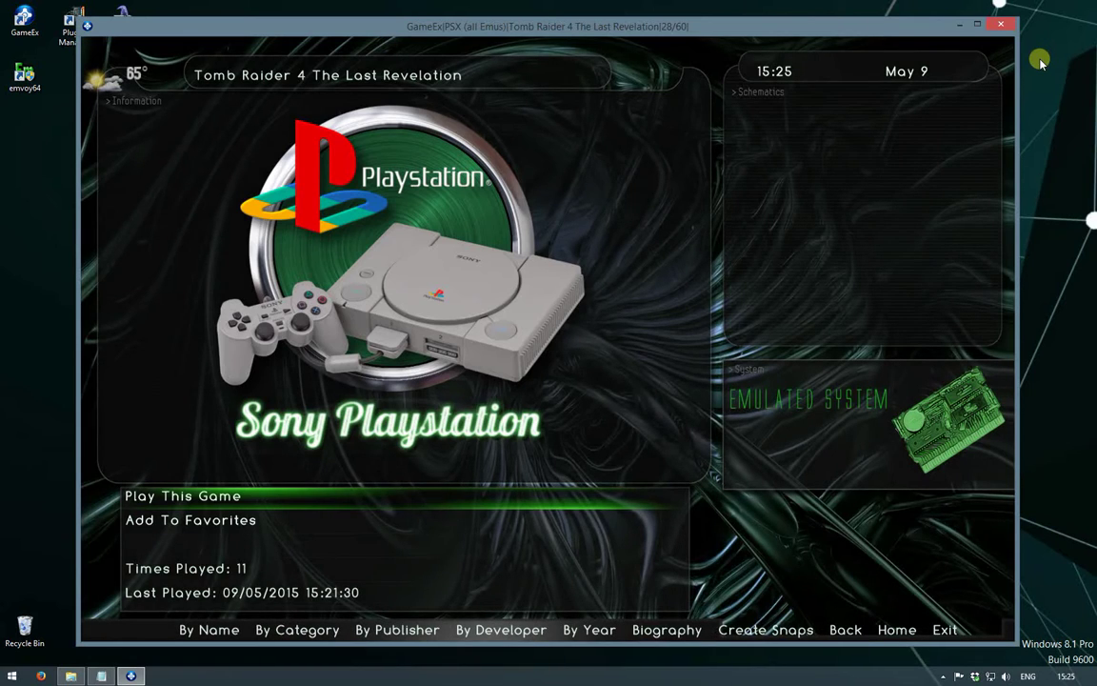
key("Escape")
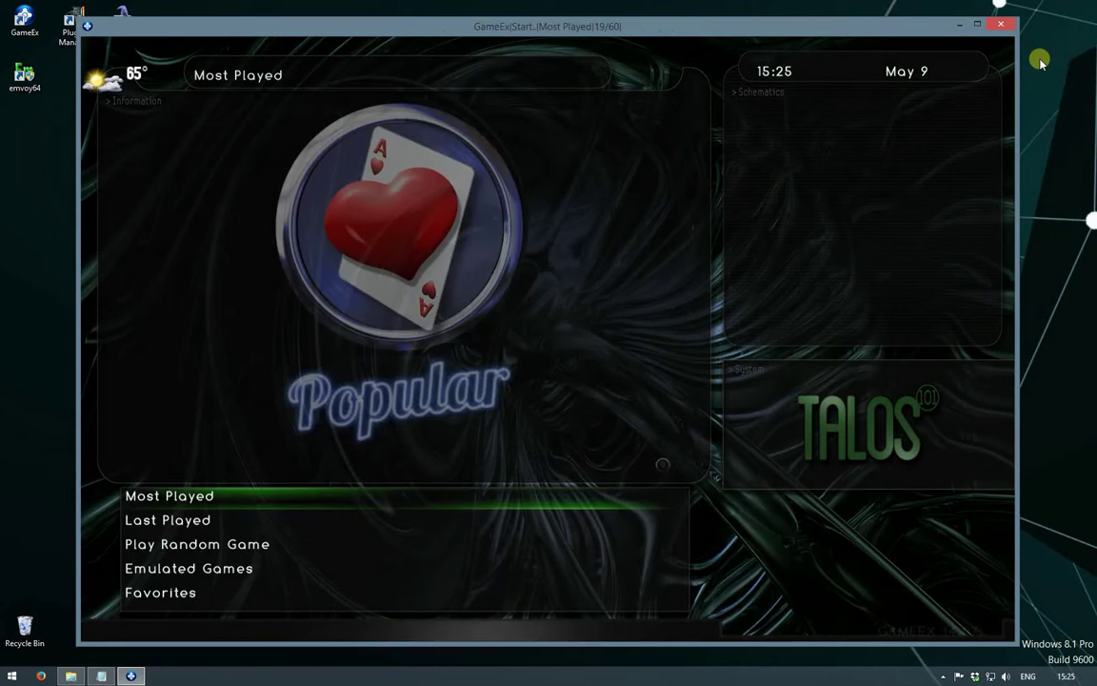
key("Down")
key("Down")
key("Down")
key("Return")
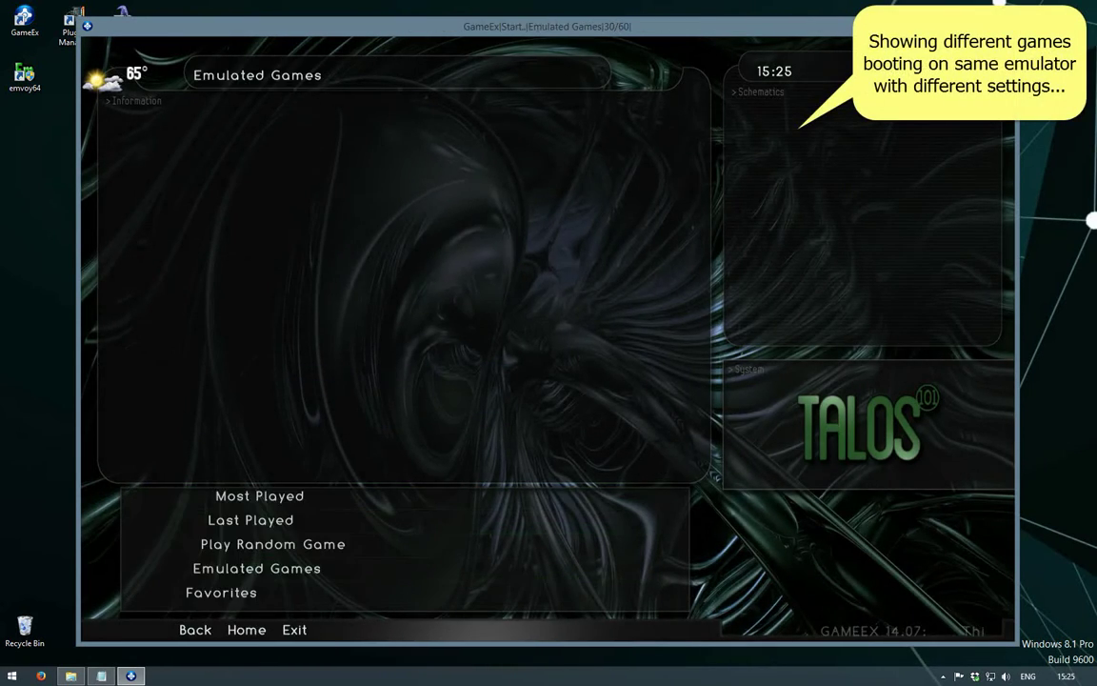
key("Down")
key("Down")
key("Down")
key("Return")
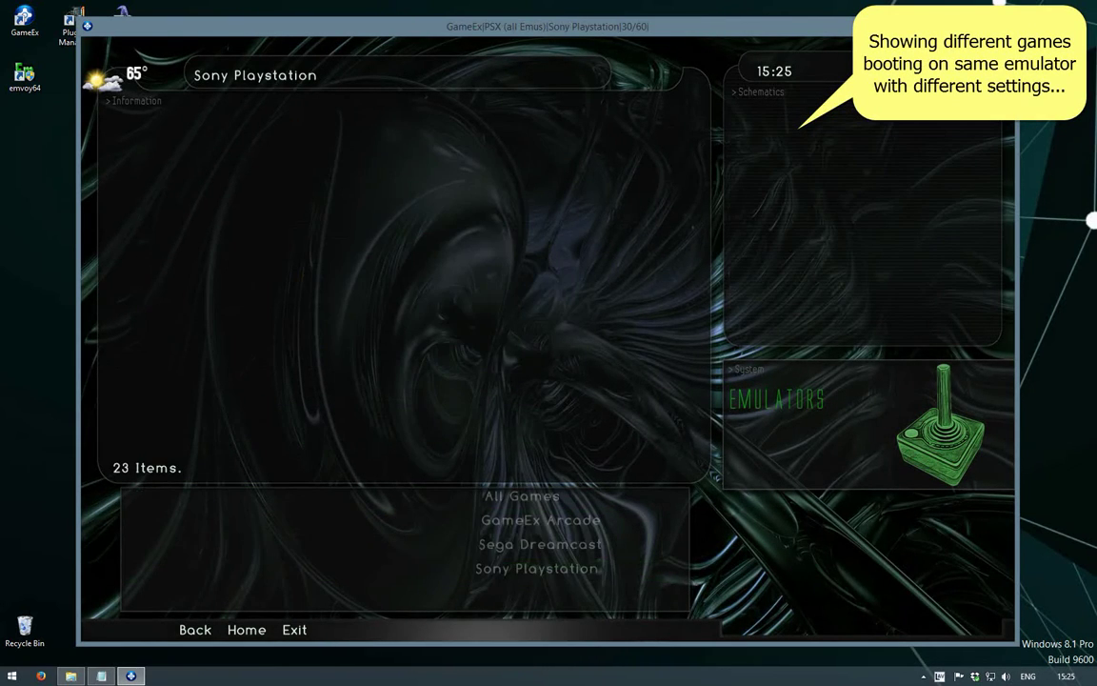
Play Tomb Raider 4 The Last Revelation from the game list up to its title screen and exit the game.
key("Down")
key("Down")
key("Down")
key("Down")
key("Down")
key("Down")
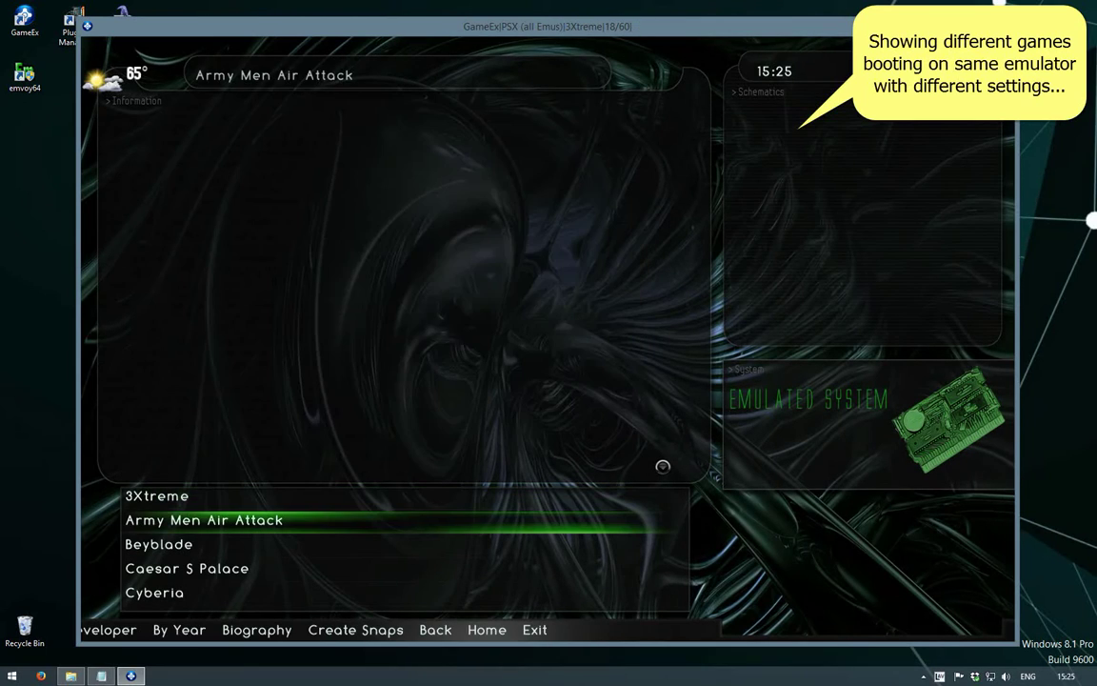
key("Down")
key("Down")
key("Down")
key("Down")
key("Down")
key("Down")
key("Down")
key("Down")
key("Down")
key("Down")
key("Down")
key("Down")
key("Down")
key("Down")
key("Down")
key("Down")
key("Down")
key("Down")
key("Down")
key("Down")
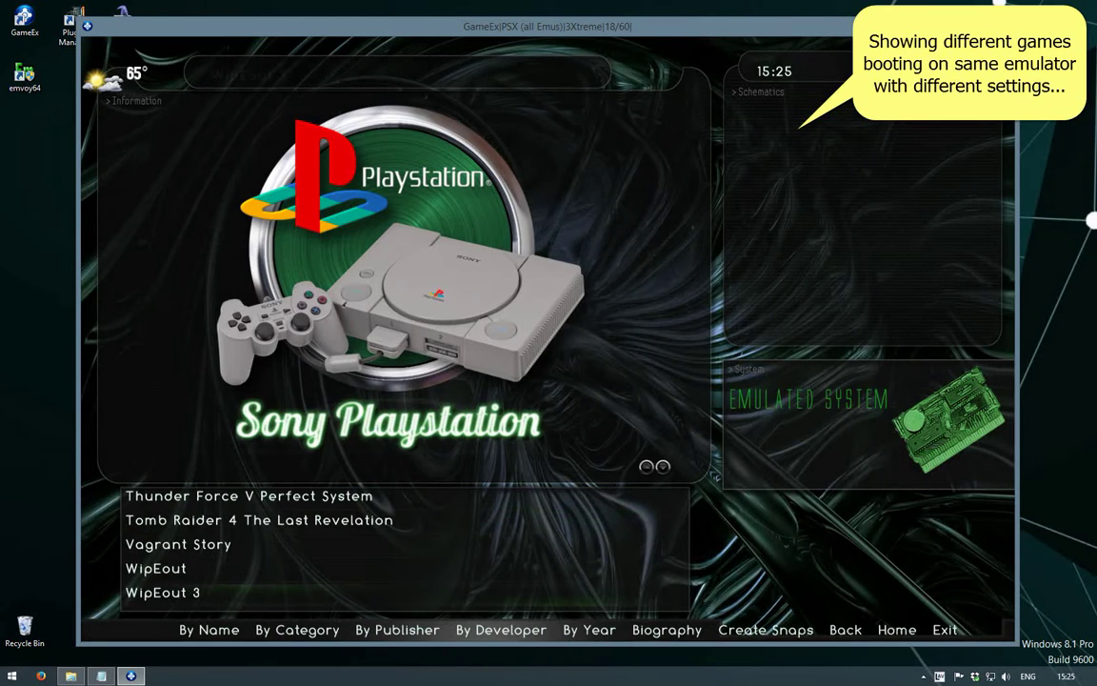
key("Up")
key("Up")
key("Up")
key("Return")
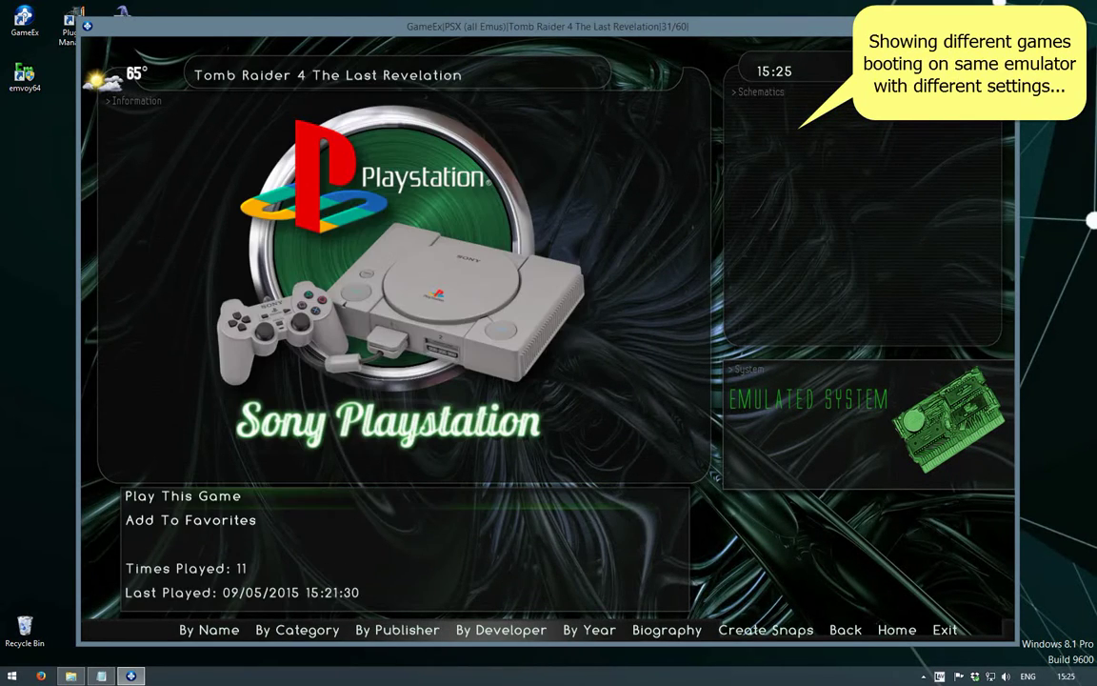
key("Return")
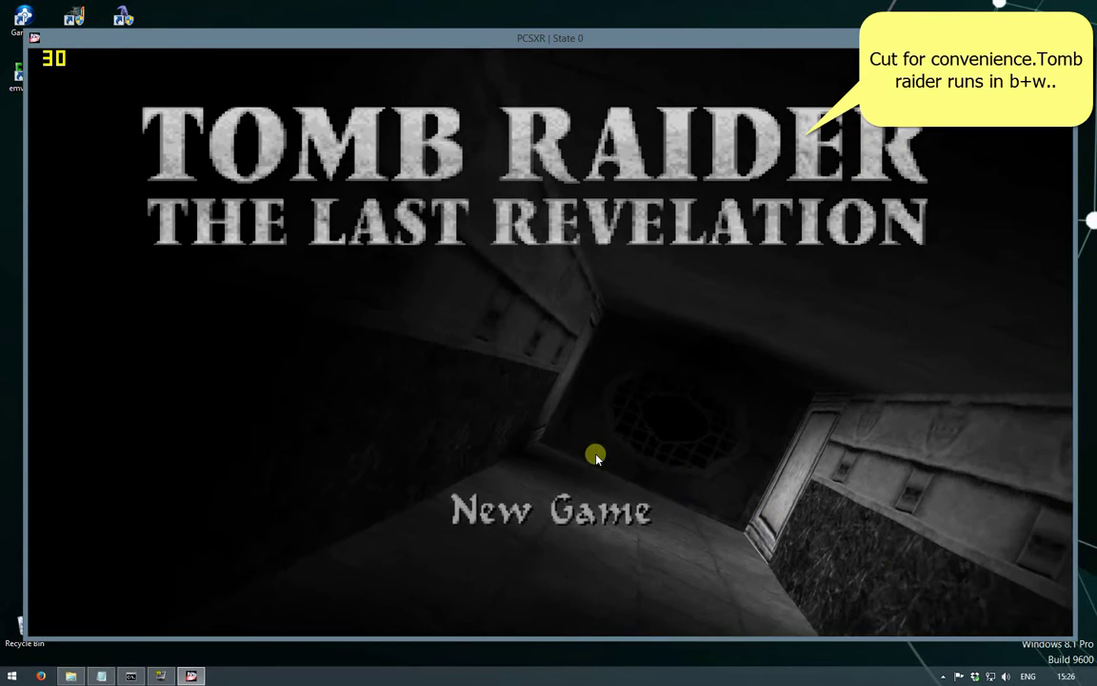
key("Escape")
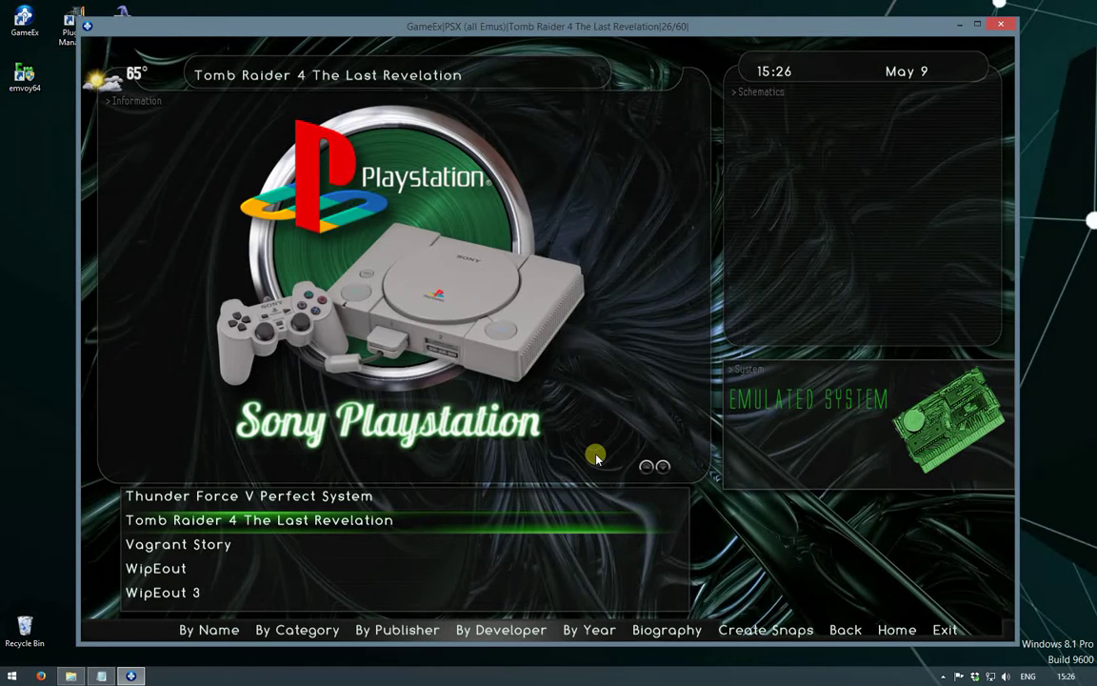
Play WipEout 3 from the Sony Playstation game list, exit the emulator at the intro and close GameEx.
key("Down")
key("Down")
key("Down")
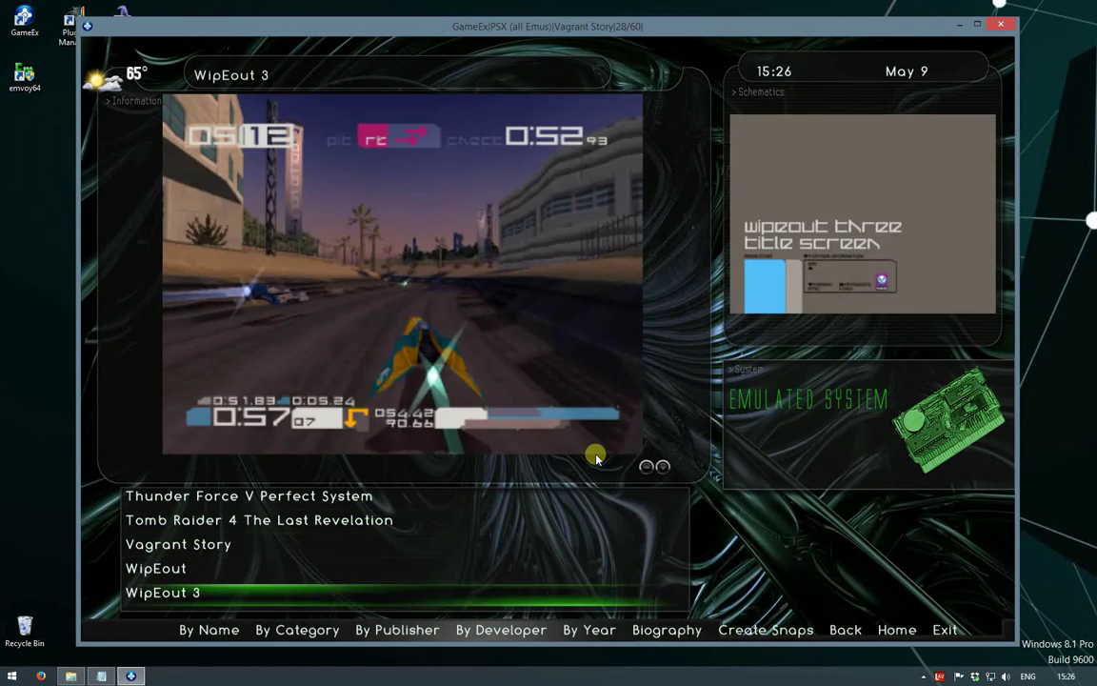
key("Return")
key("Return")
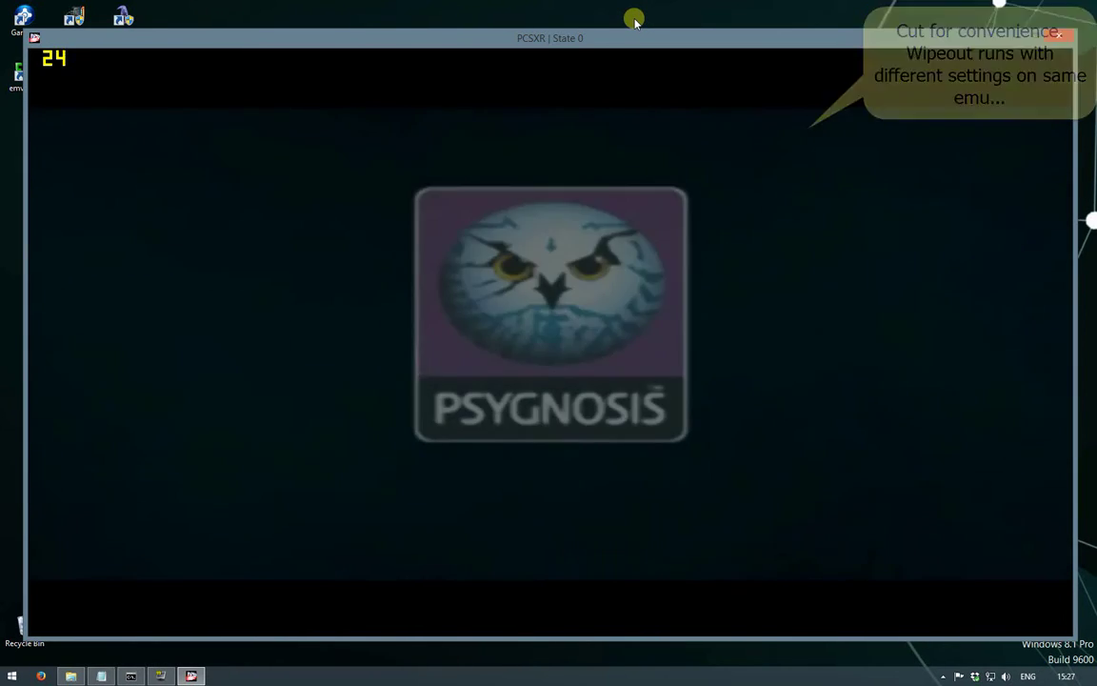
key("Escape")
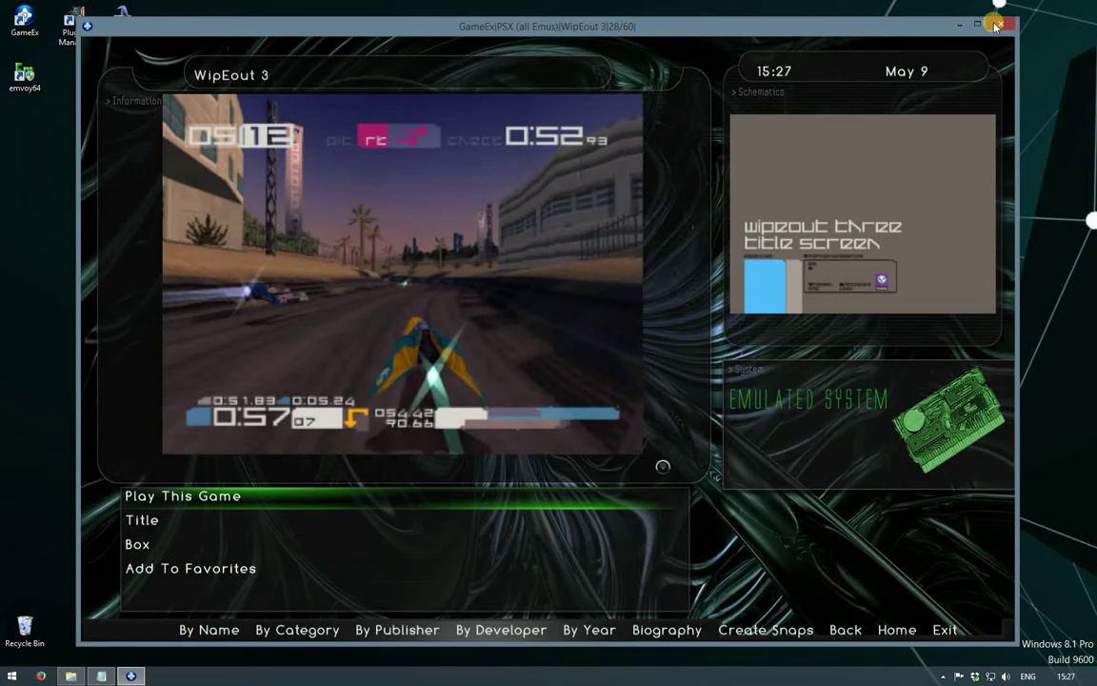
left_click(996, 26)
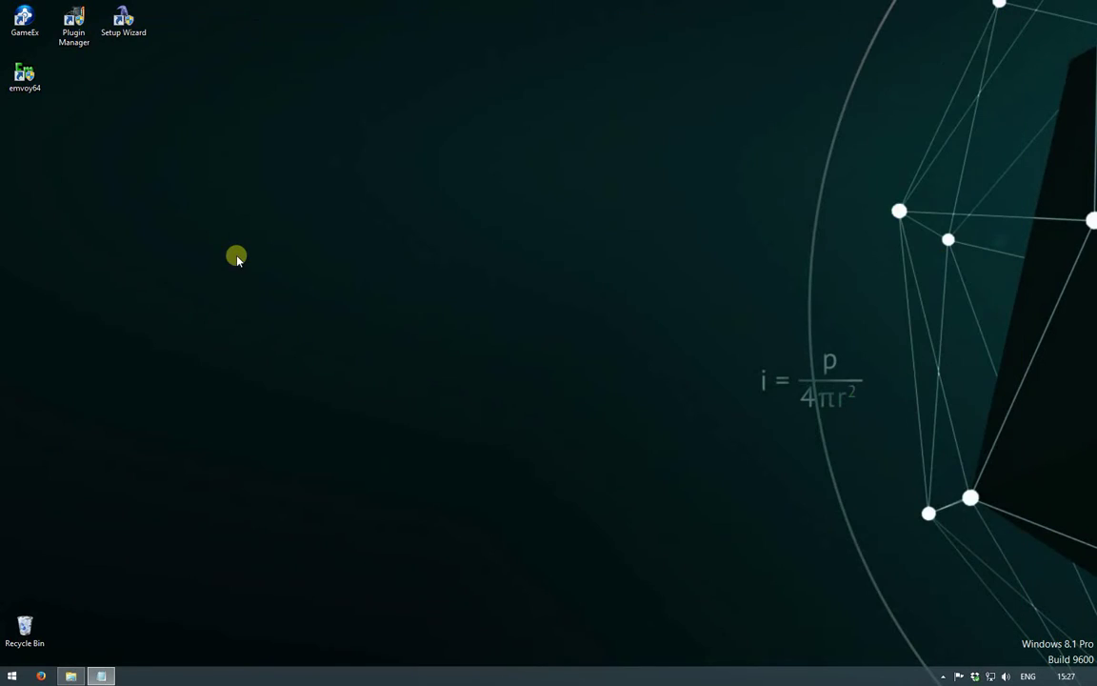
Start EmVoy and load game profile 8: Tomb Raider 4 The Last Revelation (1-PCSX-R).
double_click(25, 73)
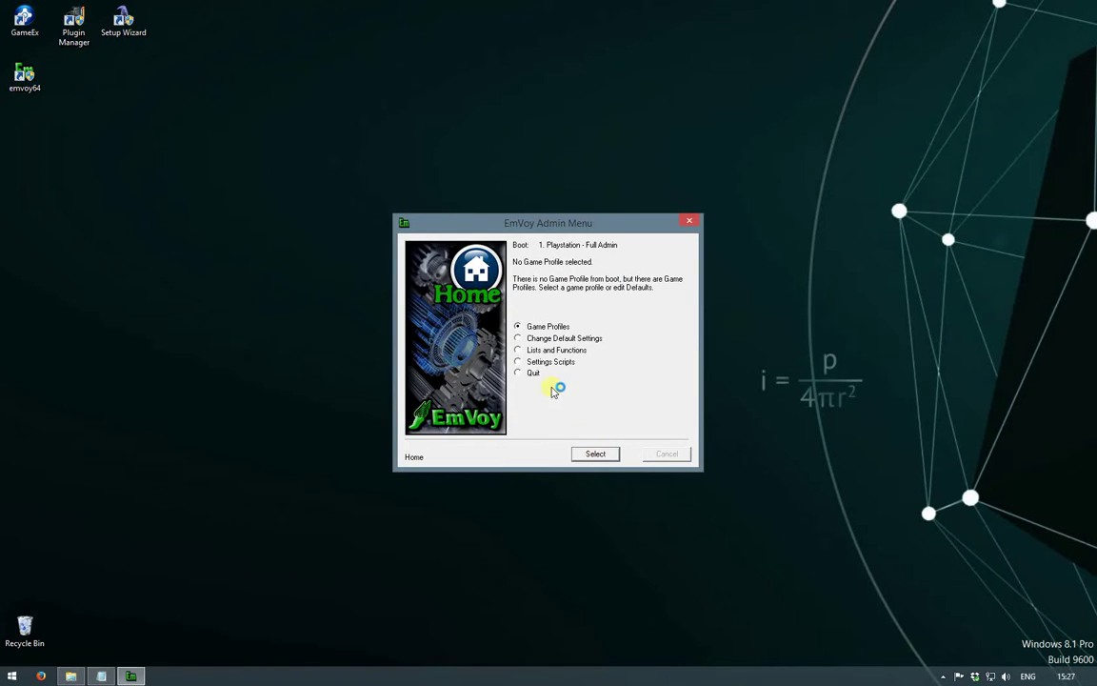
left_click(597, 456)
left_click(597, 454)
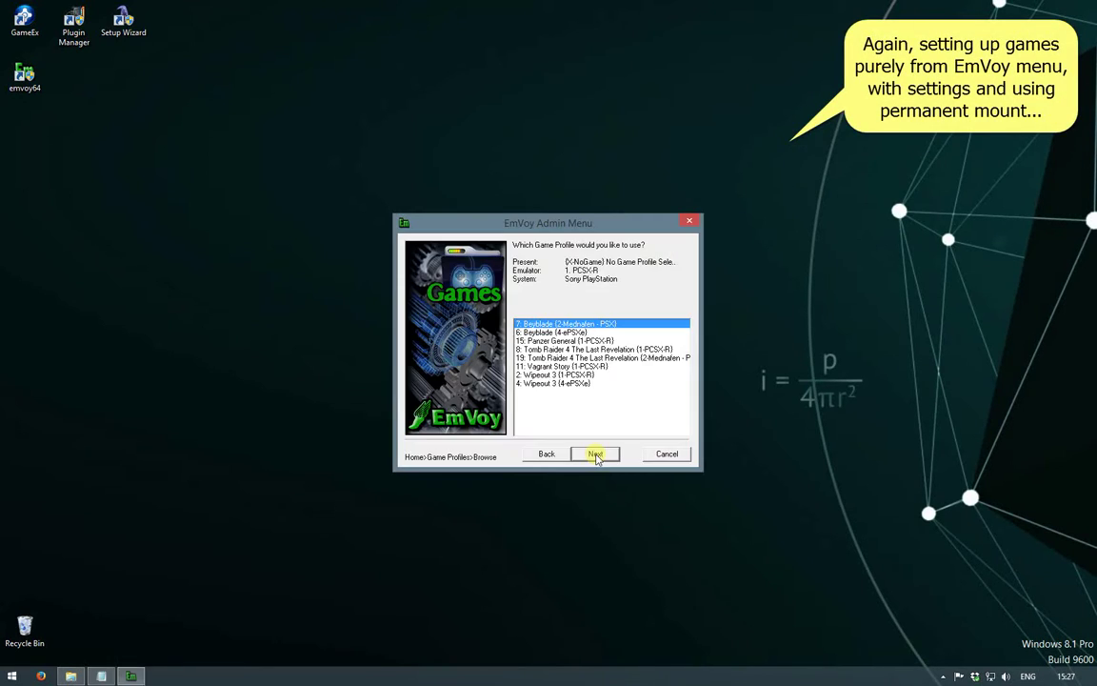
left_click(576, 350)
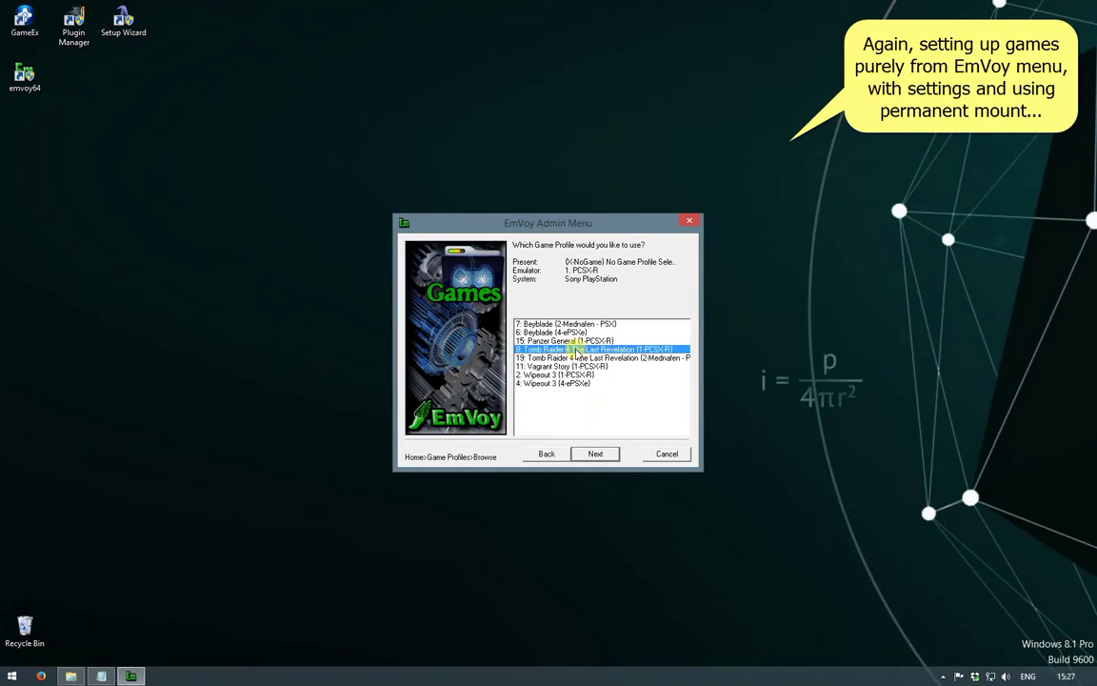
left_click(598, 454)
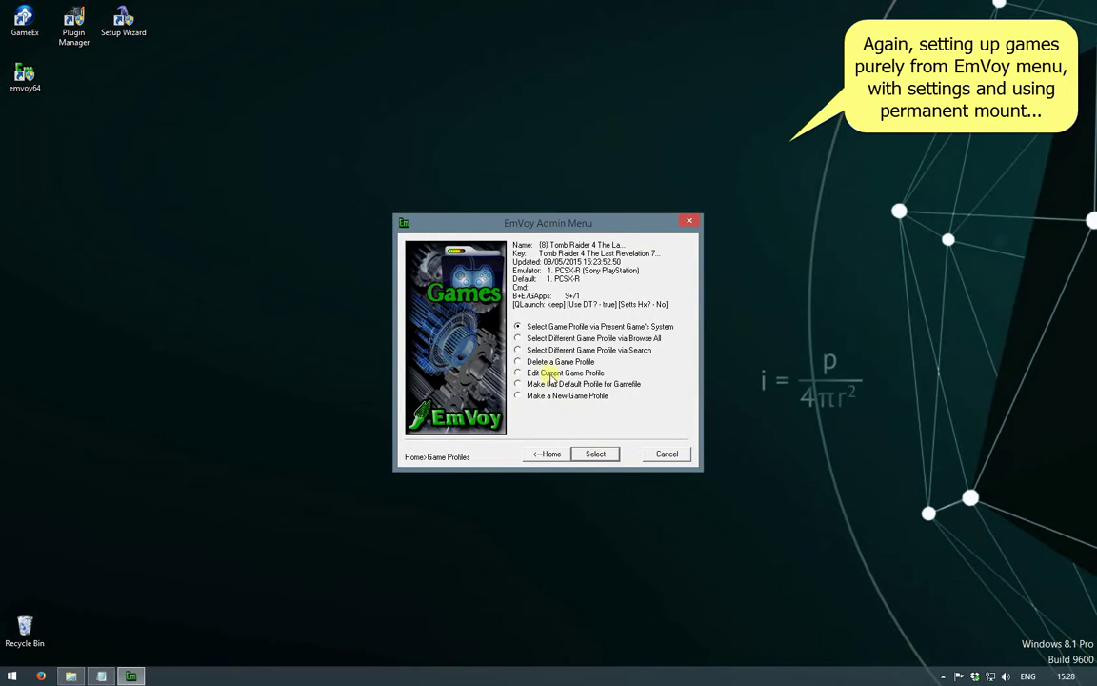
Edit the current game profile, using the PCSX-R emulator and keeping a backup history of game settings.
left_click(595, 453)
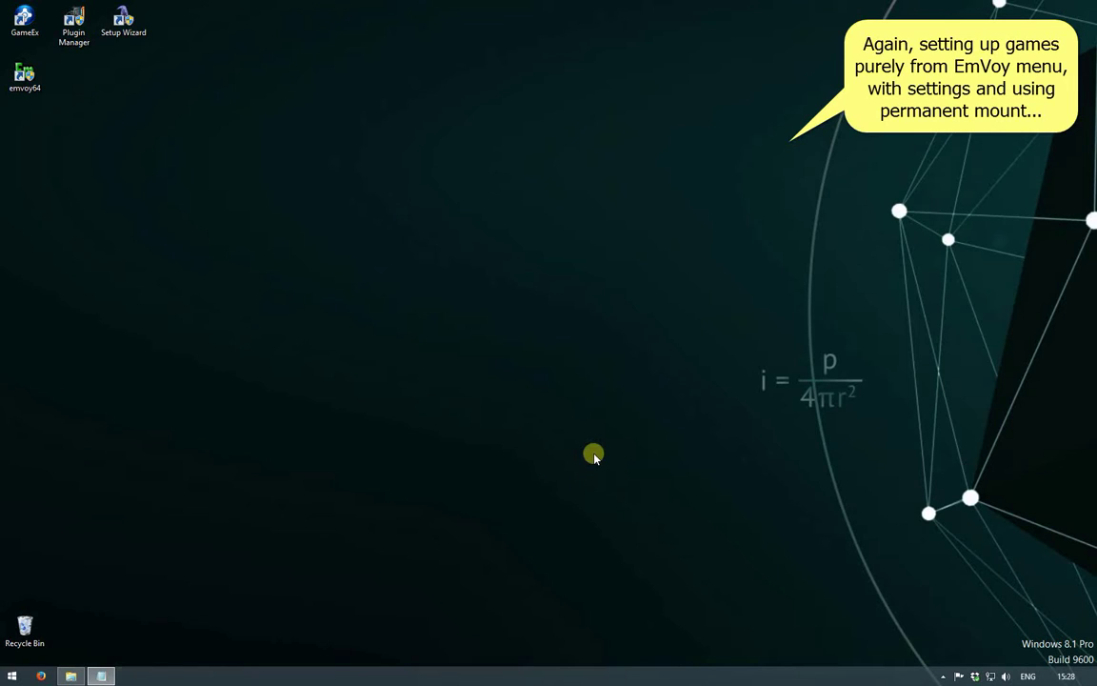
left_click(596, 455)
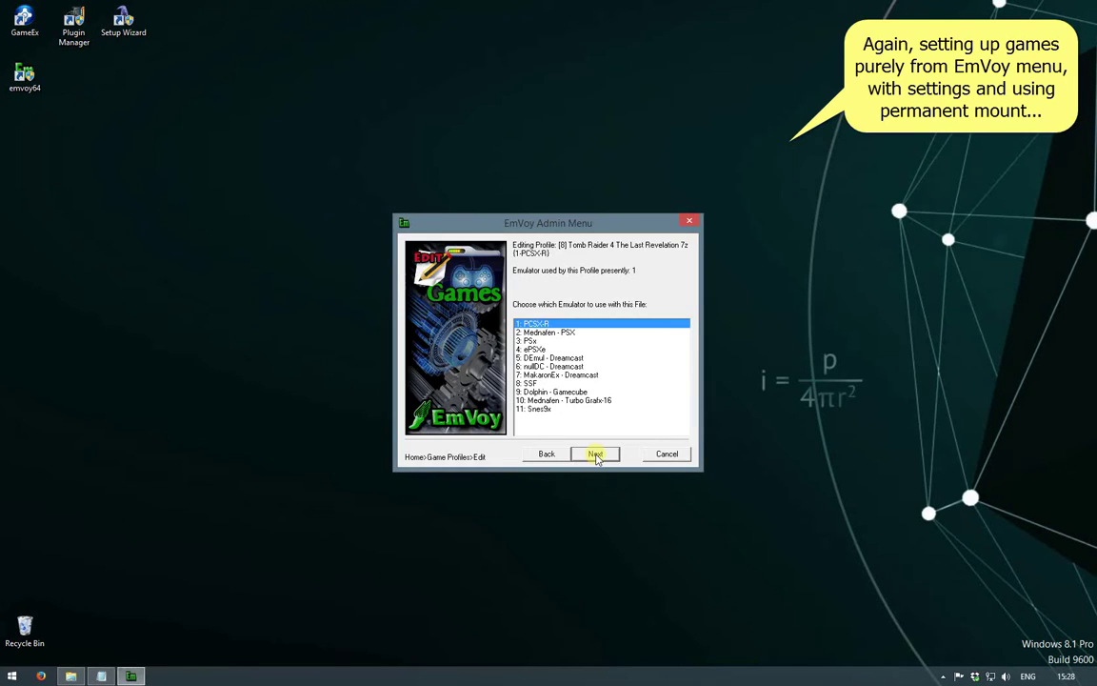
left_click(596, 454)
left_click(595, 455)
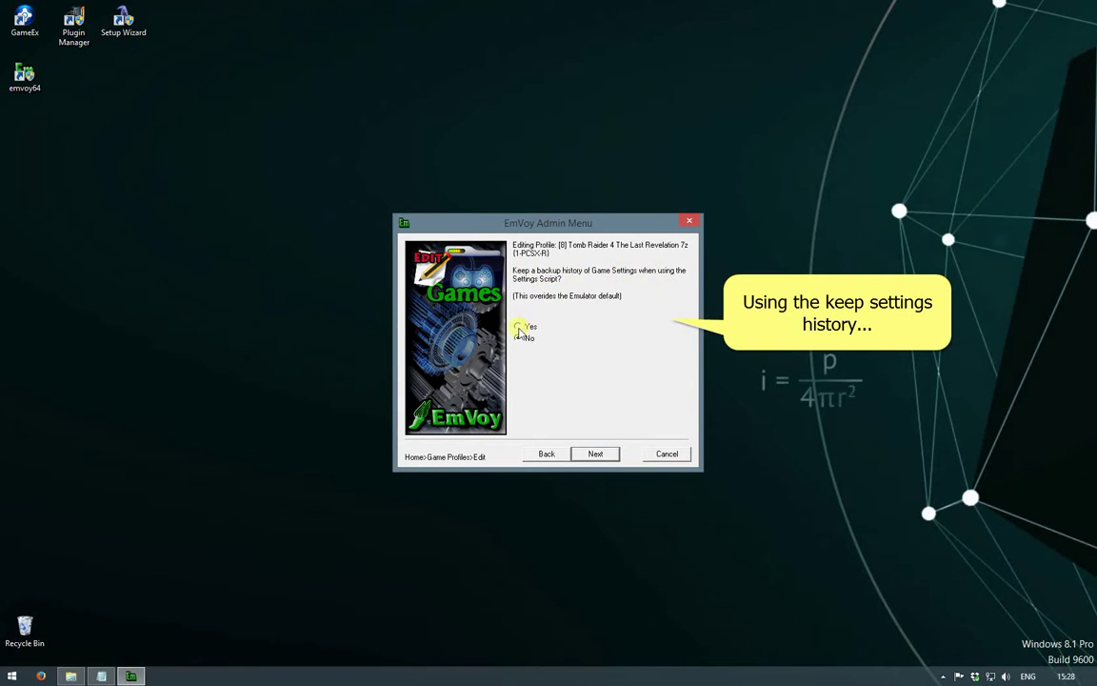
left_click(595, 454)
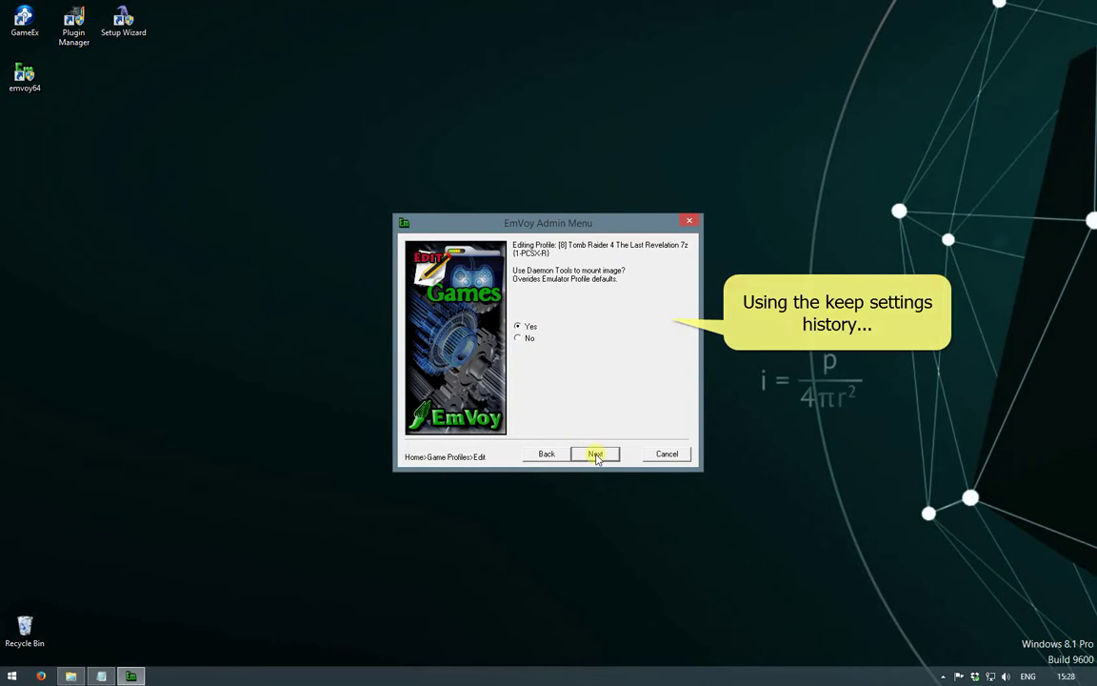
Finish the profile edit with Daemon Tools mounting on, the Quicklaunch folder set to Keep and support app 1 selected.
left_click(595, 454)
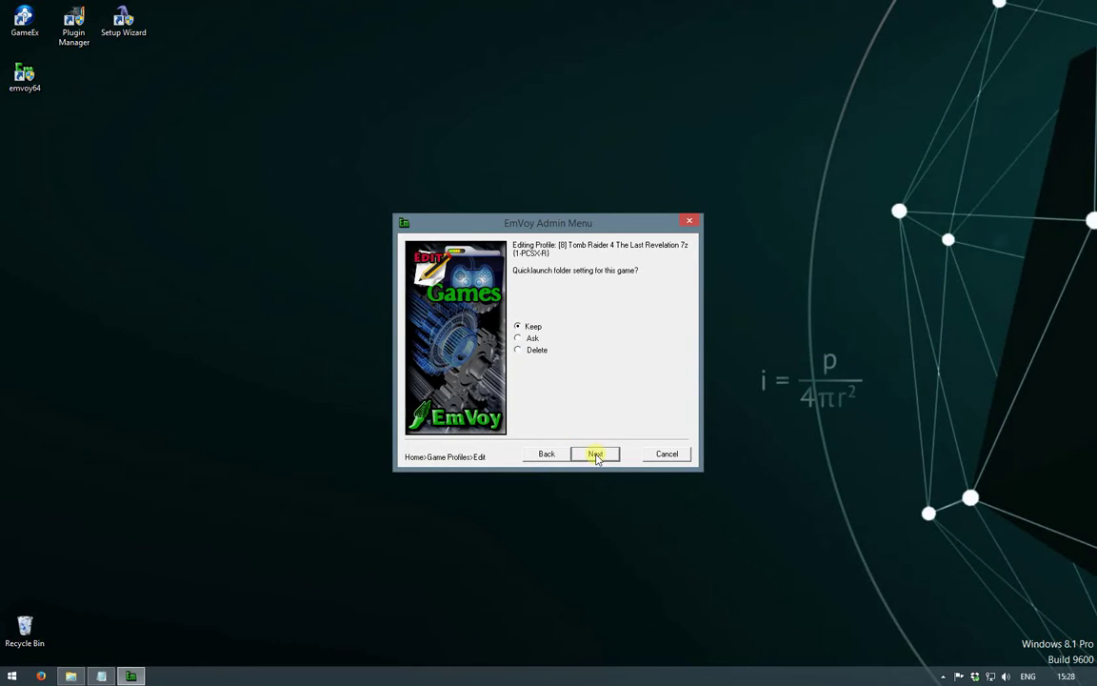
left_click(596, 455)
left_click(596, 454)
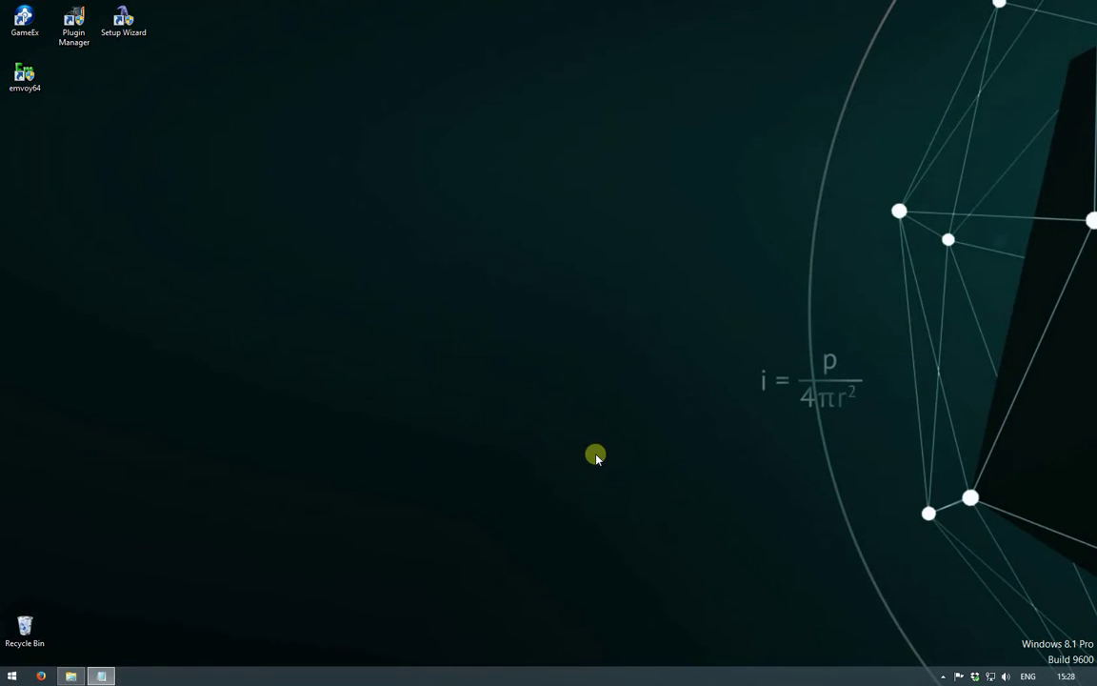
left_click(596, 455)
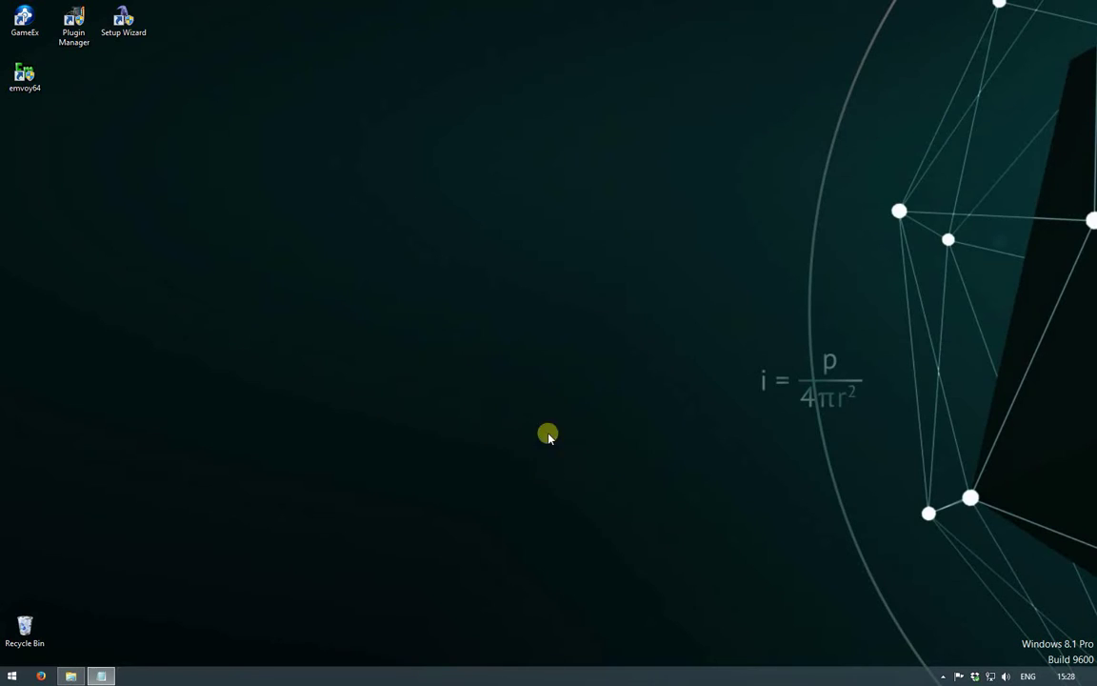
left_click(534, 326)
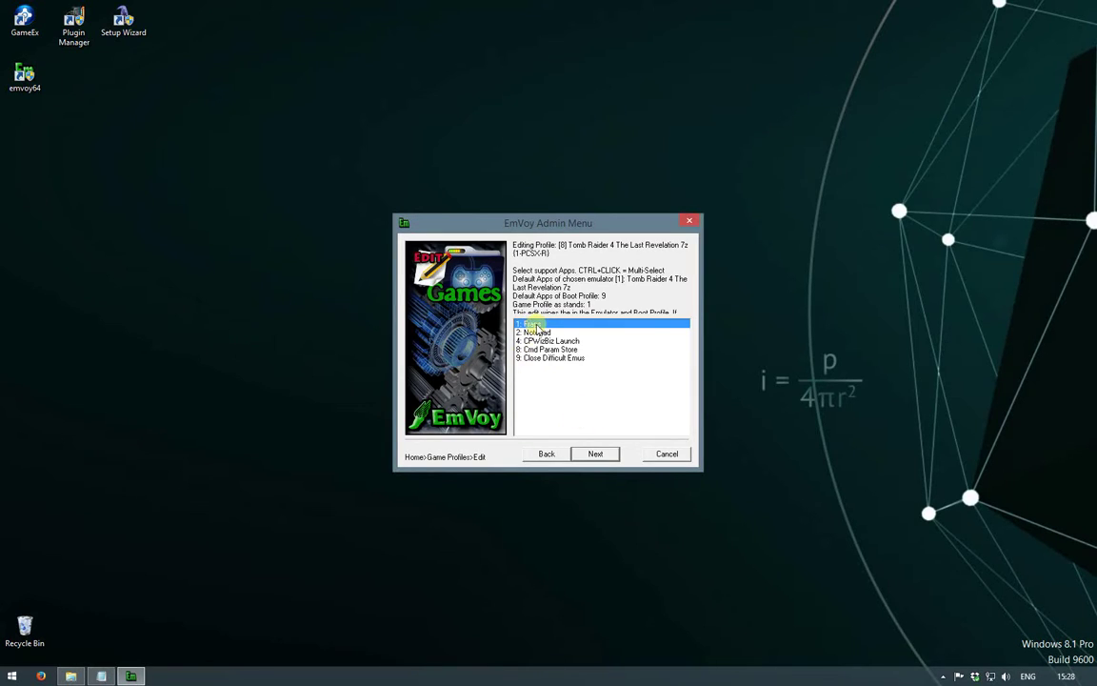
left_click(595, 455)
left_click(595, 454)
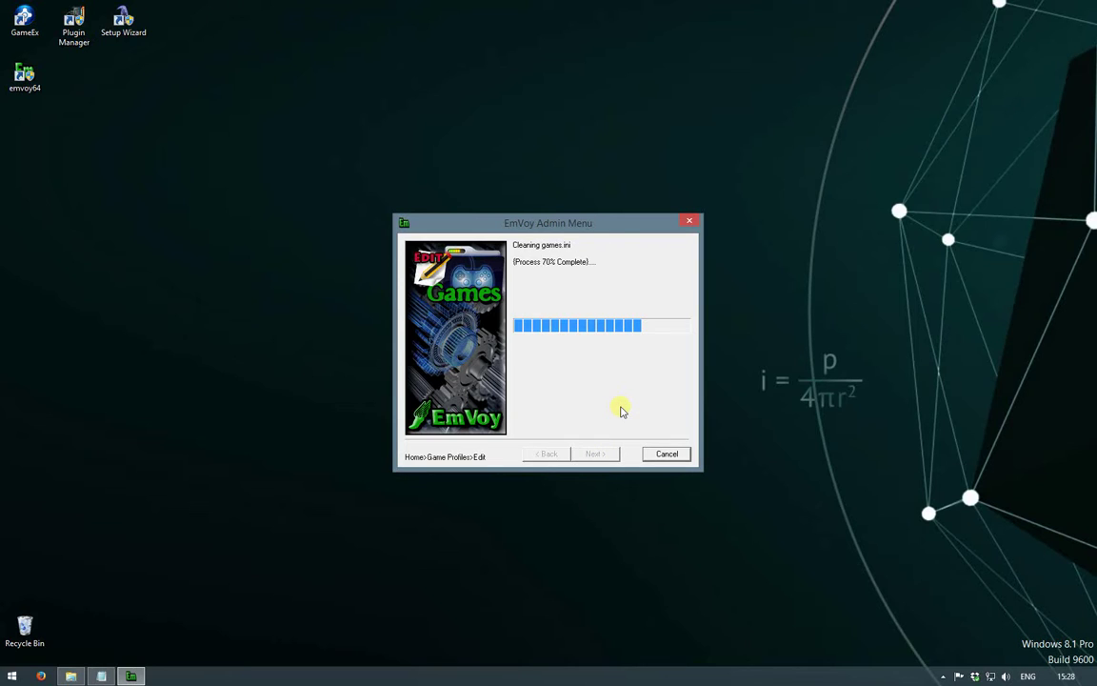
Mount the Tomb Raider 4 game image through EmVoy's DTools Hacks.
left_click(536, 452)
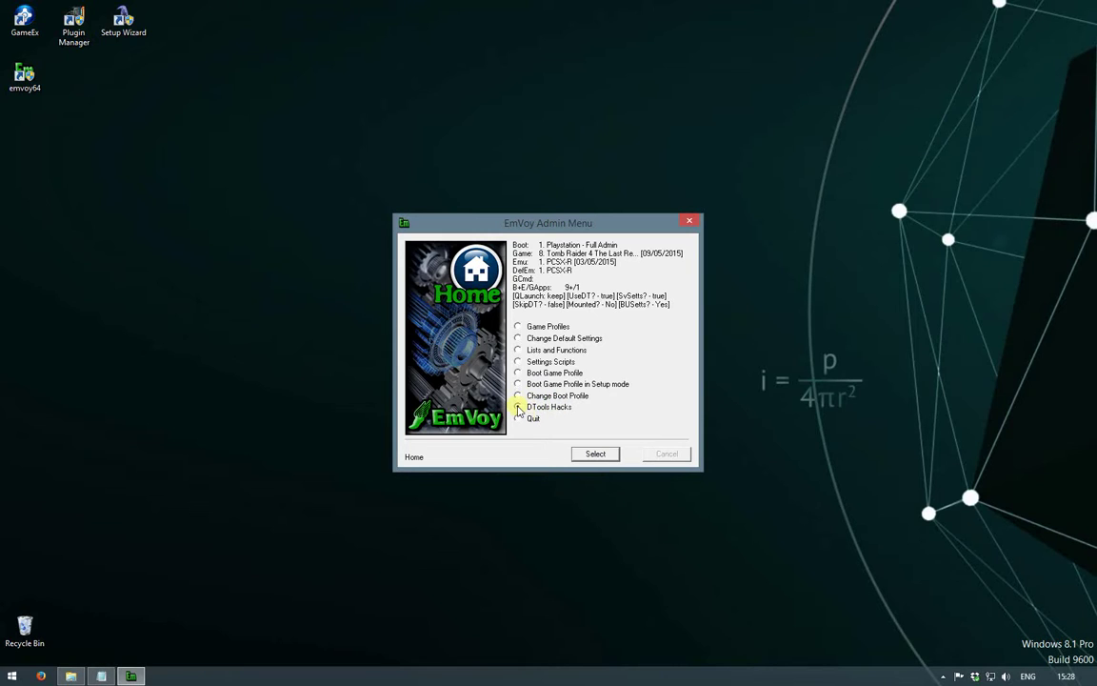
left_click(586, 454)
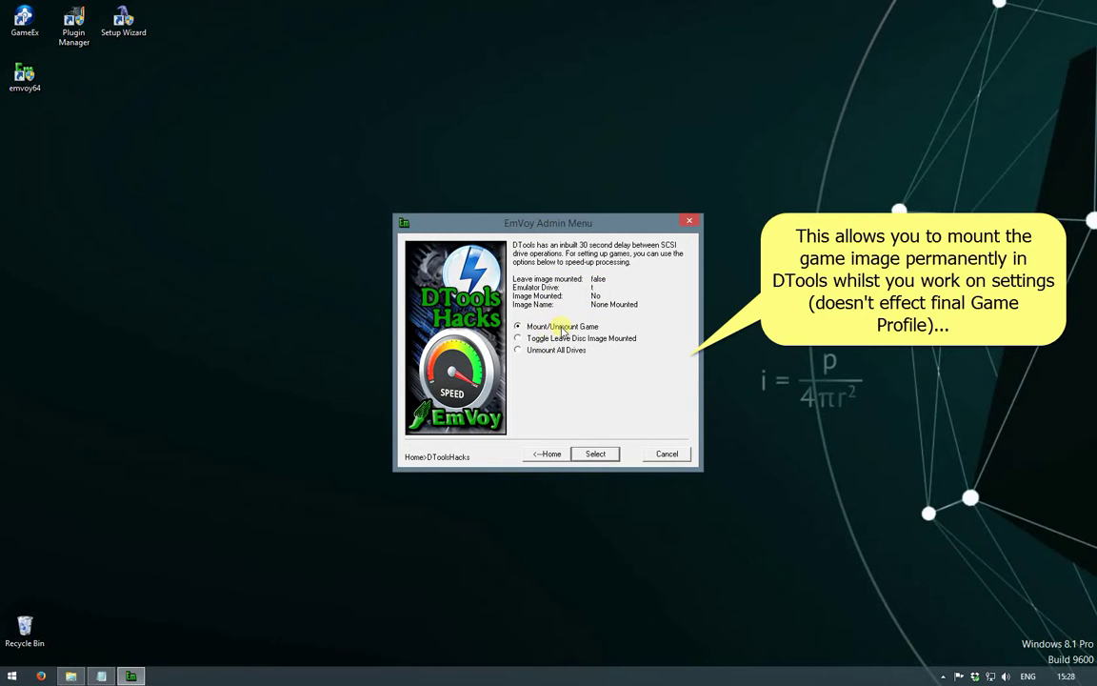
left_click(596, 455)
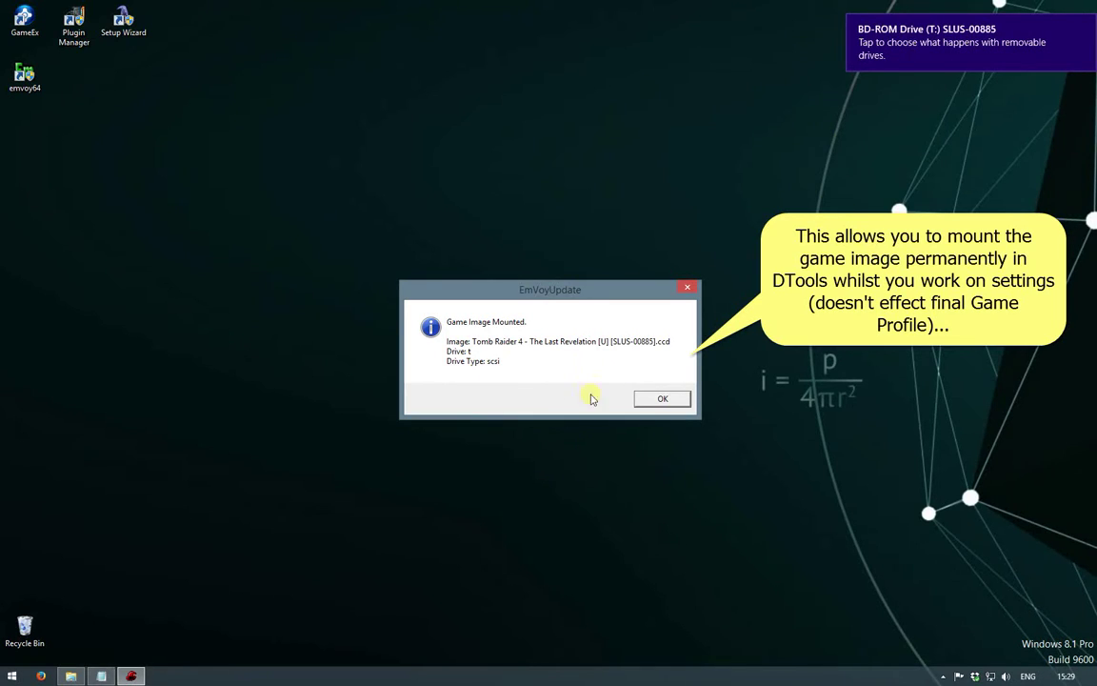
left_click(664, 400)
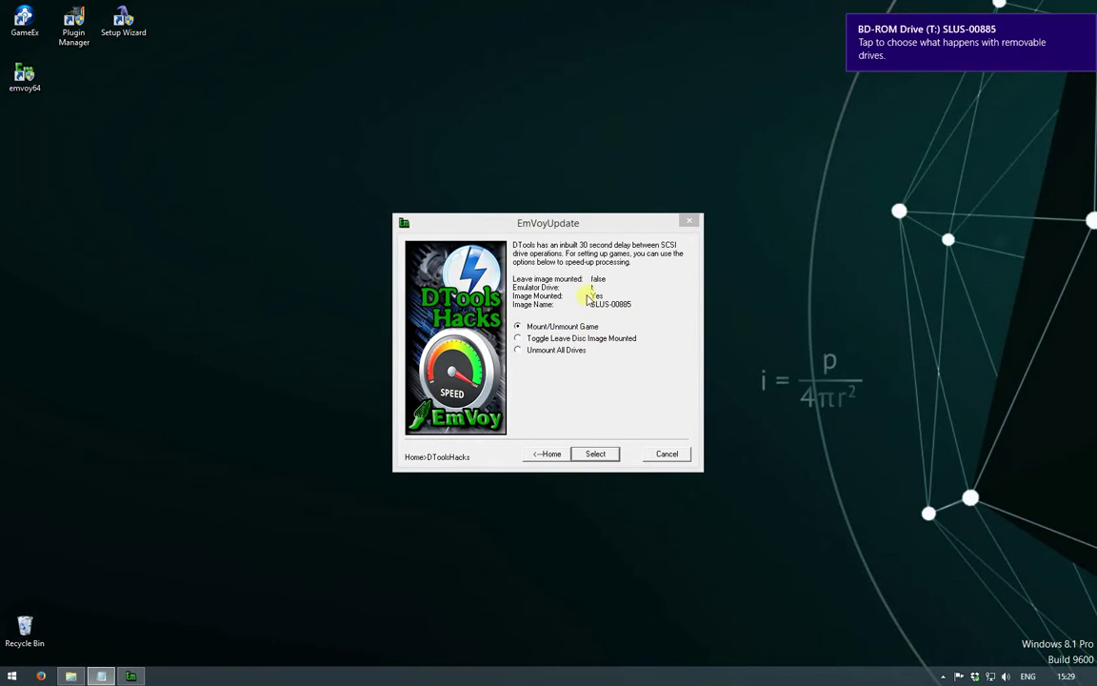
Turn on leaving the disc image mounted and return to the EmVoy home menu.
left_click(520, 339)
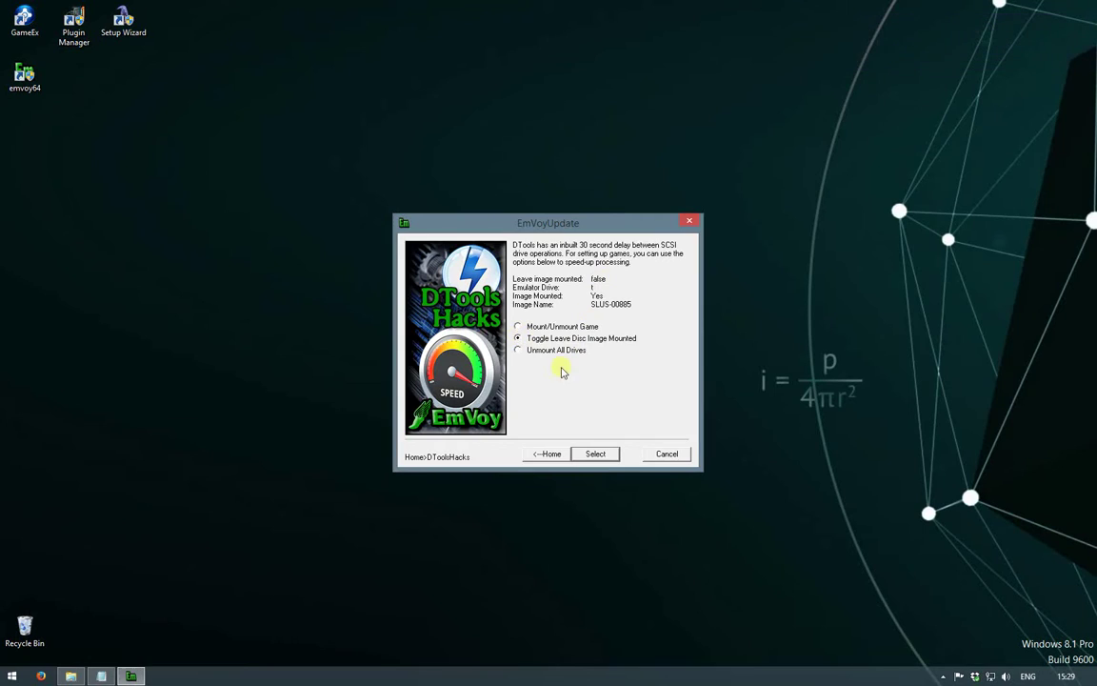
left_click(597, 456)
left_click(606, 391)
left_click(550, 455)
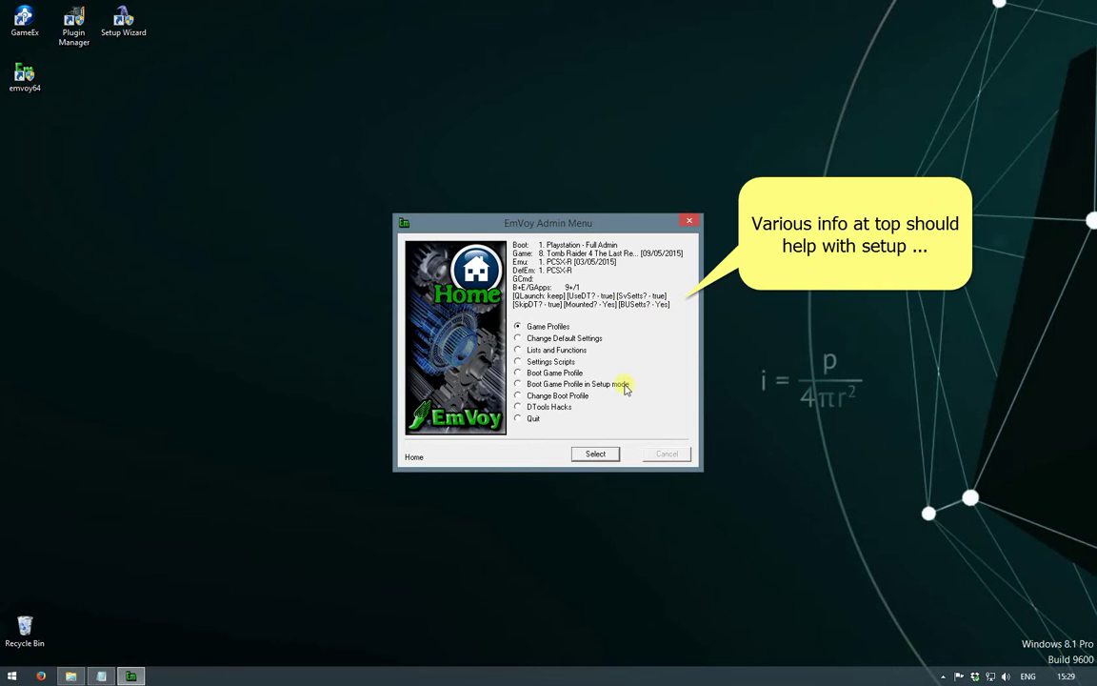
Boot the game profile in Setup mode and set the PCSXR graphics shader effects to 5: GLSlang files.
left_click(571, 384)
left_click(595, 453)
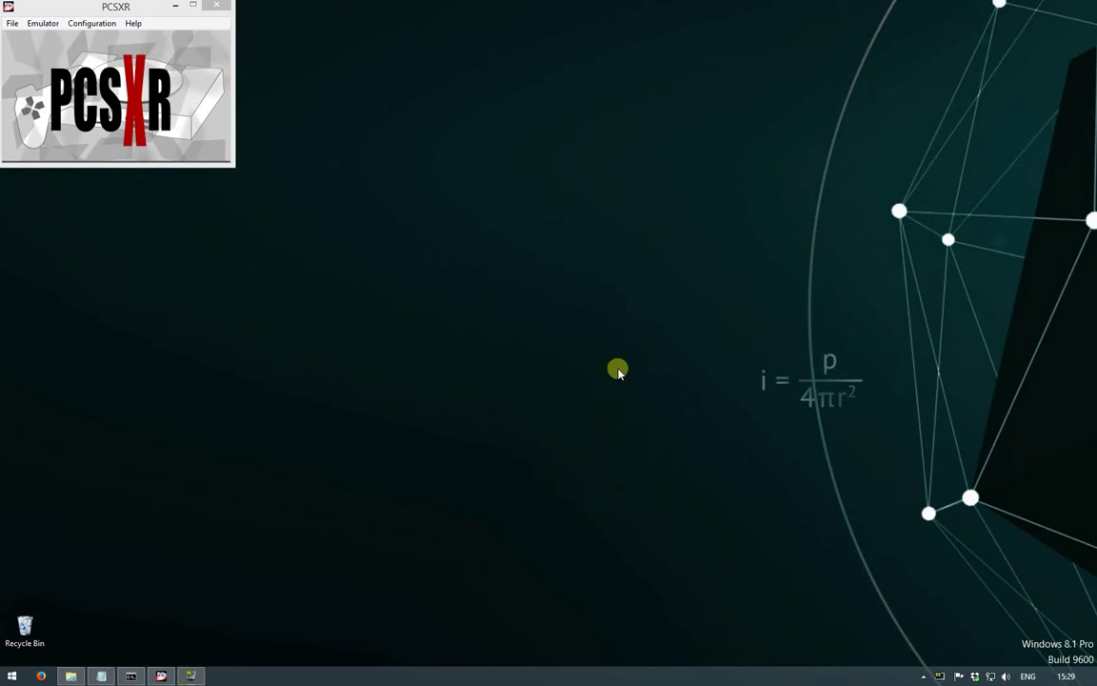
left_click(99, 23)
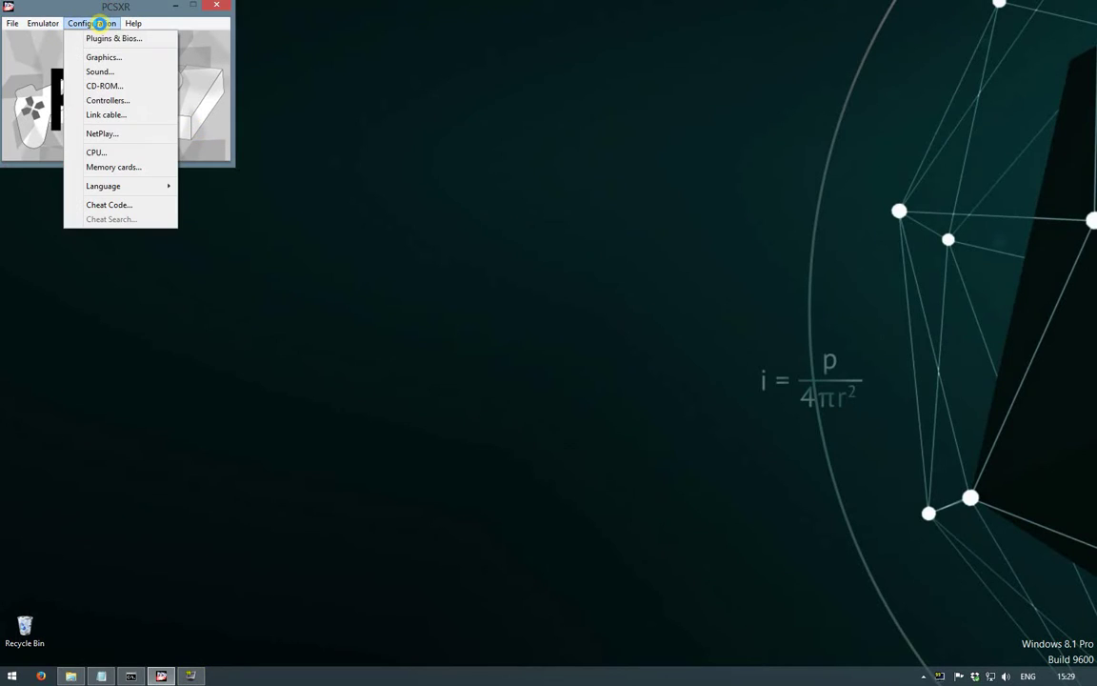
left_click(74, 57)
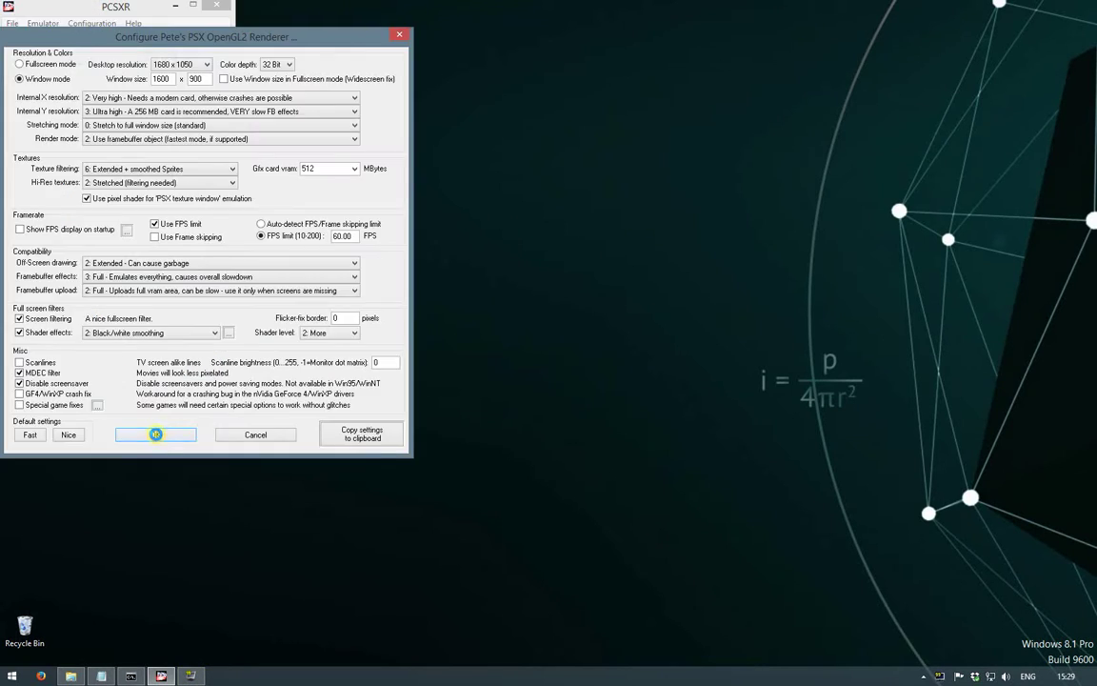
left_click(214, 333)
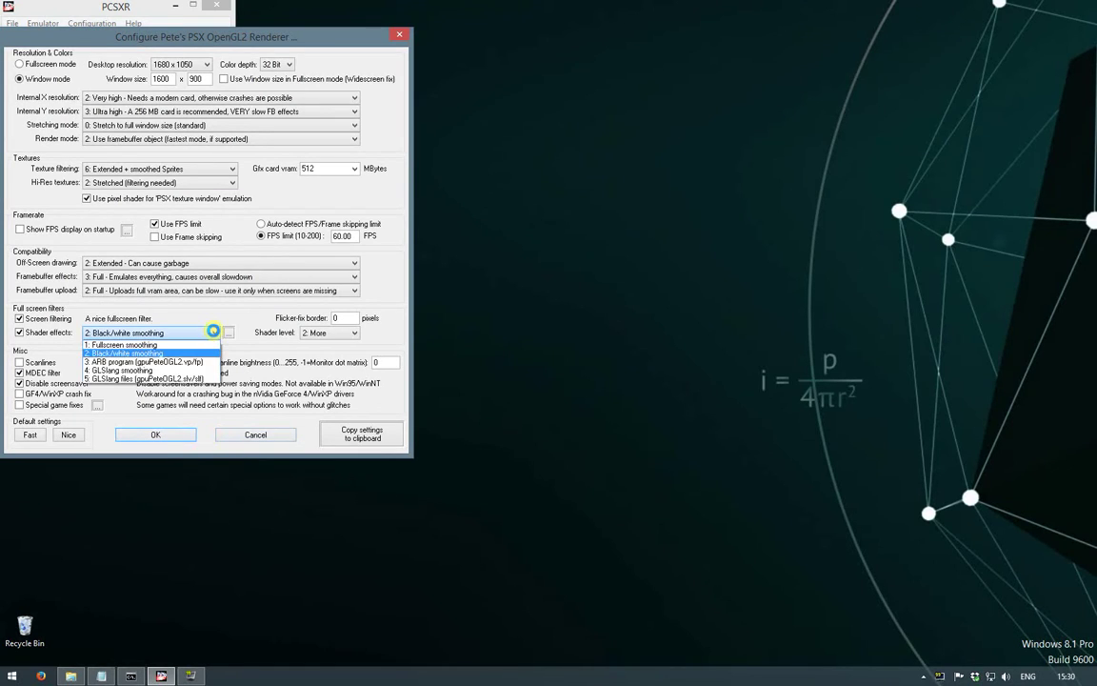
left_click(152, 379)
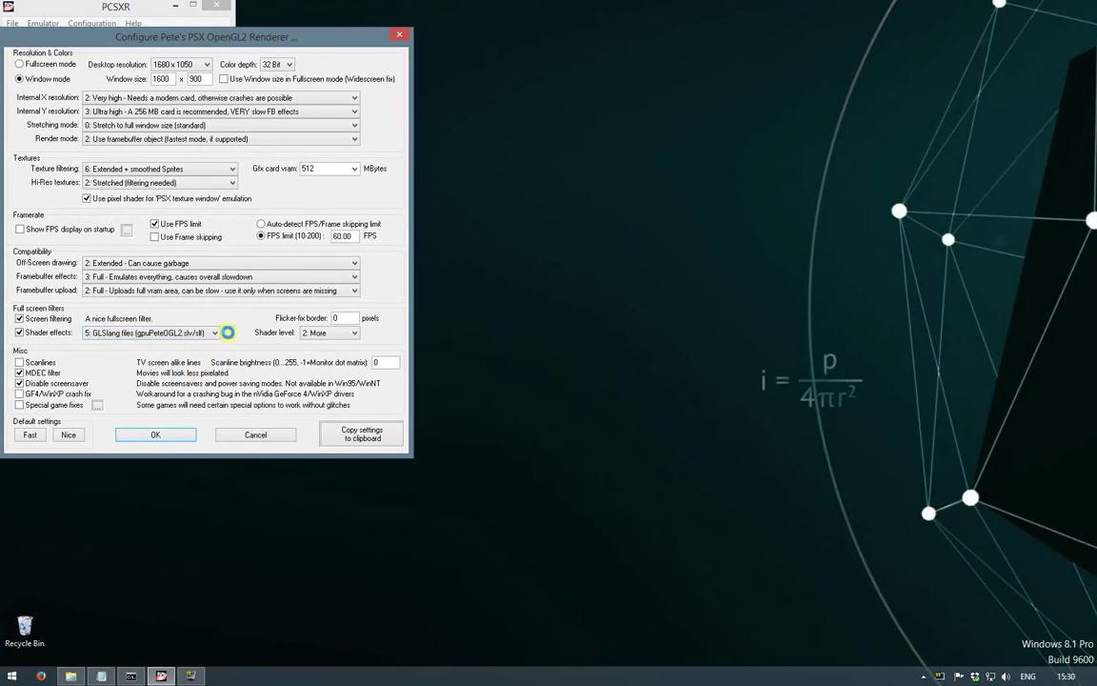
Browse for a custom GLSlang shader directory, expanding C:\Emulators\Playstation\Shaders in the folder tree.
left_click(229, 332)
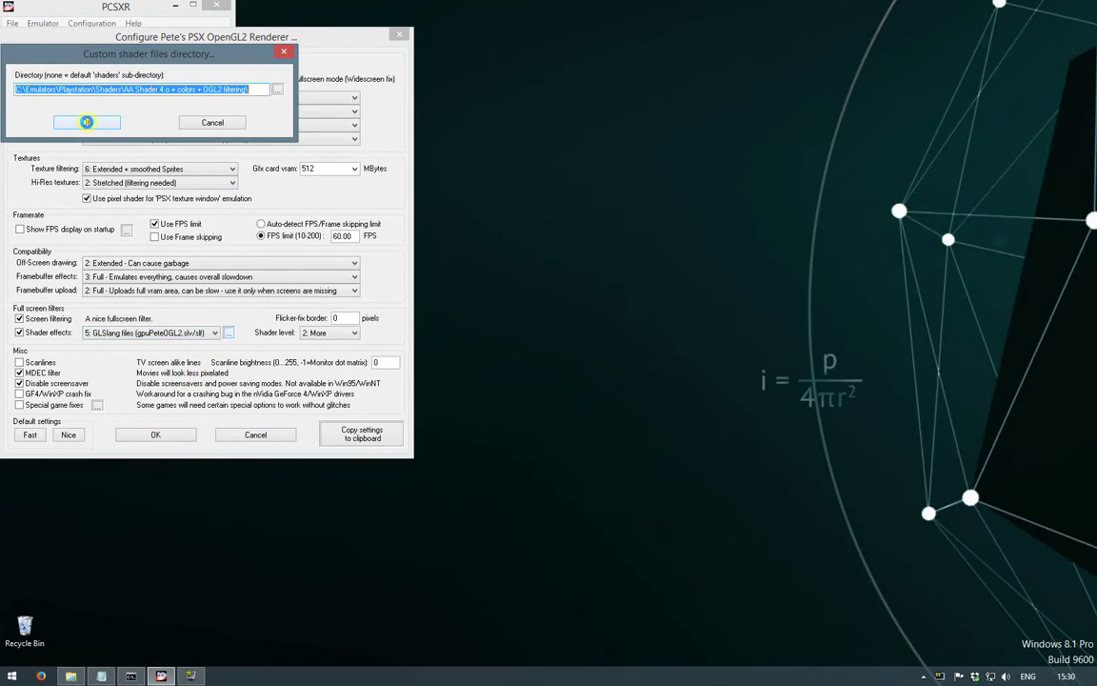
left_click(277, 88)
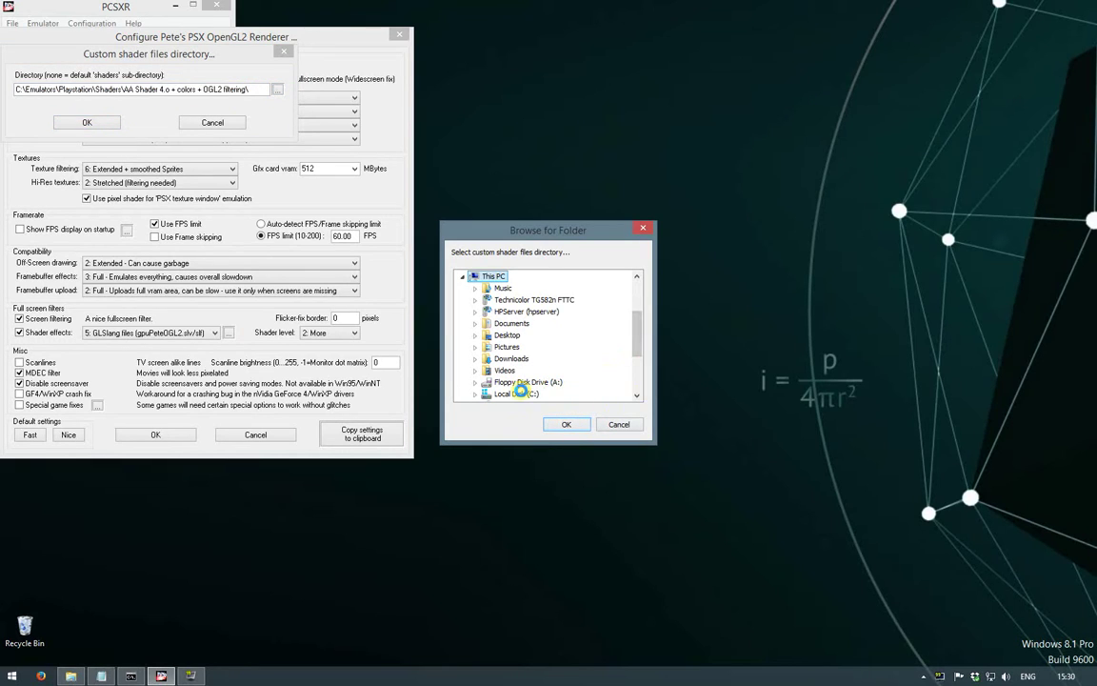
left_click(516, 393)
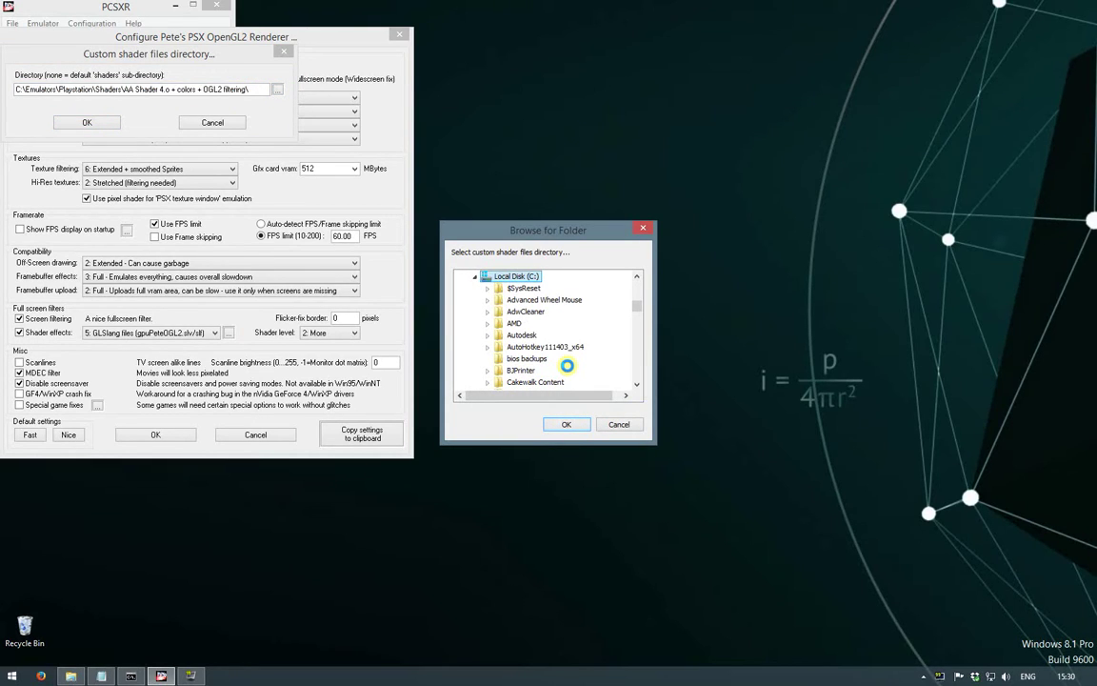
left_click(636, 323)
left_click(636, 323)
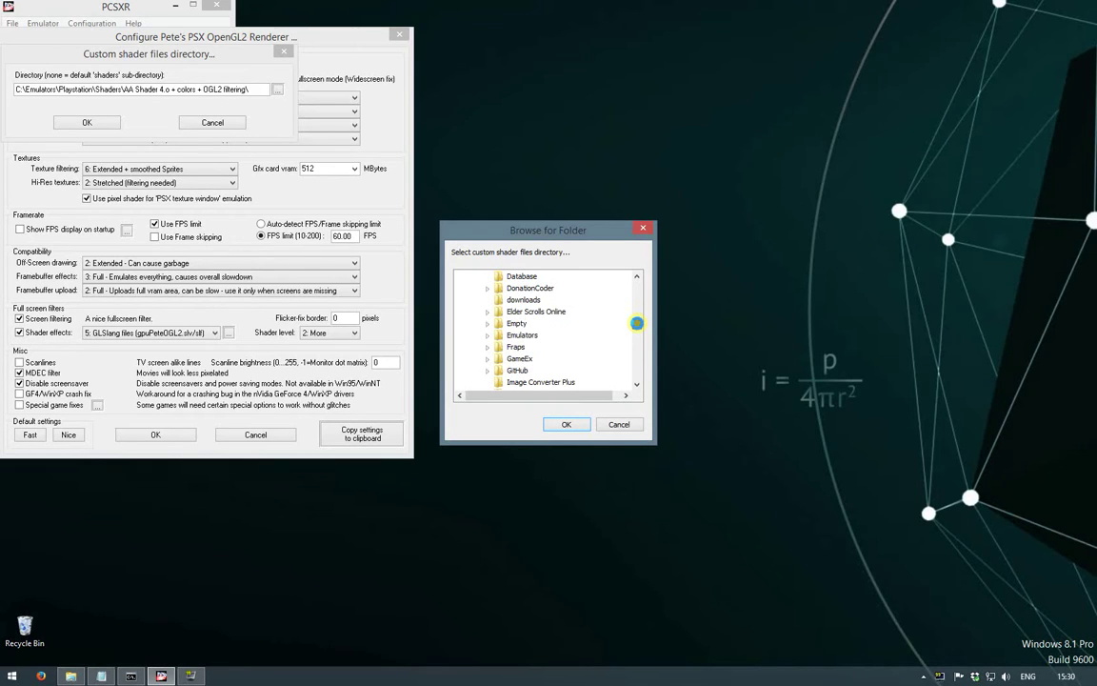
left_click(515, 335)
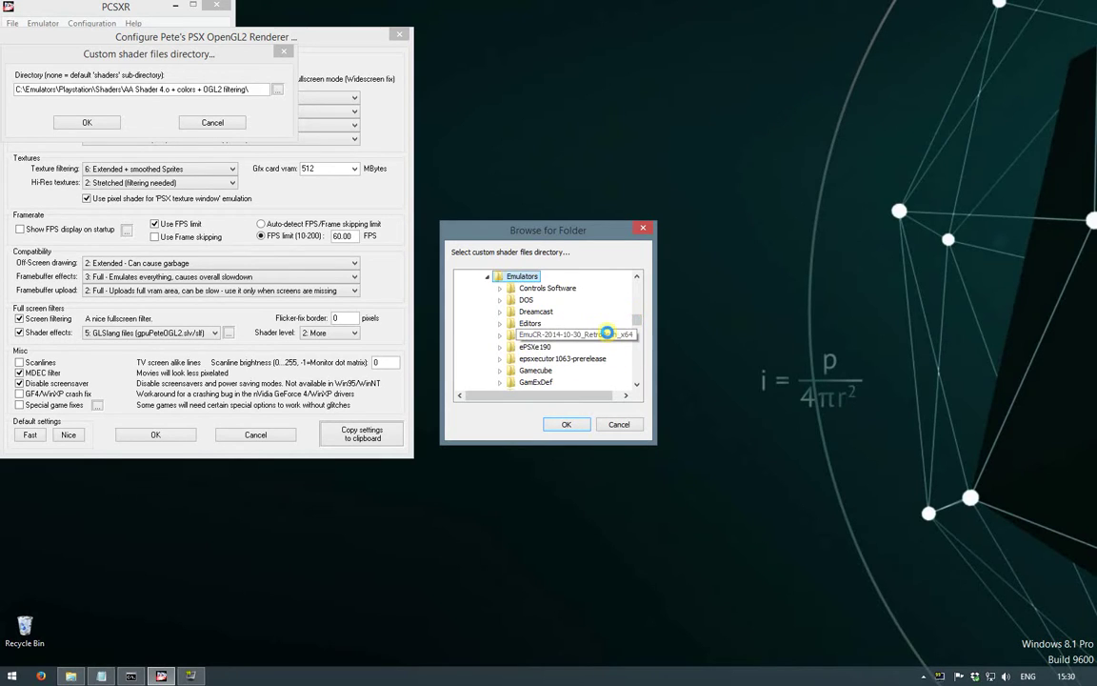
scroll(634, 323, "down", 6)
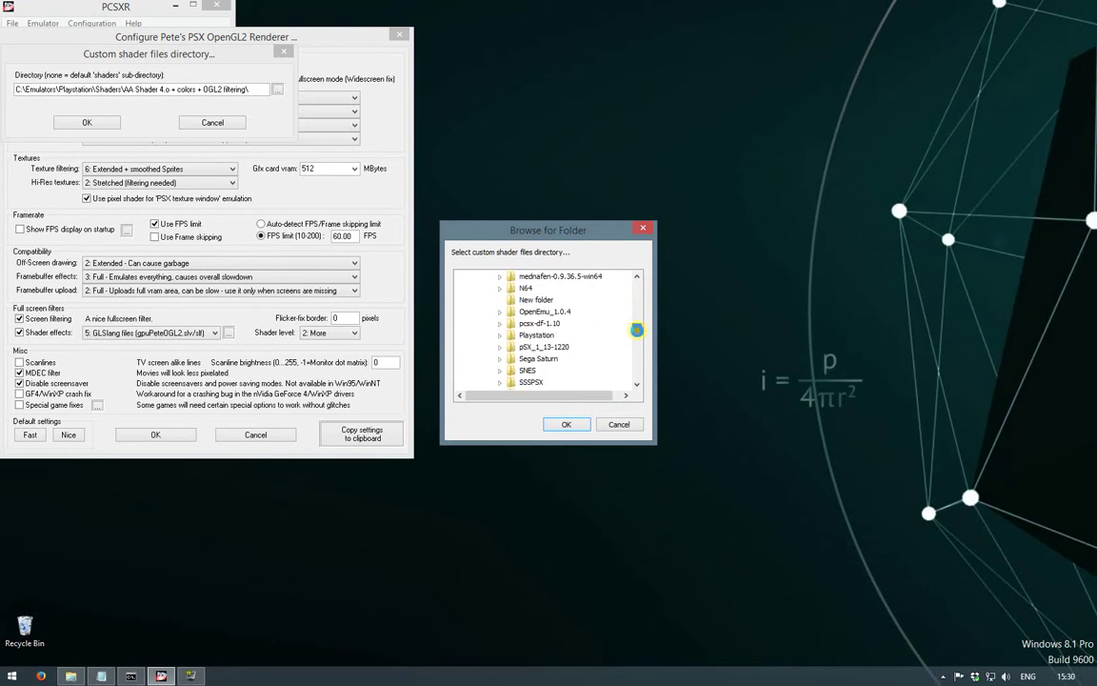
left_click(538, 299)
double_click(542, 322)
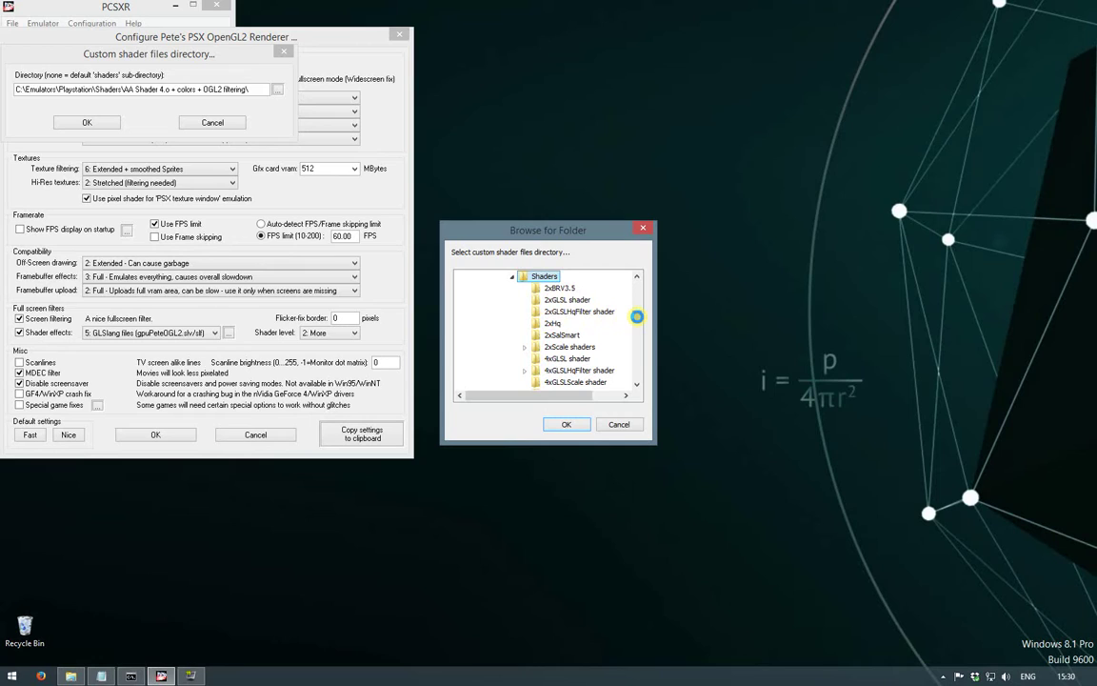
Choose the AdvCartoon Shader GBL folder under Cell shaders as the custom shader directory and accept the renderer settings.
left_click_drag(637, 316, 636, 334)
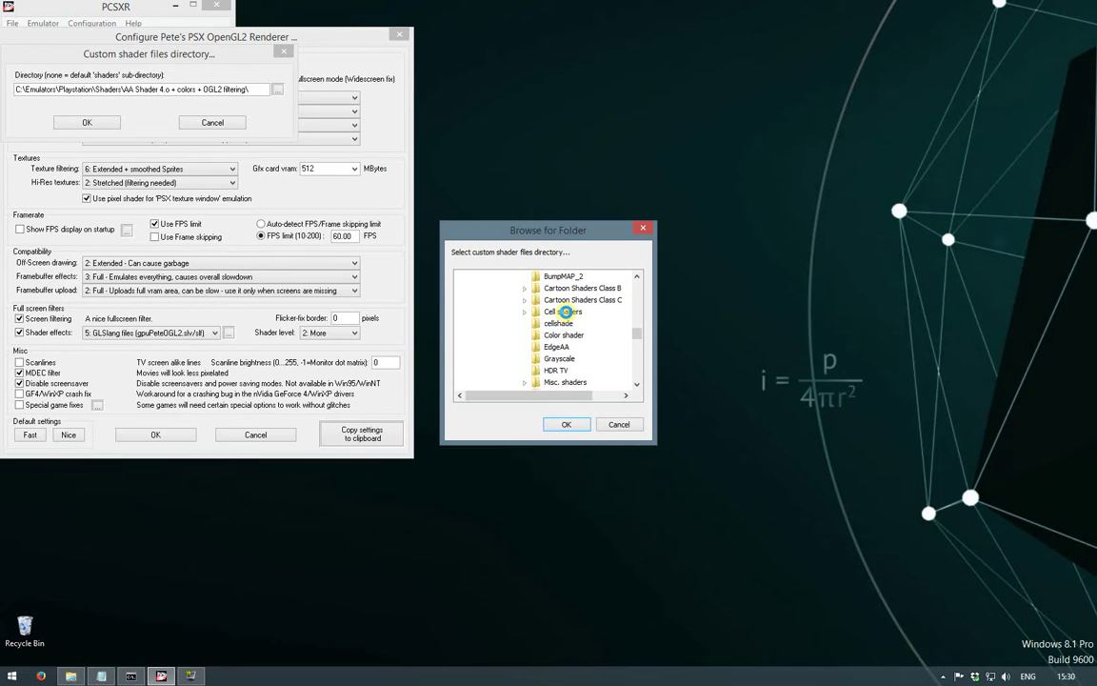
double_click(565, 312)
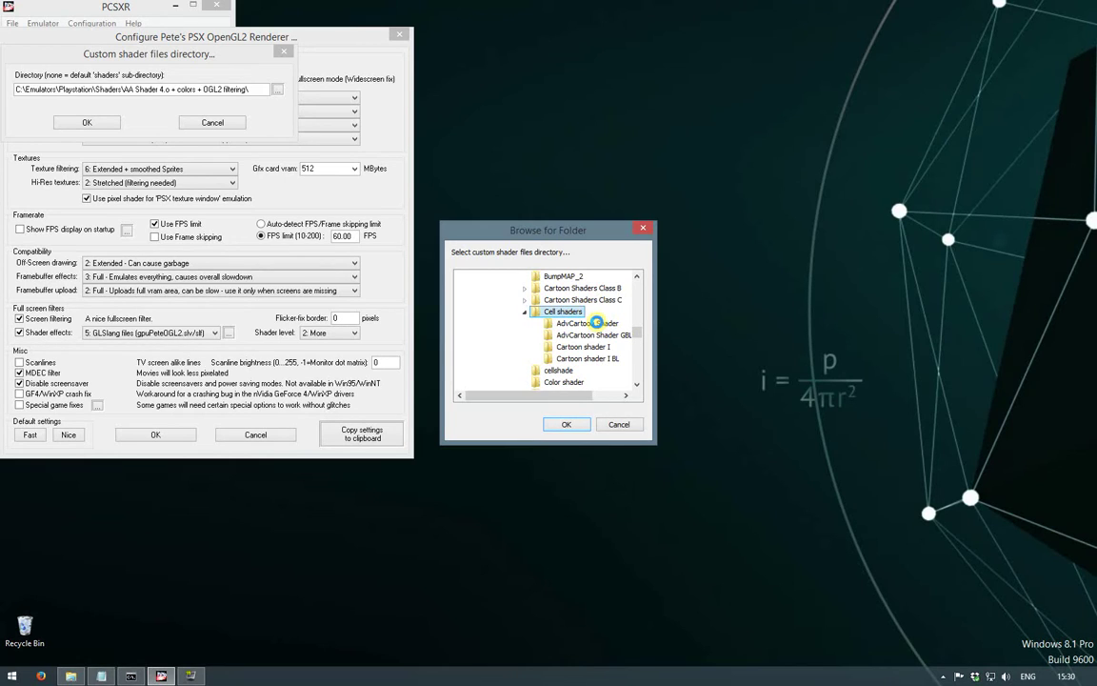
left_click(596, 334)
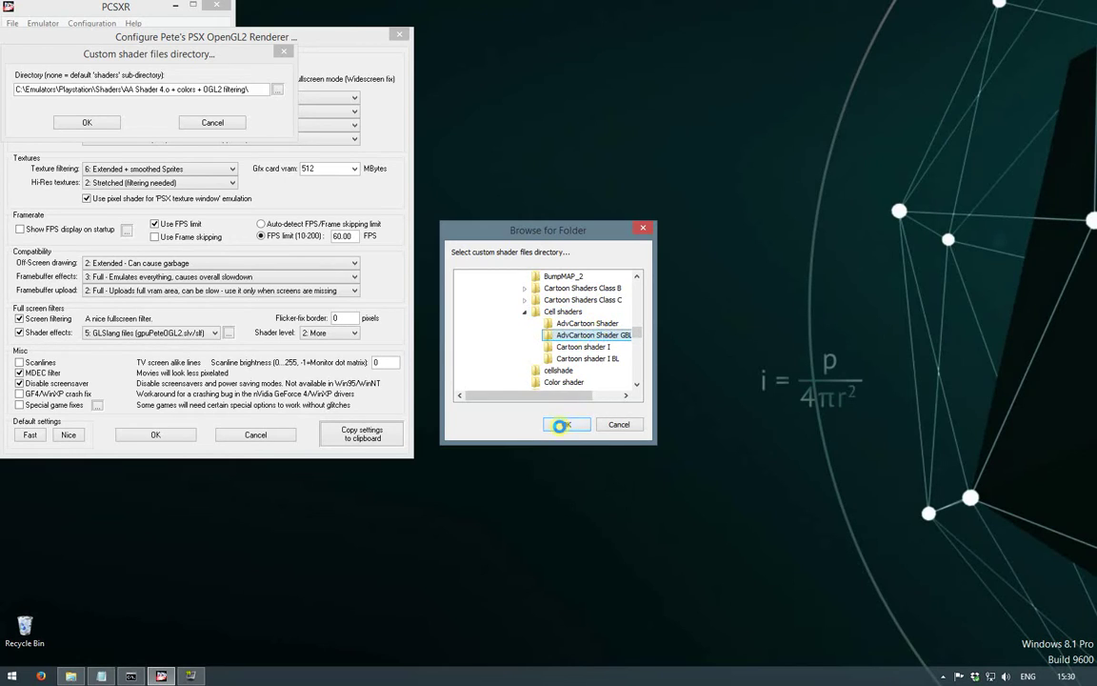
left_click(564, 424)
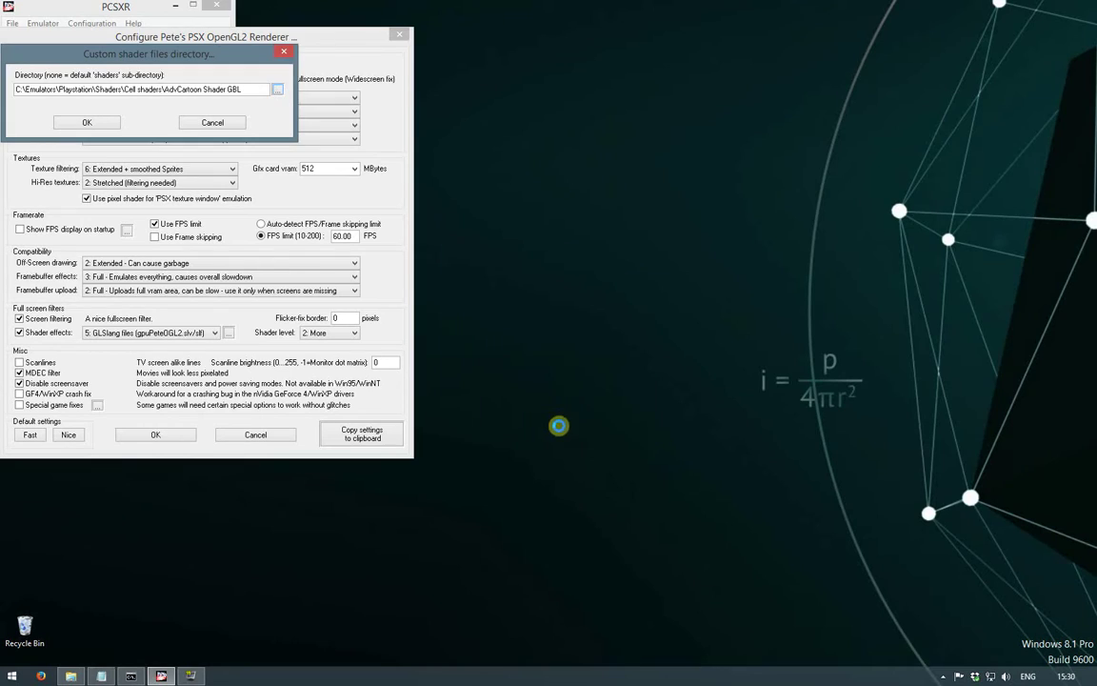
left_click(87, 122)
left_click(156, 434)
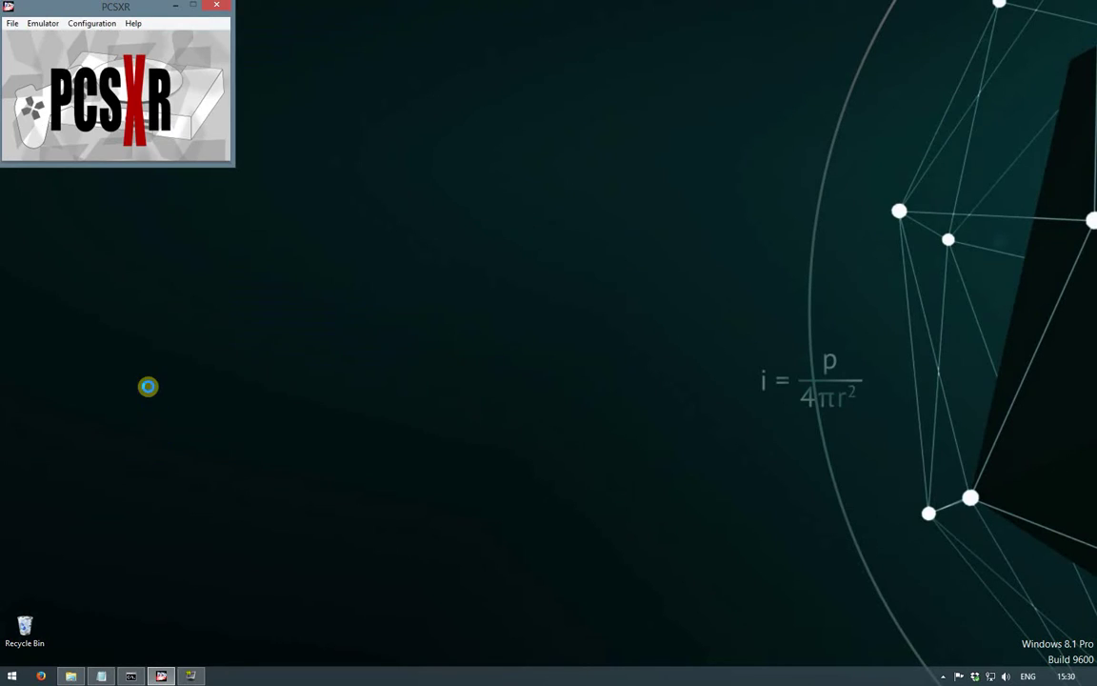
Run the mounted Tomb Raider disc from PCSXR to its title screen, and close the emulator.
left_click(12, 23)
mouse_move(27, 33)
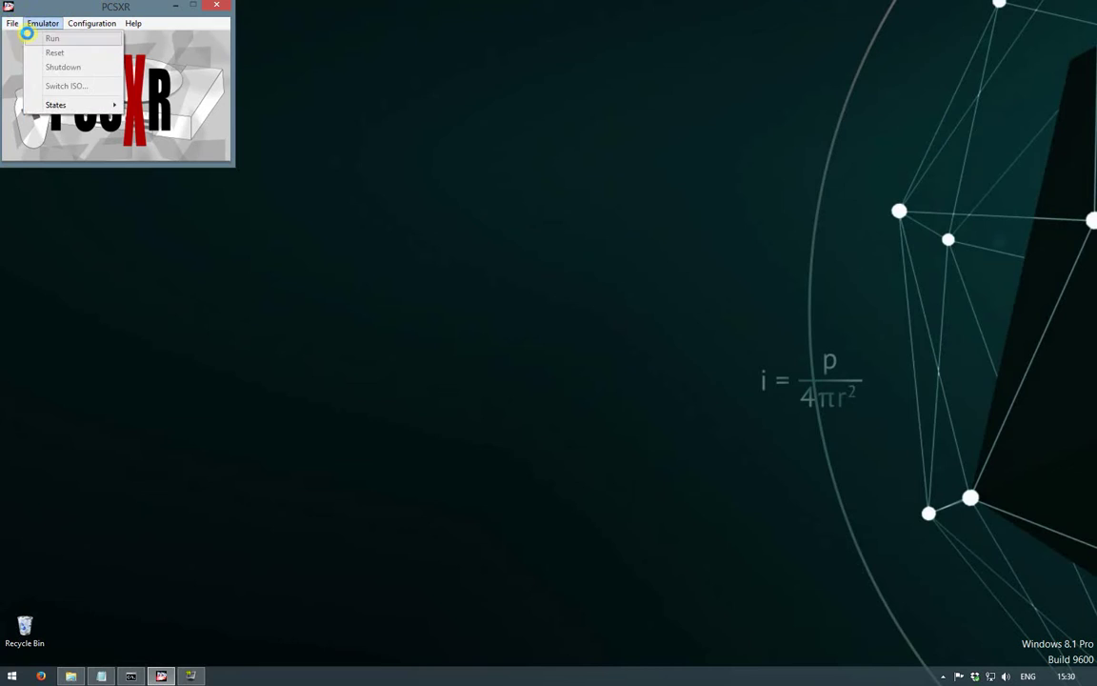
left_click(17, 38)
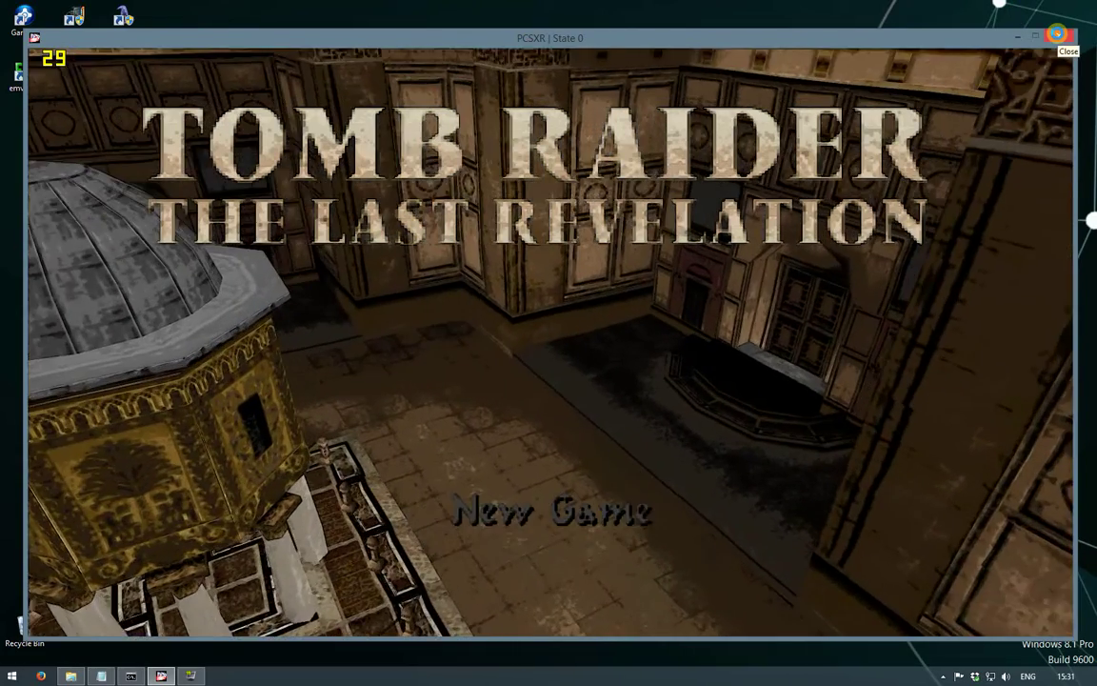
left_click(1057, 35)
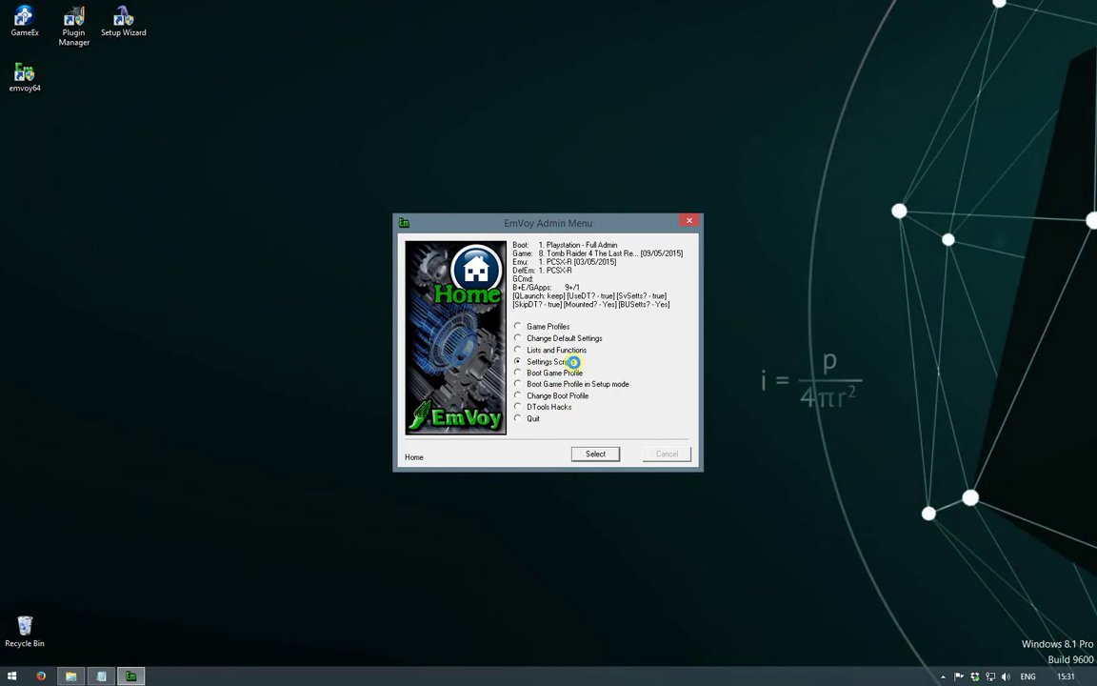
Start restoring game settings to a backup for the pcsxr emulator, choosing Tomb Raider 4 The Last Revelation.
left_click(595, 455)
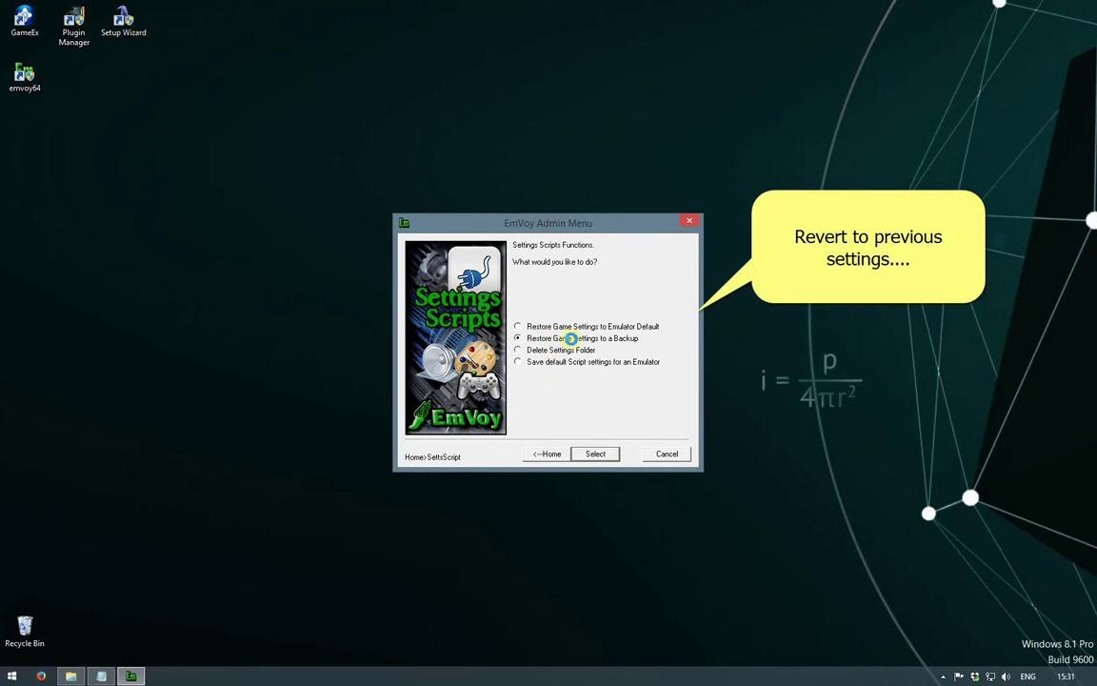
left_click(602, 453)
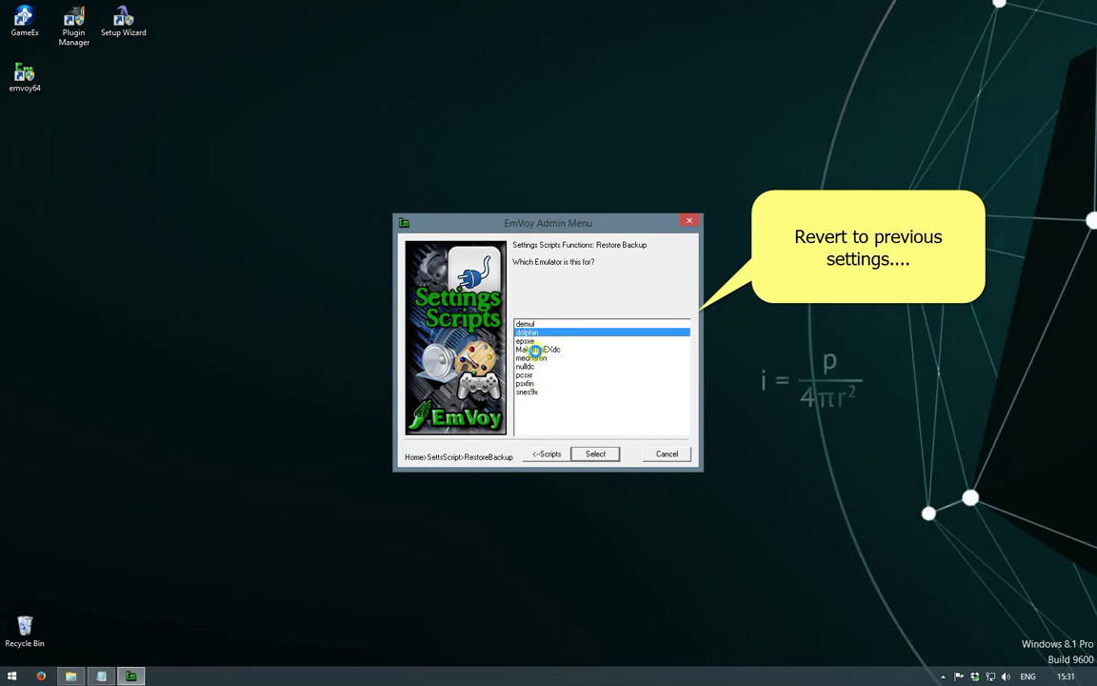
left_click(527, 375)
left_click(595, 453)
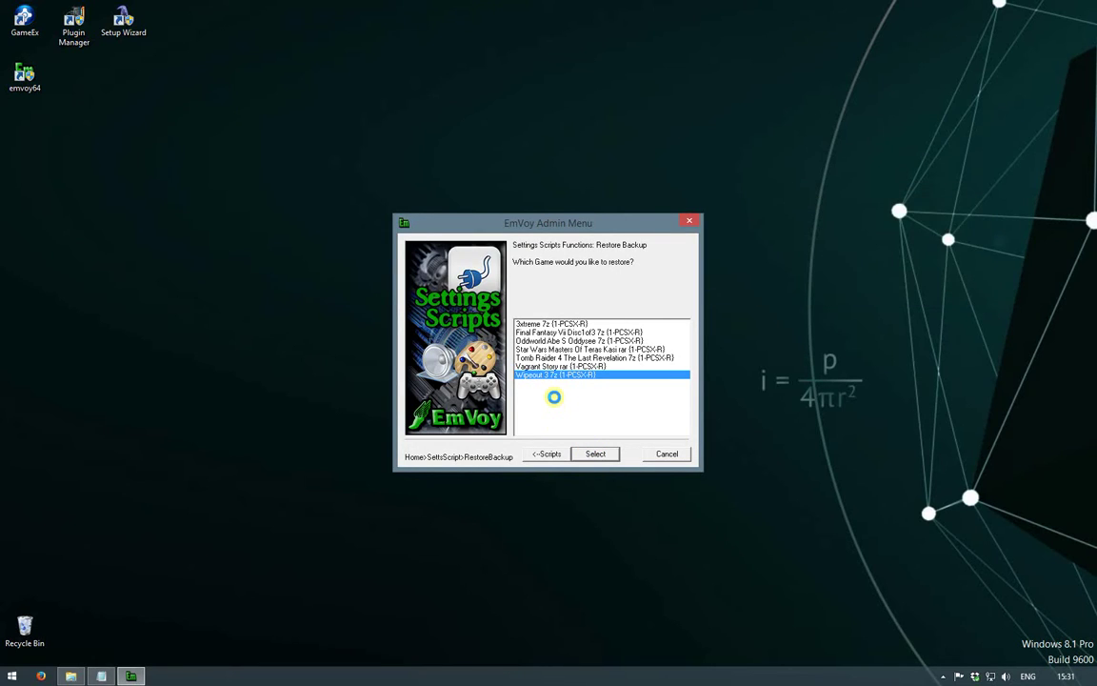
left_click(548, 357)
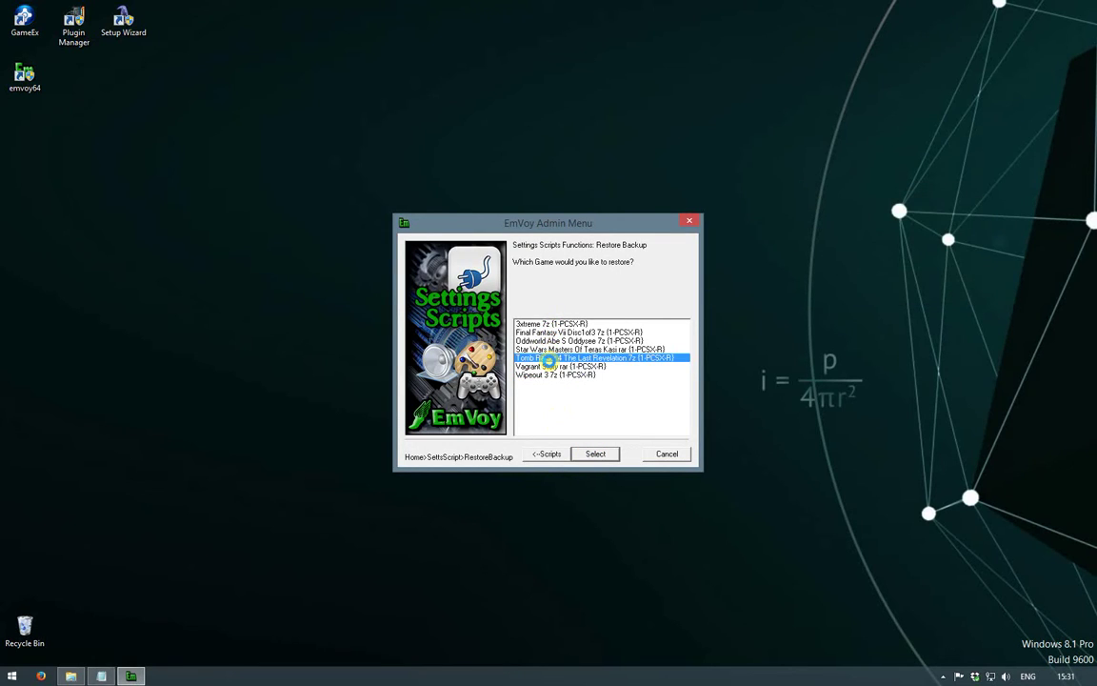
left_click(595, 454)
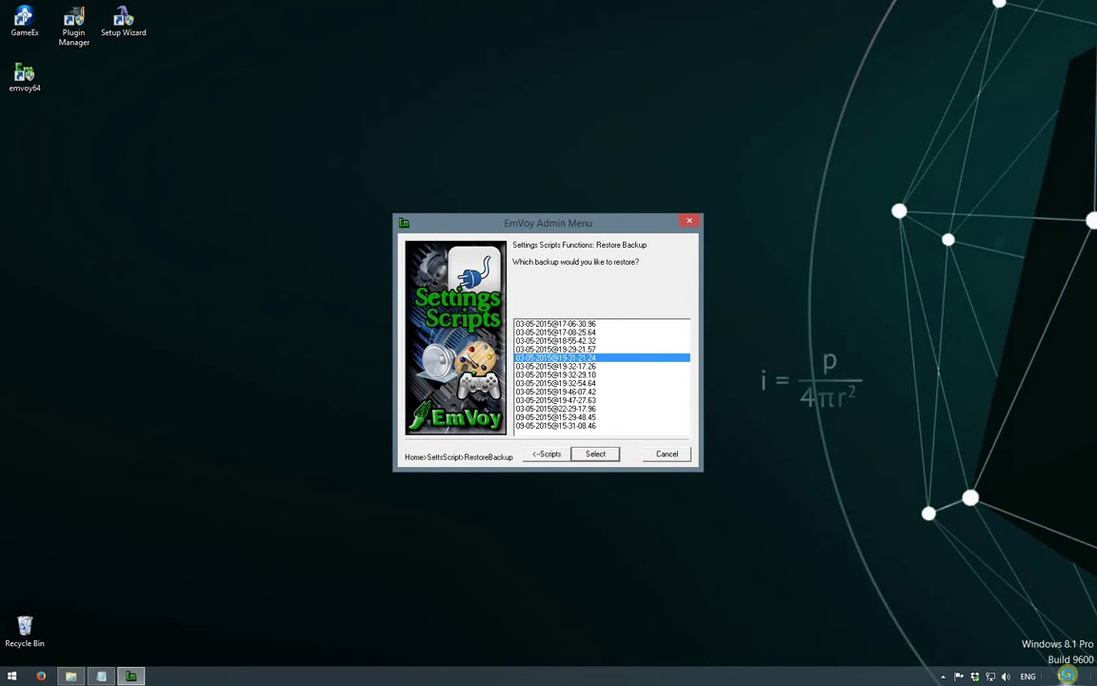
mouse_move(1066, 674)
left_click(563, 417)
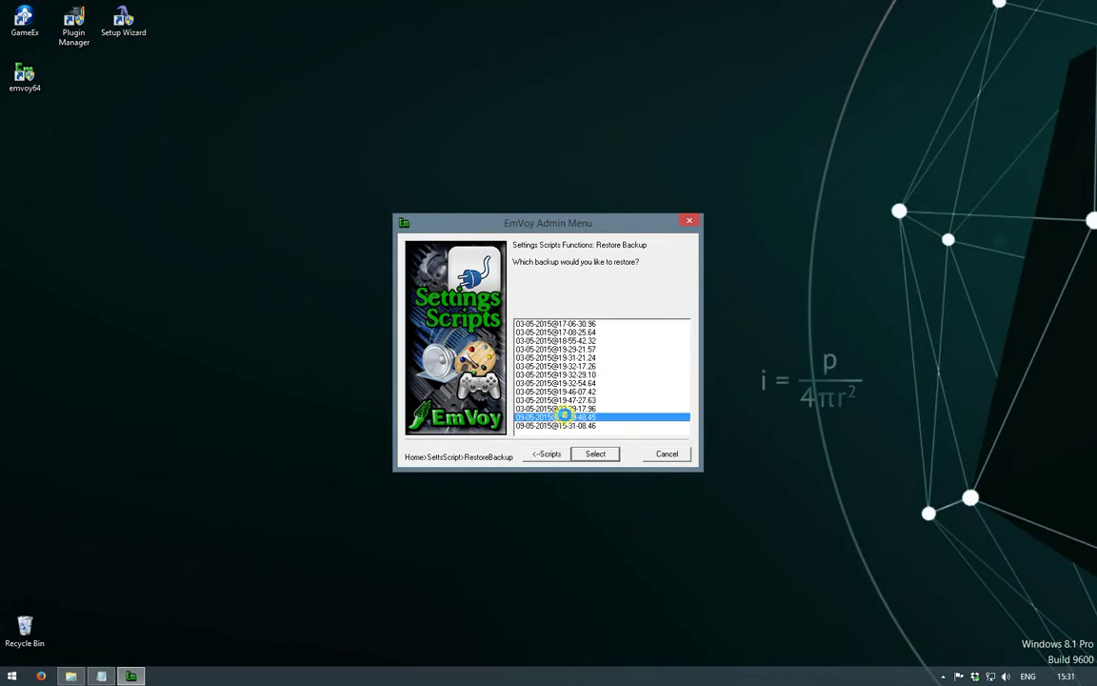
left_click(596, 455)
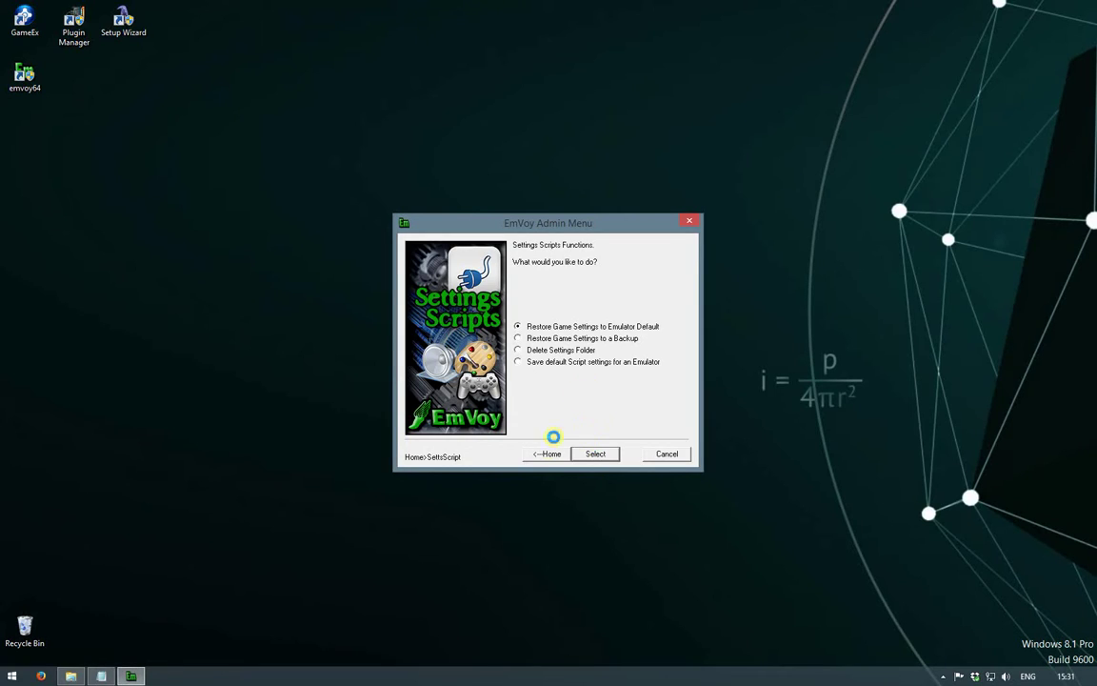
left_click(549, 453)
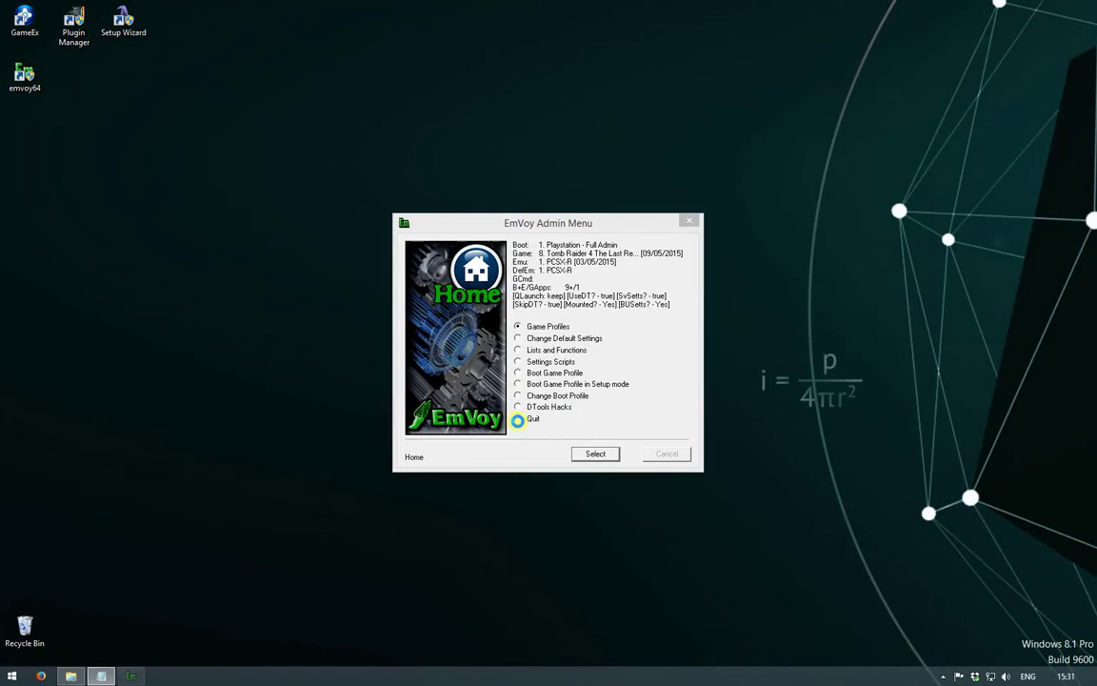
Boot the game profile to check the restored backup's graphics, and close the emulator.
left_click(550, 374)
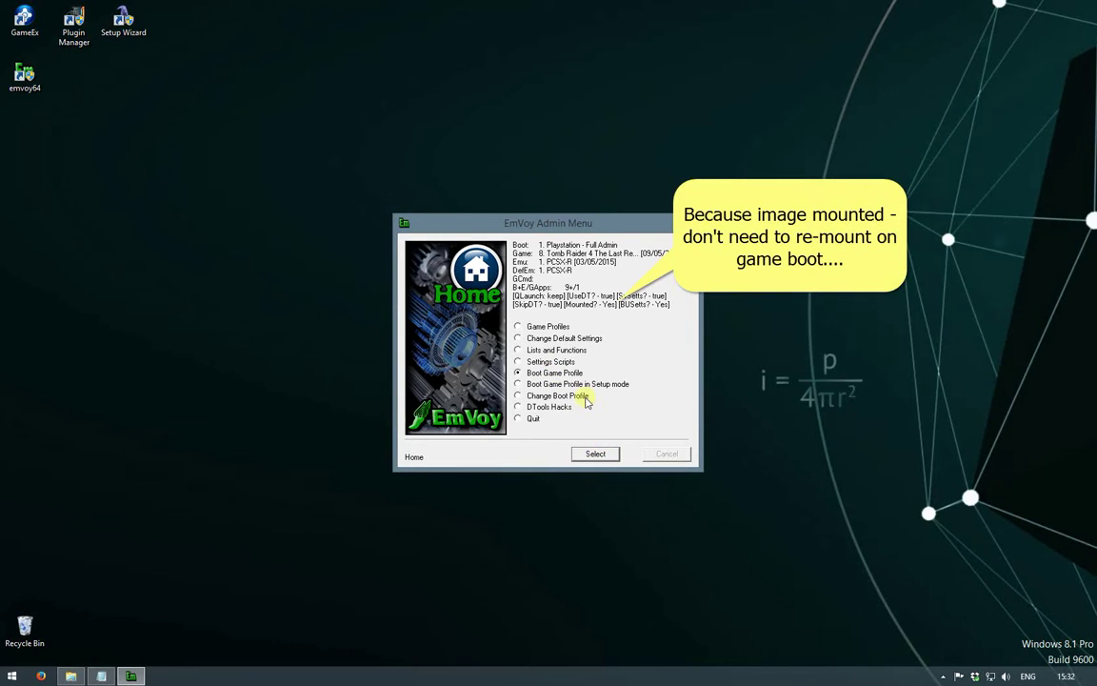
left_click(593, 456)
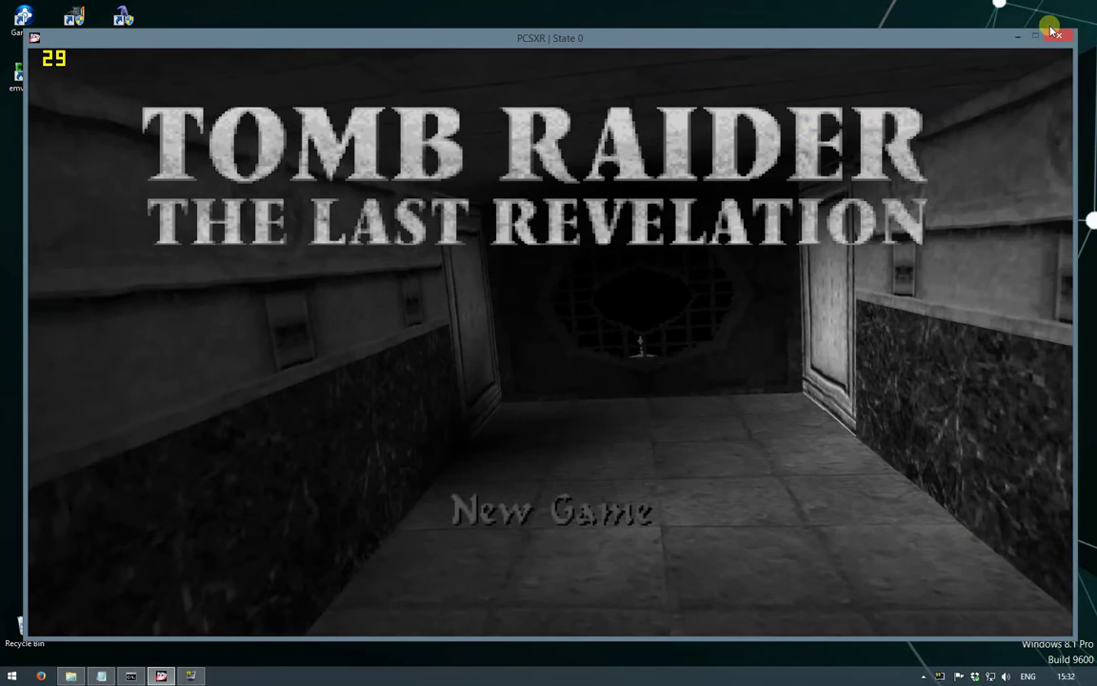
left_click(1056, 35)
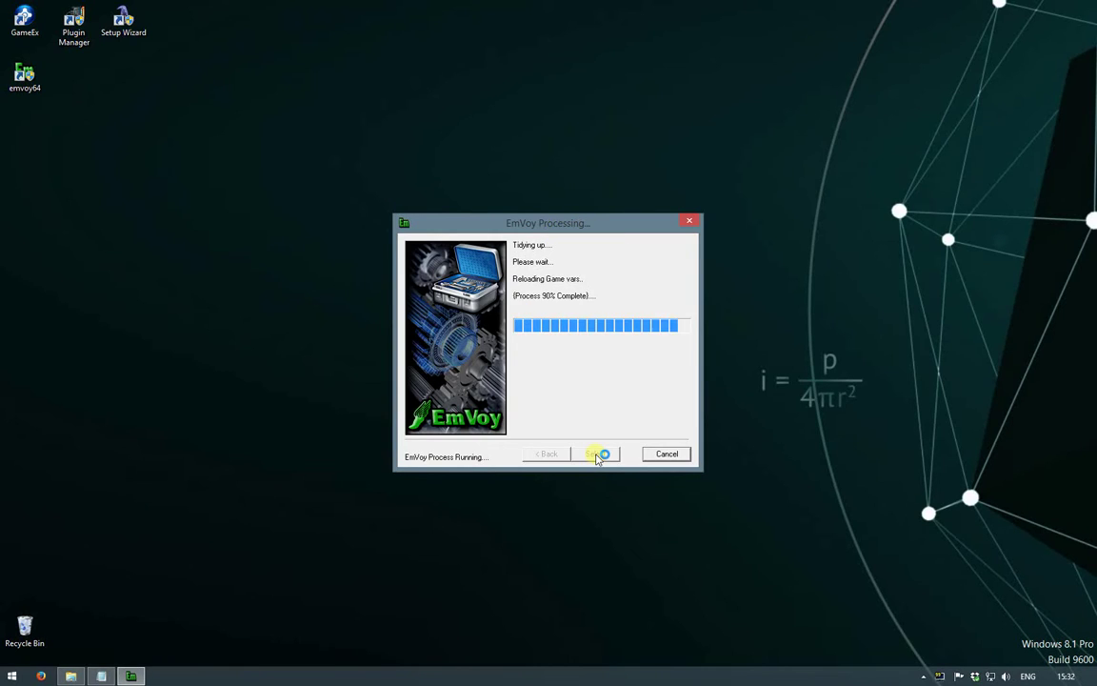
Reset the Tomb Raider 4 game settings to the pcsxr emulator default and return to the home menu.
left_click(547, 362)
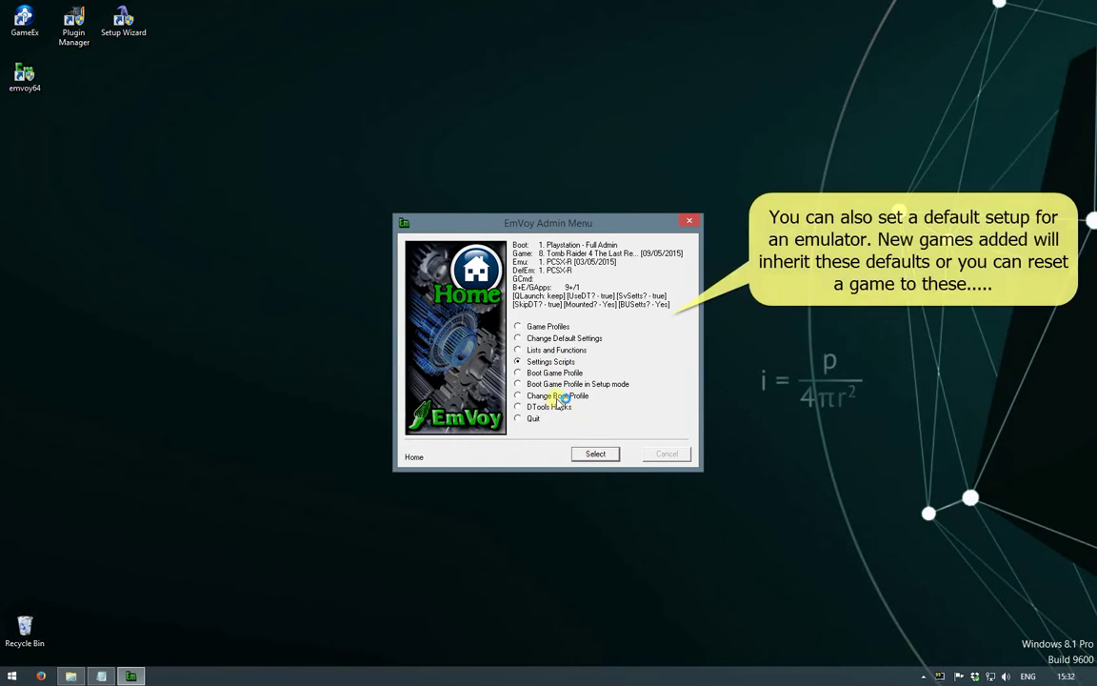
left_click(596, 454)
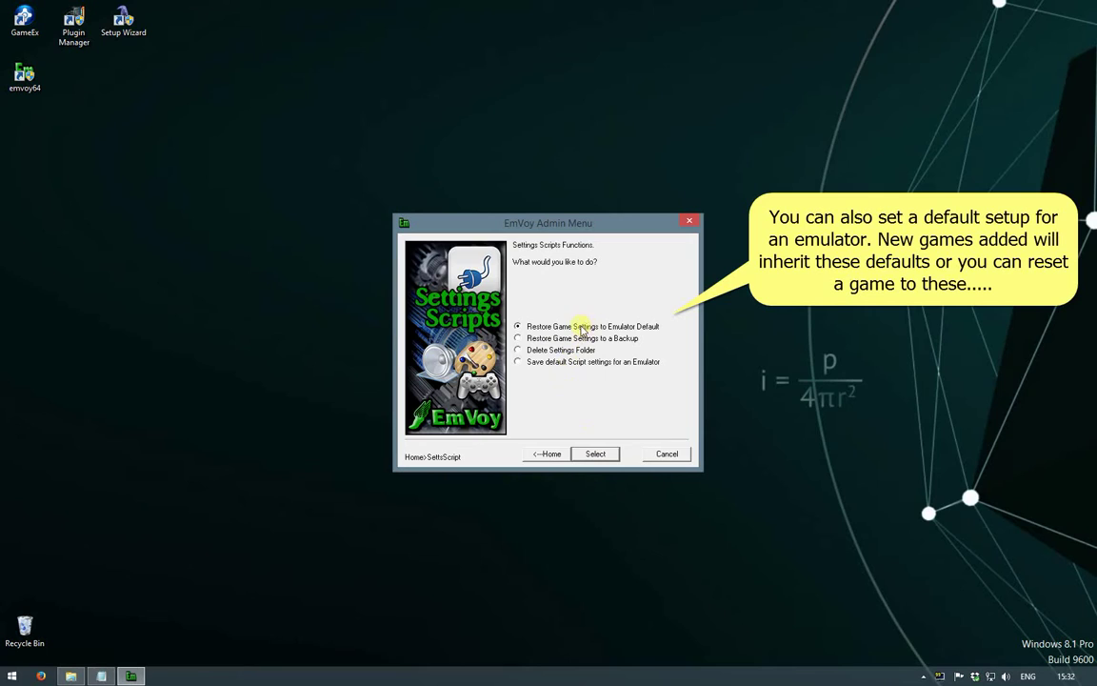
left_click(588, 454)
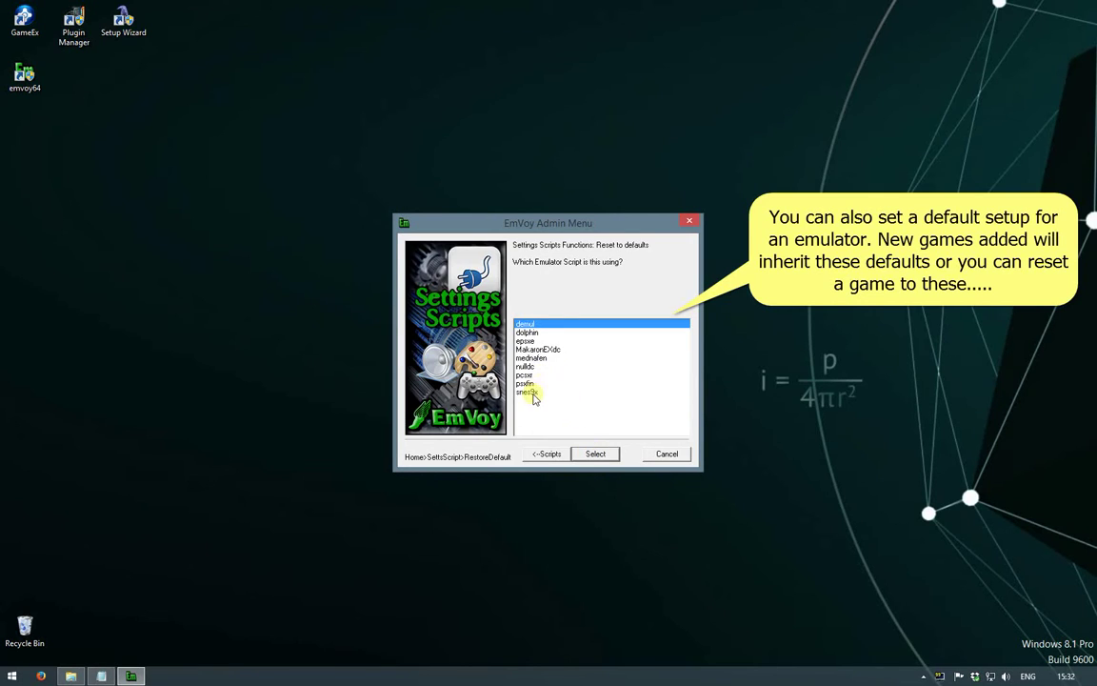
left_click(525, 375)
left_click(595, 454)
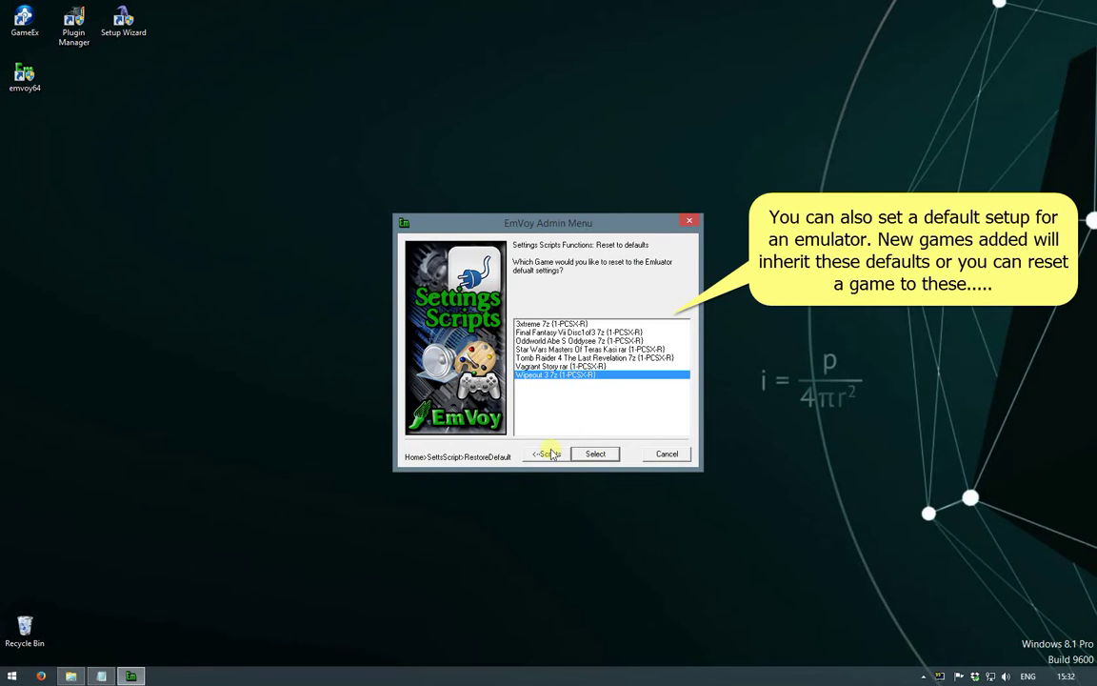
left_click(522, 358)
left_click(595, 454)
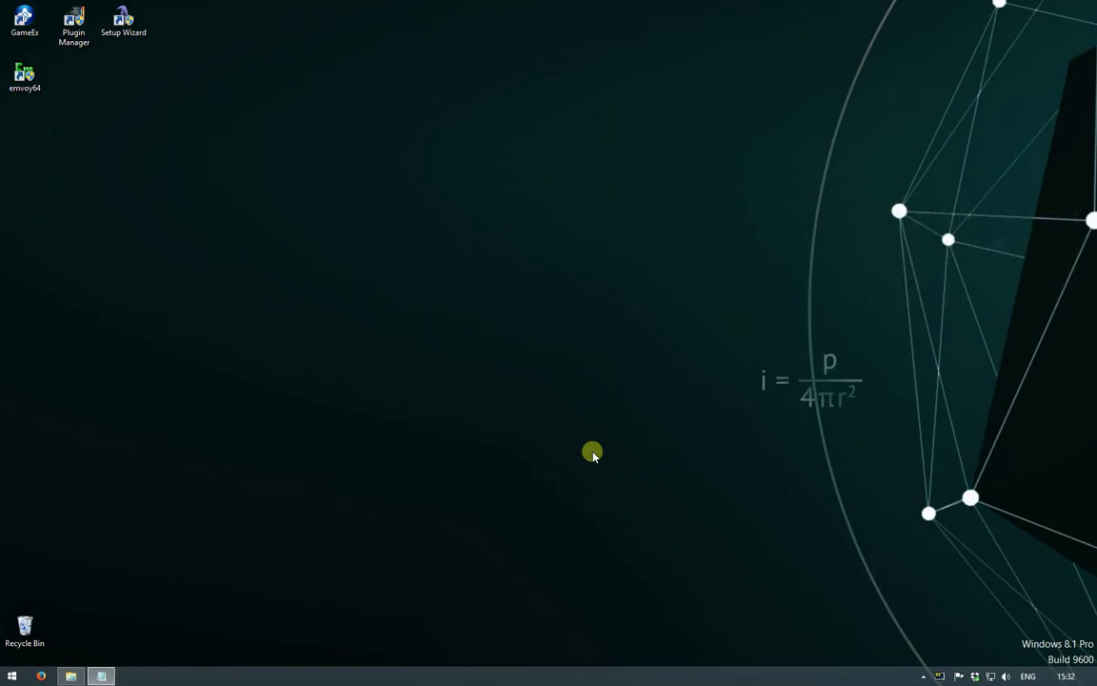
left_click(550, 454)
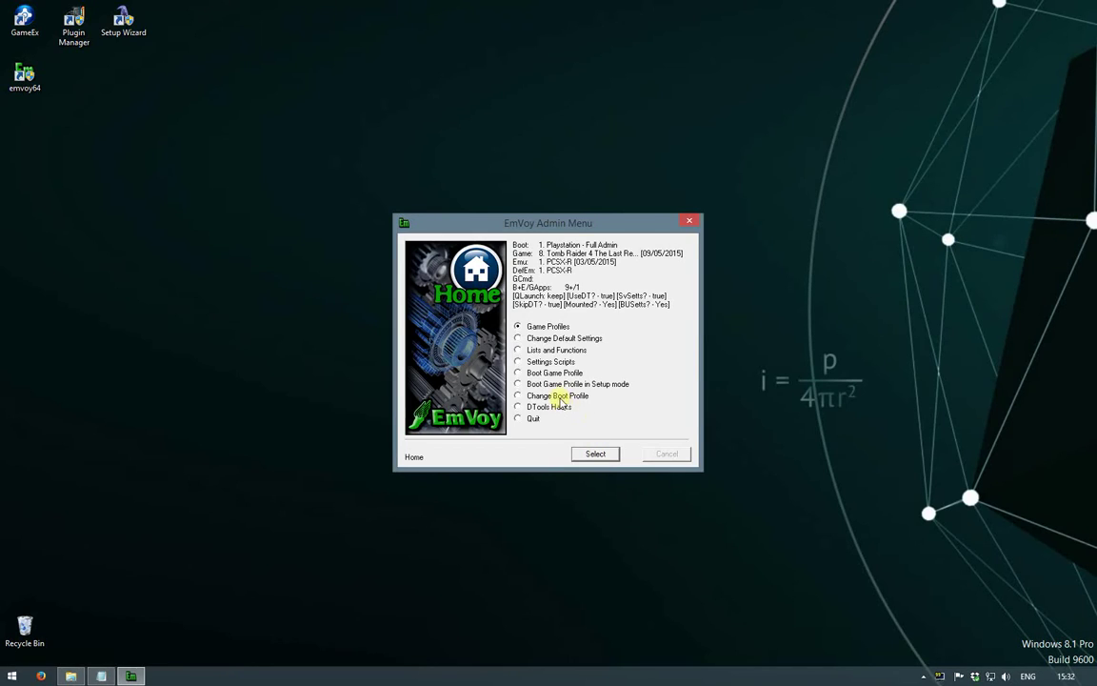
Boot the Tomb Raider 4 profile to check the default graphics settings, and close the emulator.
left_click(596, 455)
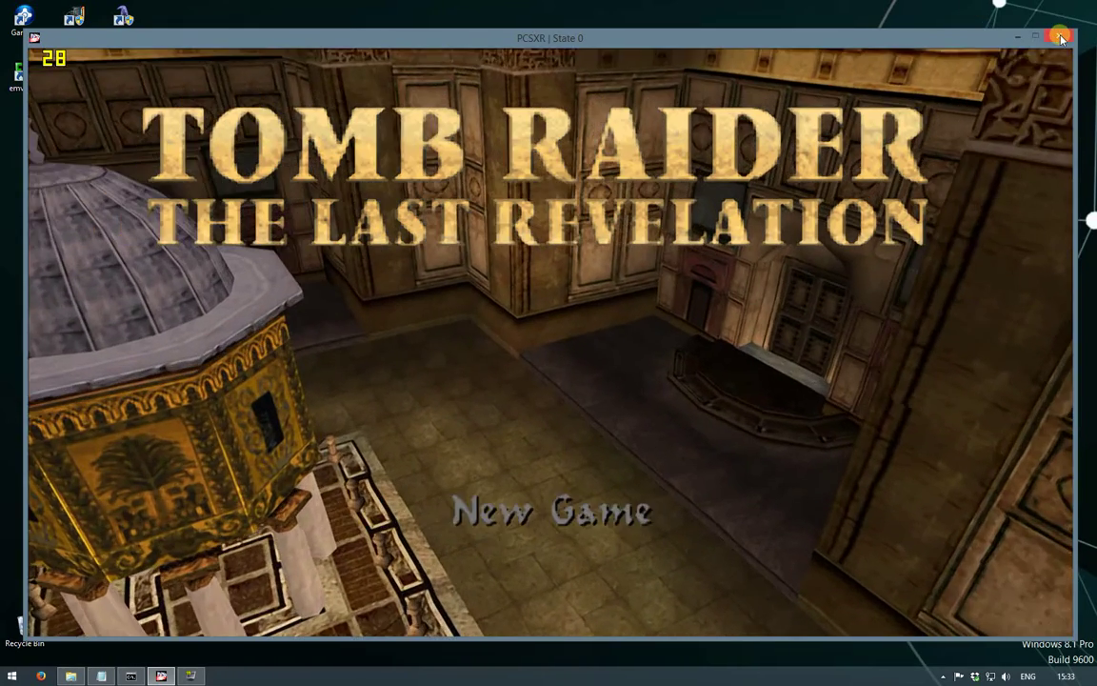
left_click(1055, 34)
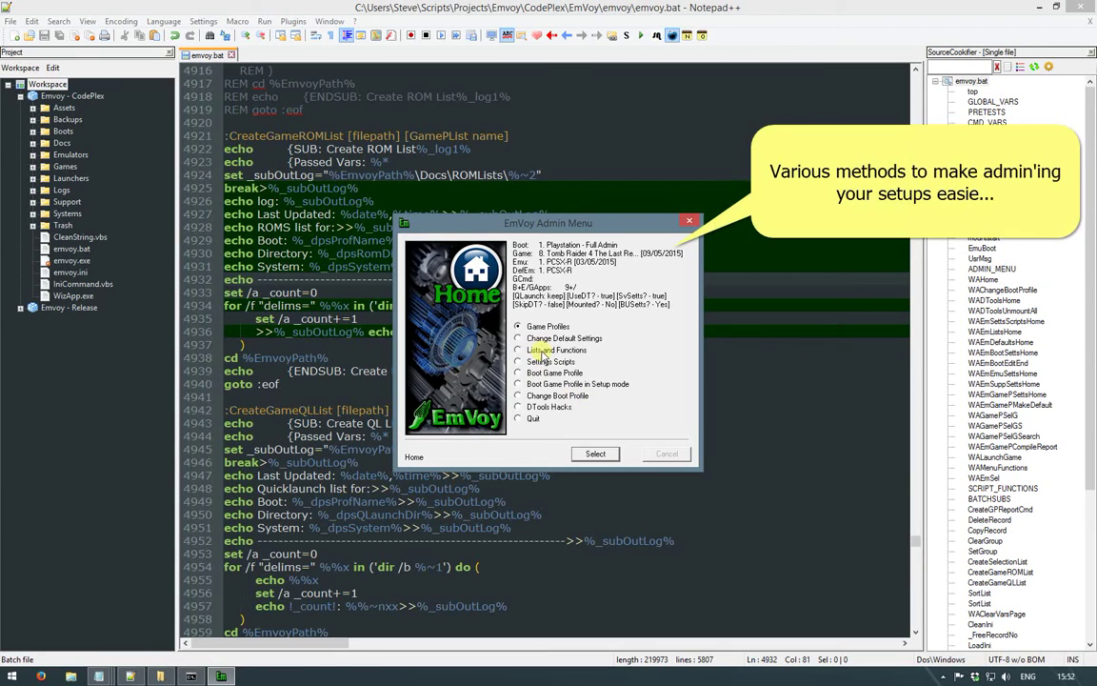
Generate the ROM list and the Quicklaunch list for the current boot profile and place the two lists side by side.
left_click(596, 455)
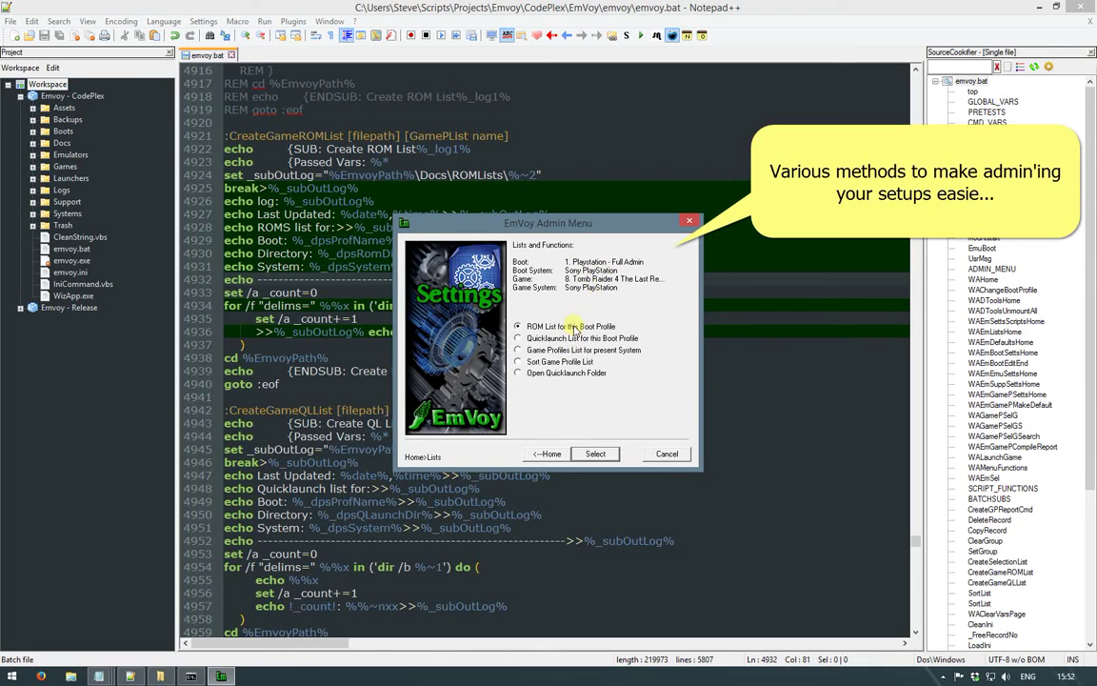
left_click(590, 455)
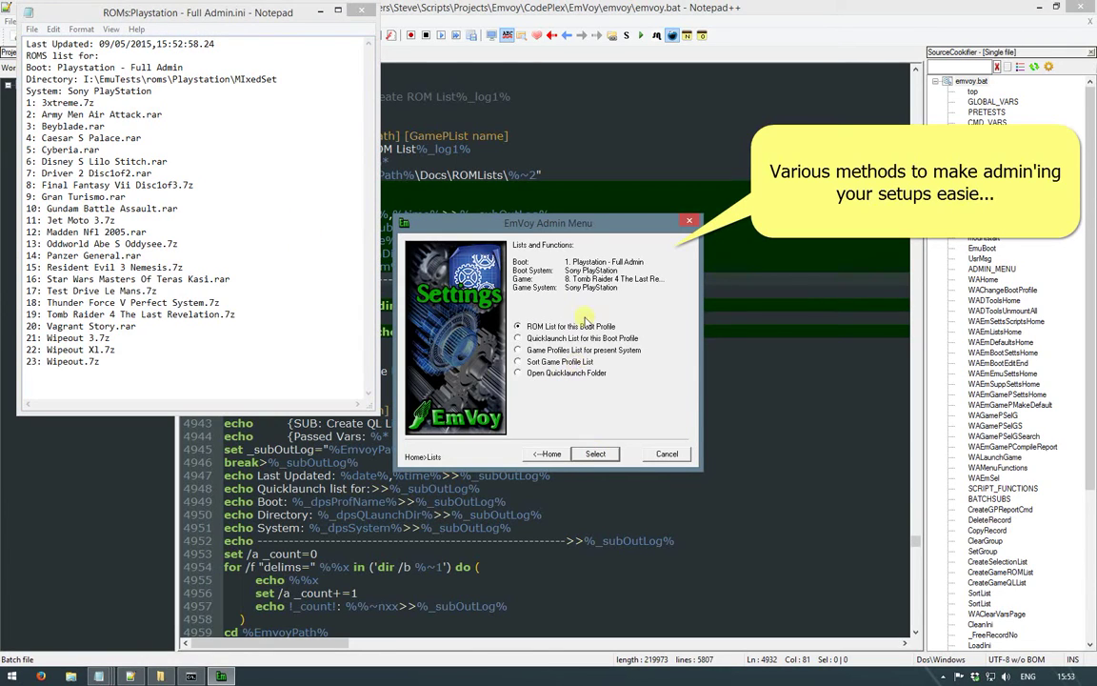
left_click(586, 449)
left_click_drag(228, 21, 591, 20)
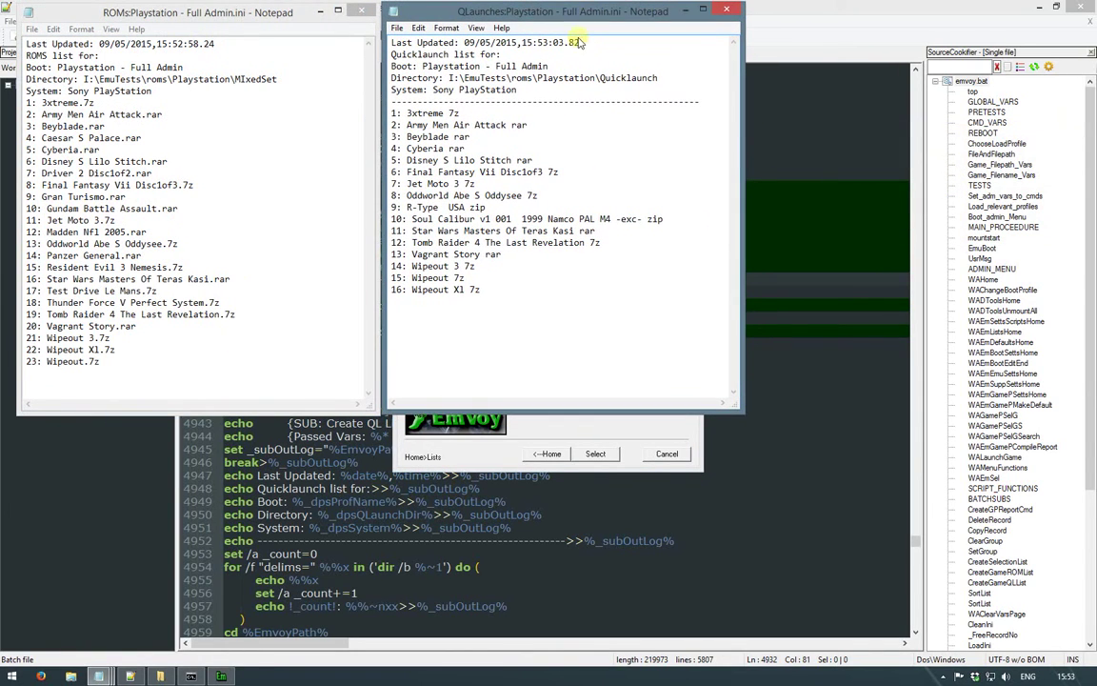
Generate the game profiles list for the present system and place it beside the Quicklaunch list, keeping the admin menu accessible.
left_click(586, 435)
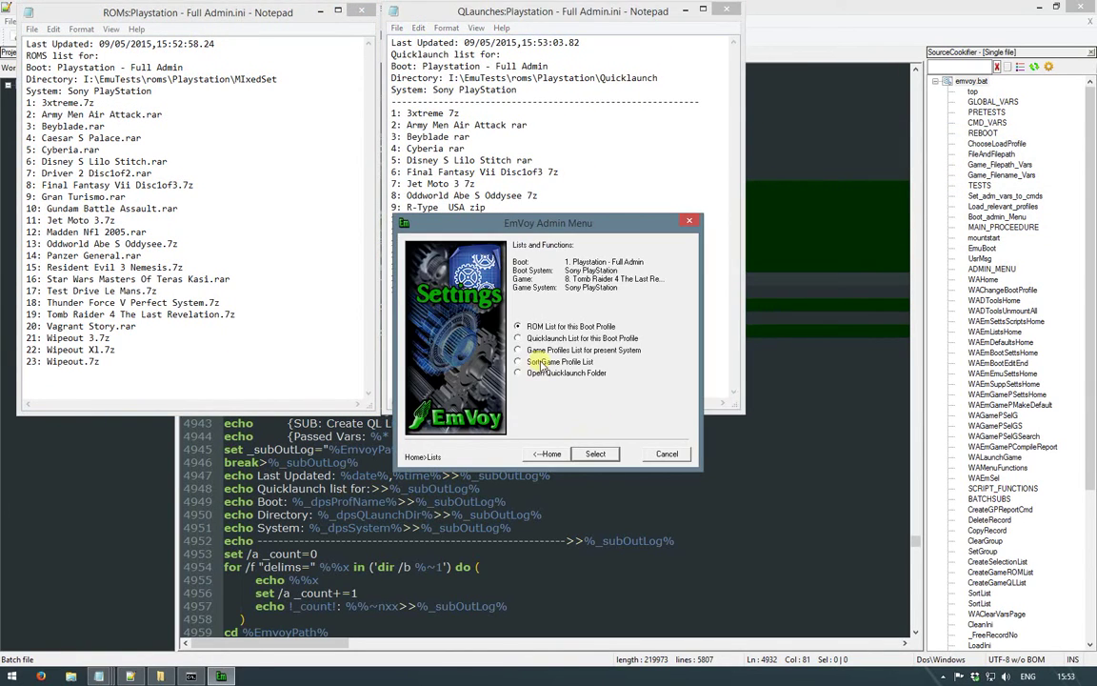
left_click(594, 455)
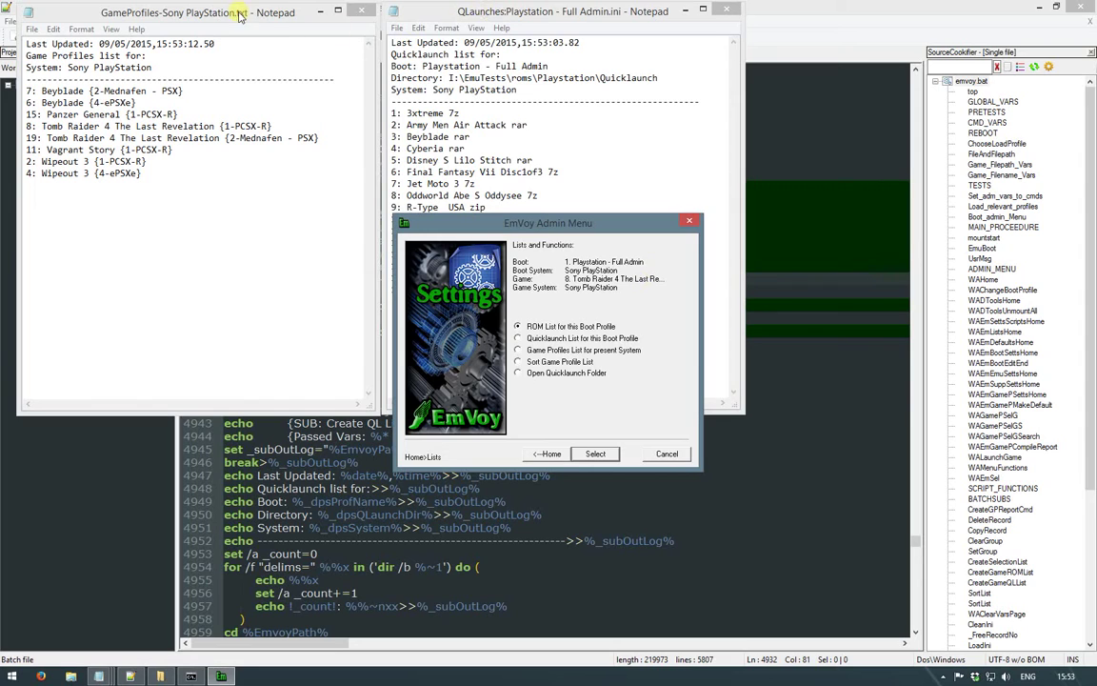
left_click_drag(262, 14, 962, 21)
left_click_drag(614, 224, 704, 259)
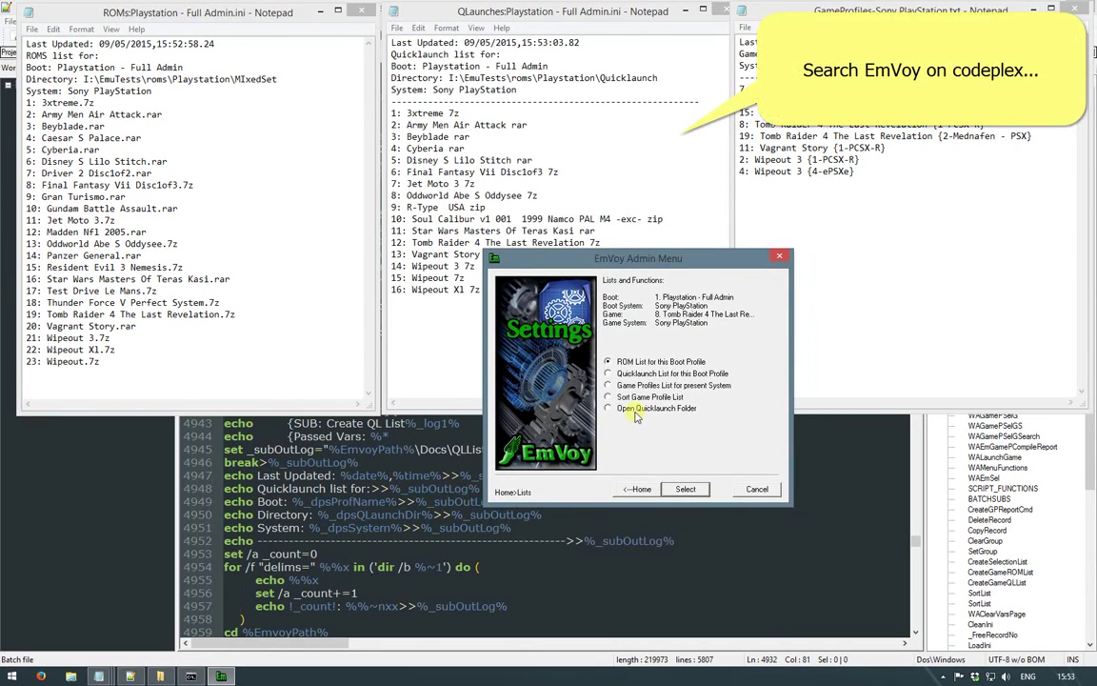
Open the boot profile's Quicklaunch folder, move its window aside and bring the admin menu back to the front.
left_click(683, 490)
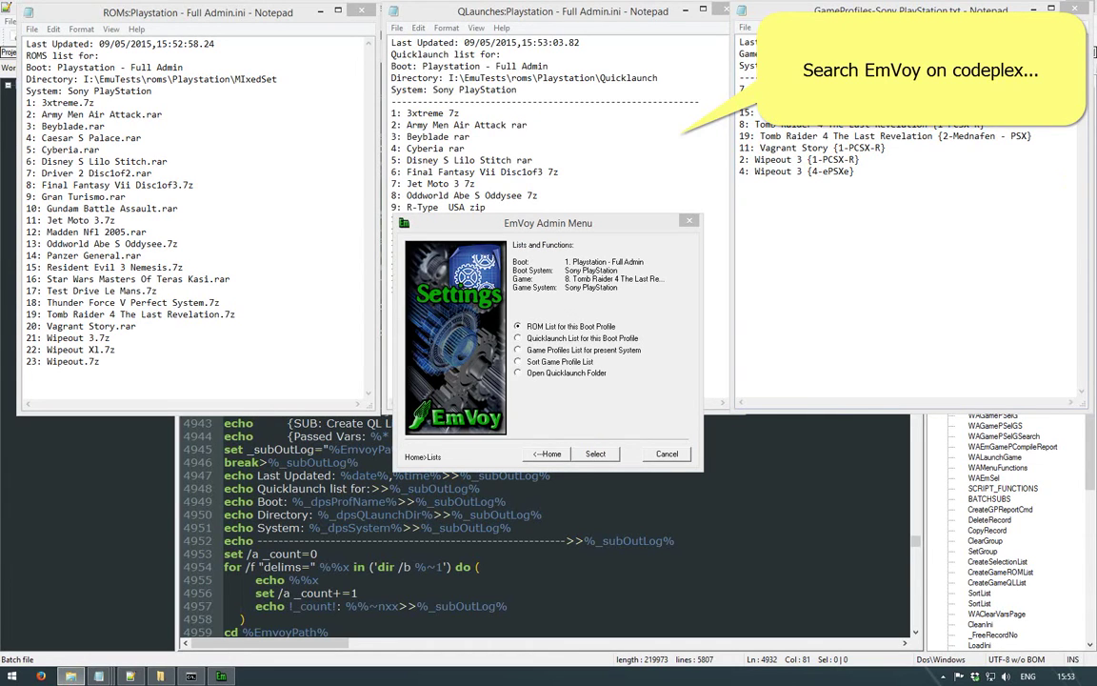
left_click_drag(737, 104, 509, 162)
left_click(476, 229)
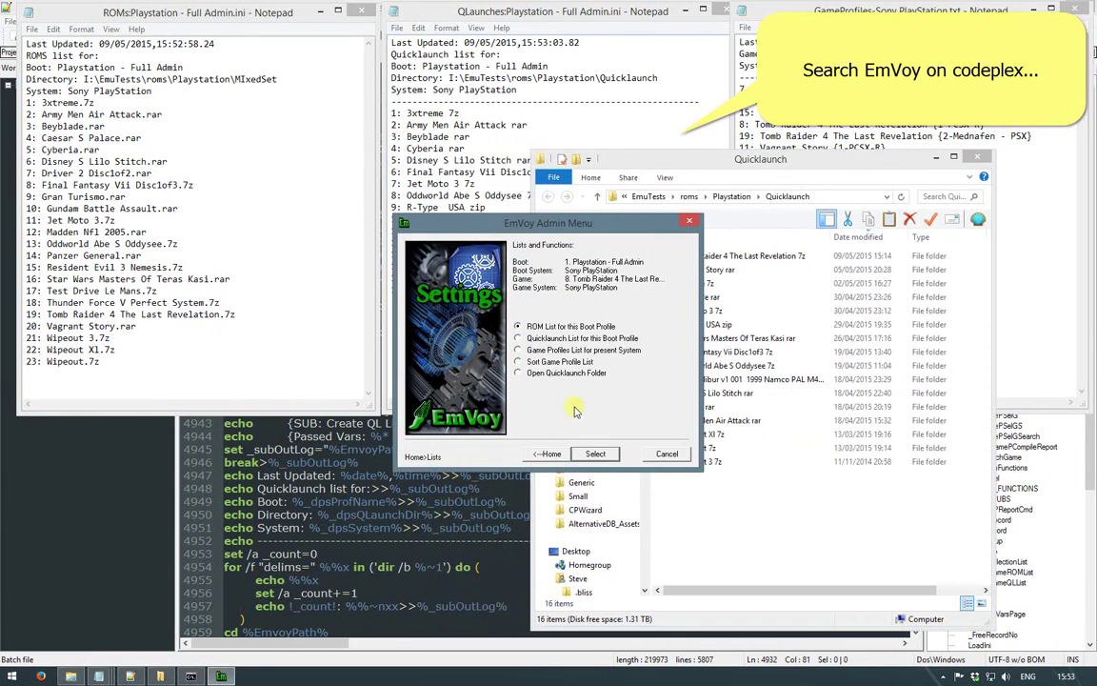
Return to the EmVoy home menu and quit the admin menu.
left_click(550, 453)
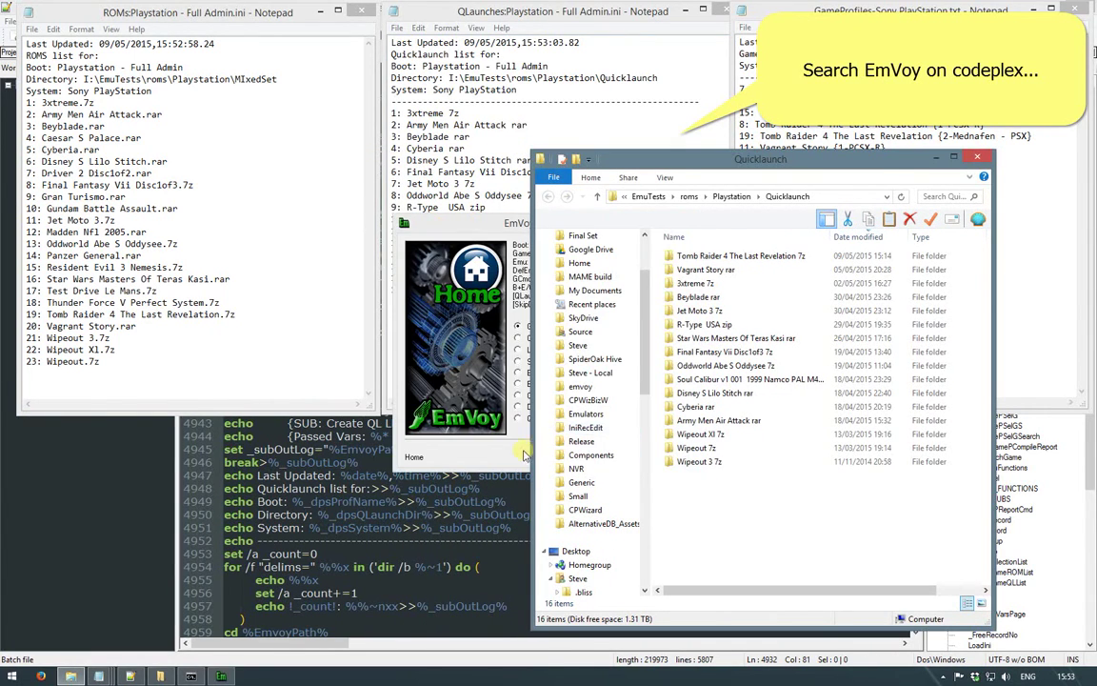
left_click(530, 436)
left_click(594, 454)
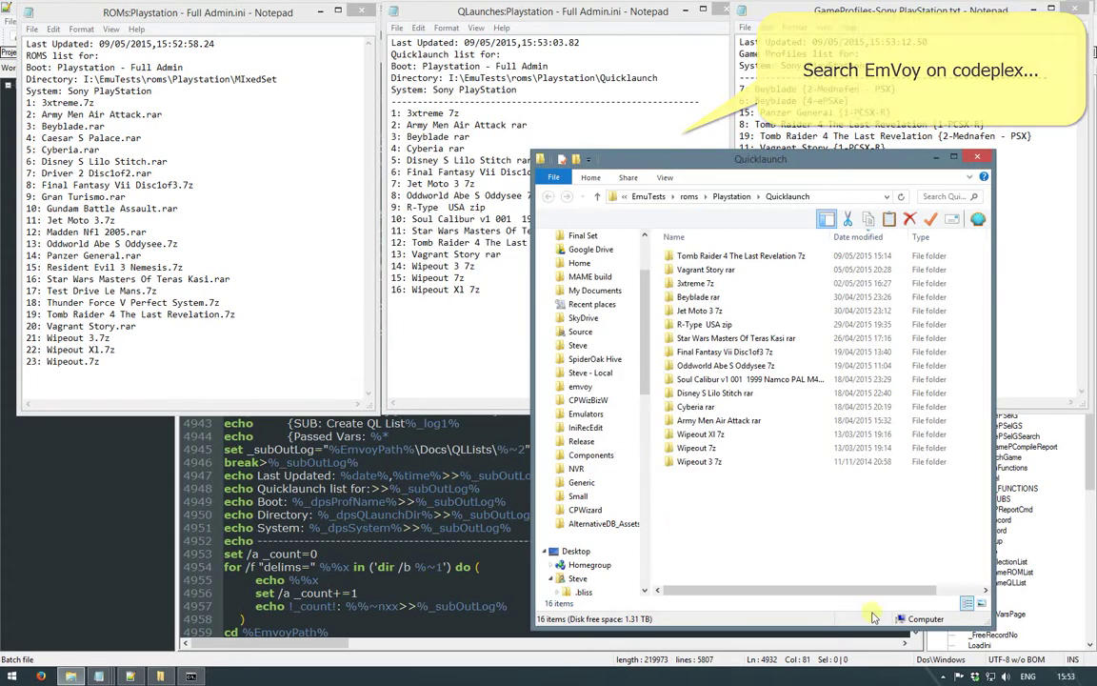